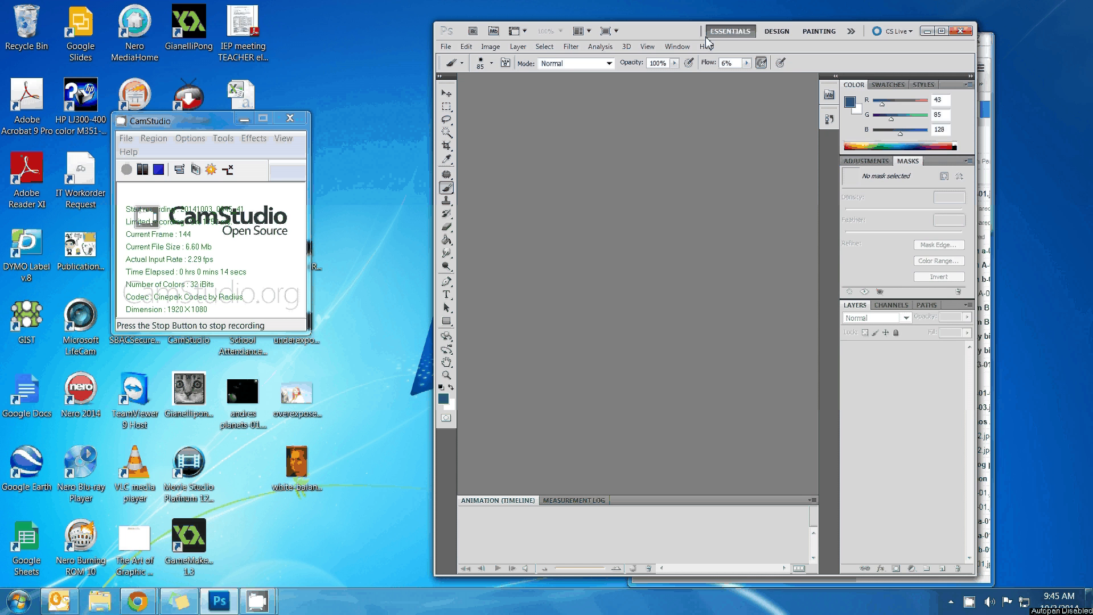
Step: Open white-balance-incorrect.jpg from the desktop in Photoshop and maximize the program window
{"action": "left_click_drag", "start_coordinate": [188, 121], "coordinate": [78, 77]}
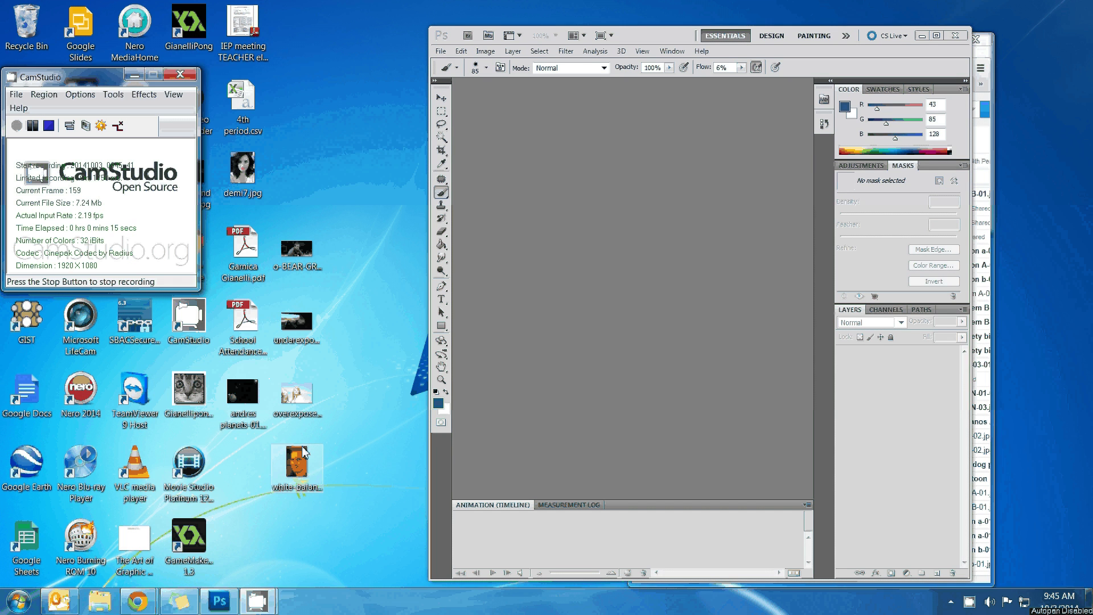
{"action": "left_click", "coordinate": [302, 458]}
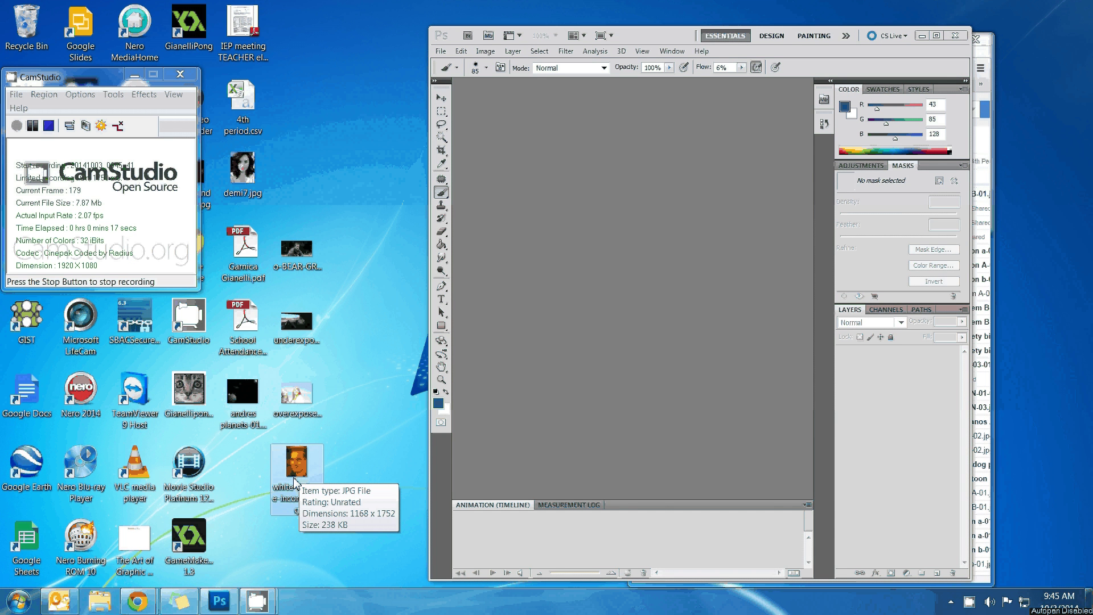
{"action": "left_click_drag", "start_coordinate": [295, 481], "coordinate": [861, 34]}
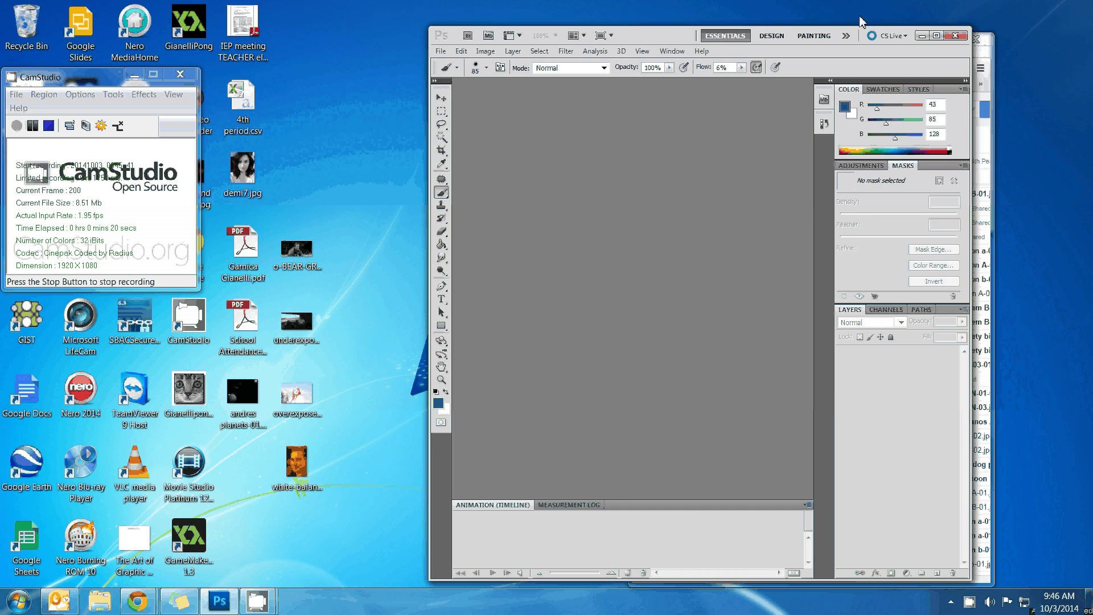
{"action": "left_click_drag", "start_coordinate": [634, 40], "coordinate": [580, 78]}
{"action": "double_click", "coordinate": [580, 78]}
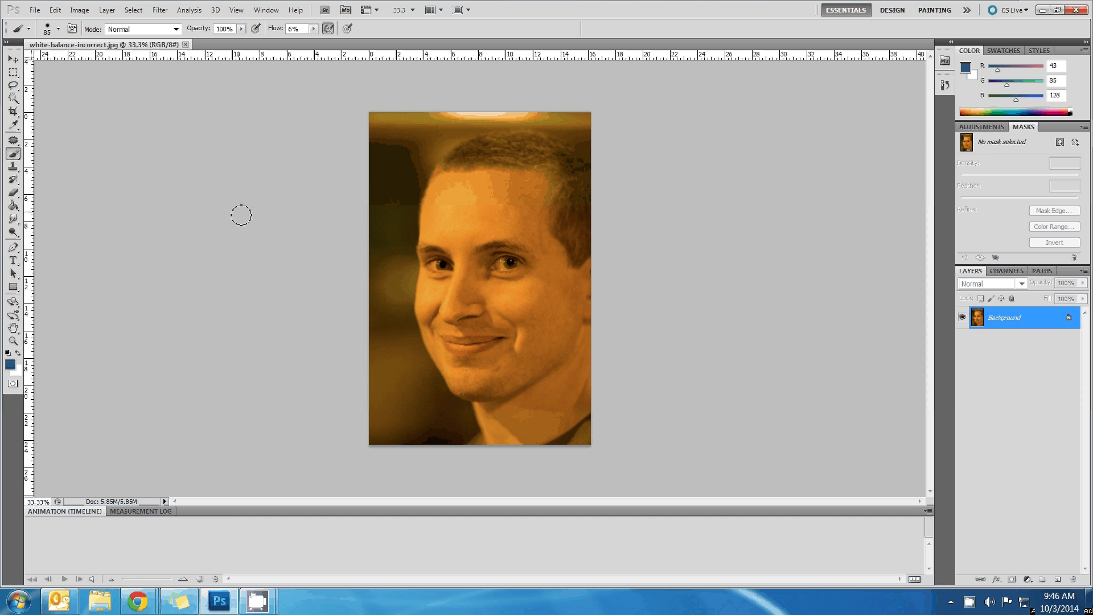
Step: Start a Curves adjustment on the photo and set the composite RGB channel's white point input to 247
{"action": "left_click", "coordinate": [80, 10]}
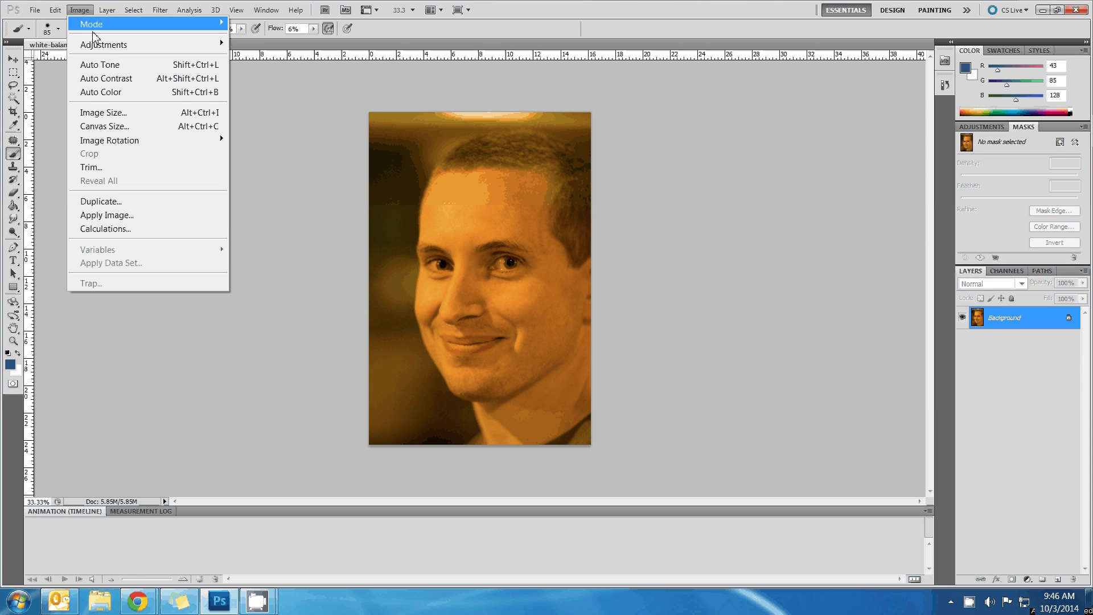
{"action": "mouse_move", "coordinate": [98, 46]}
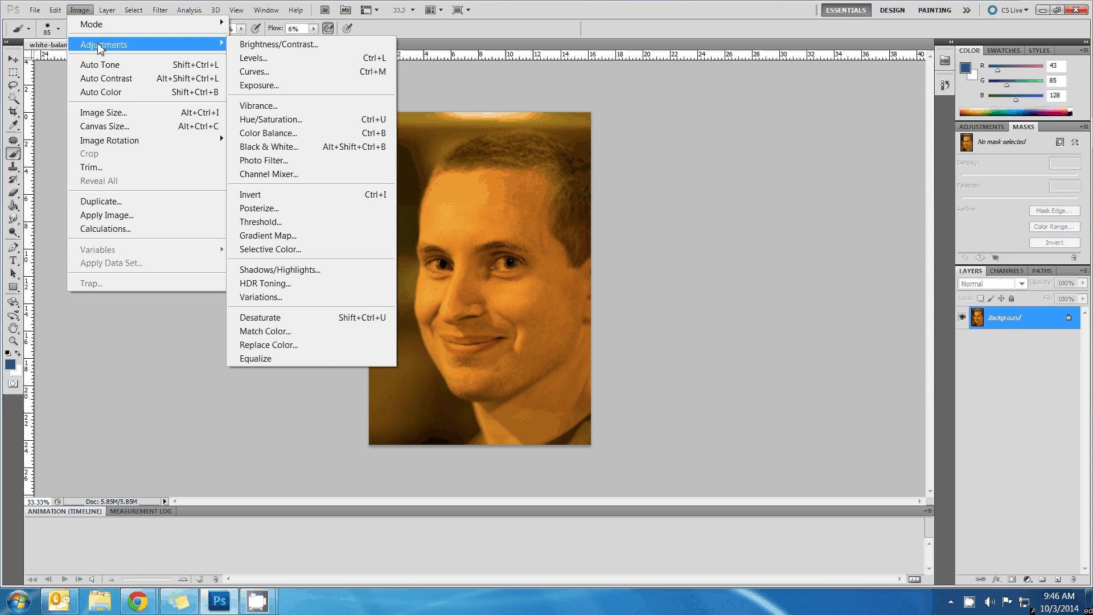
{"action": "left_click", "coordinate": [277, 71]}
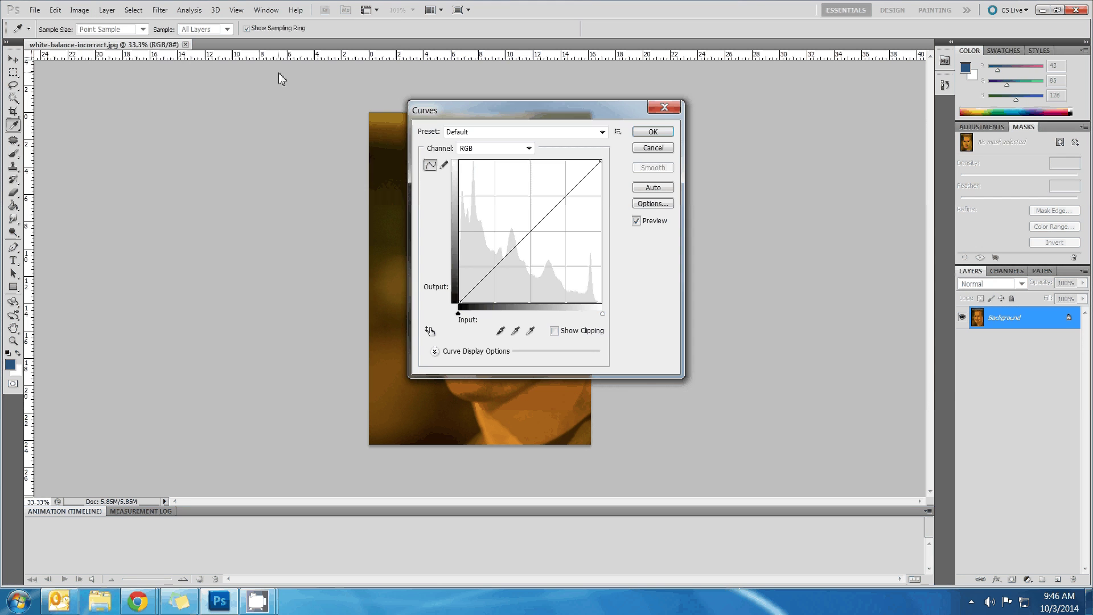
{"action": "left_click_drag", "start_coordinate": [513, 116], "coordinate": [170, 135]}
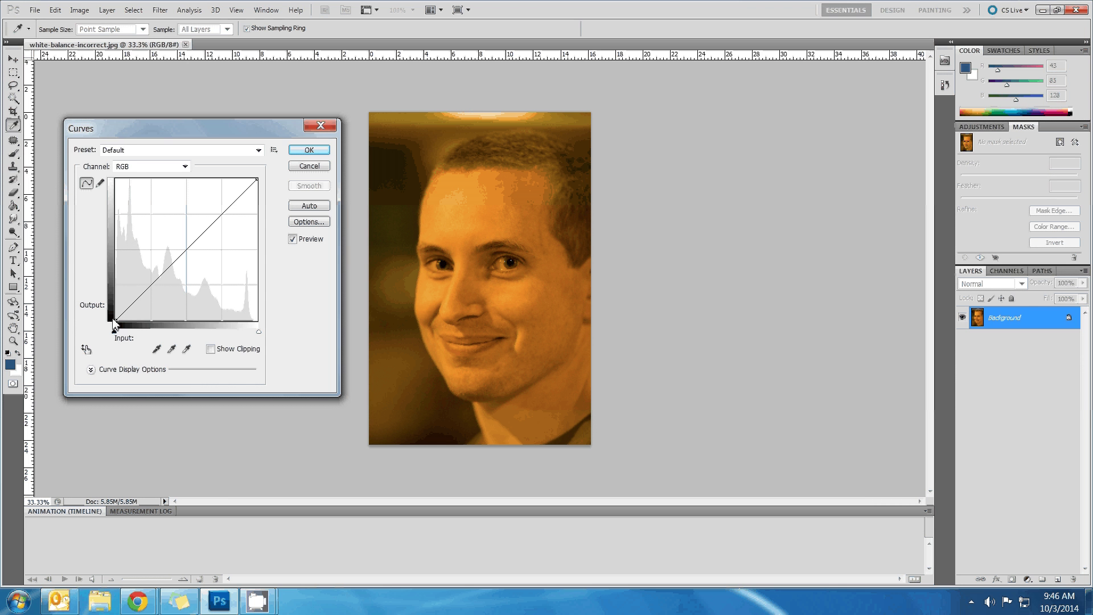
{"action": "left_click_drag", "start_coordinate": [261, 332], "coordinate": [254, 332]}
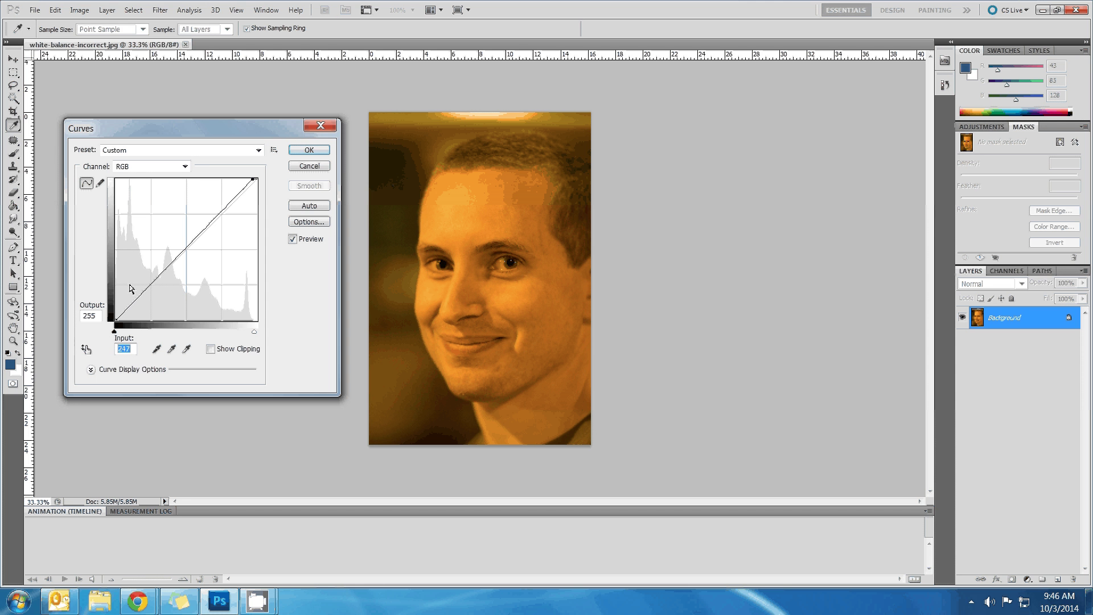
{"action": "left_click_drag", "start_coordinate": [254, 332], "coordinate": [182, 316]}
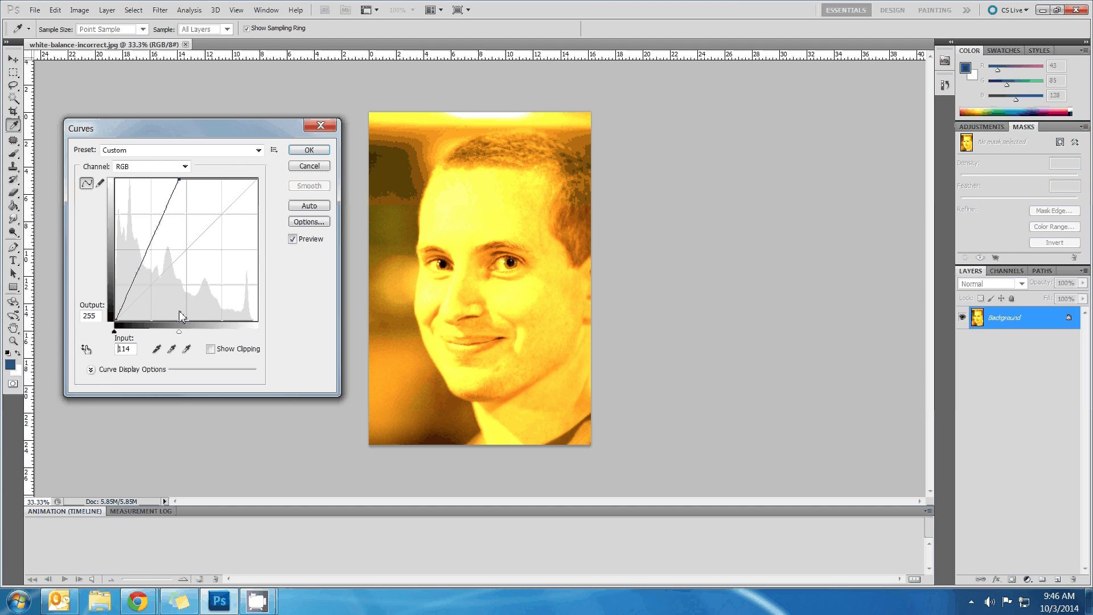
{"action": "left_click_drag", "start_coordinate": [181, 316], "coordinate": [275, 354]}
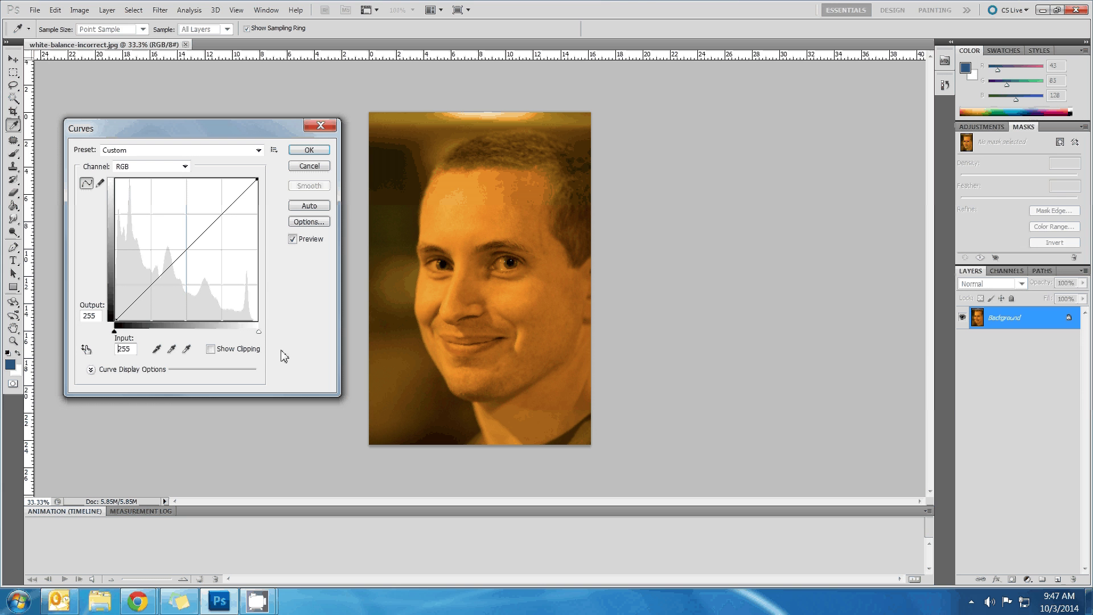
{"action": "left_click_drag", "start_coordinate": [259, 331], "coordinate": [255, 332]}
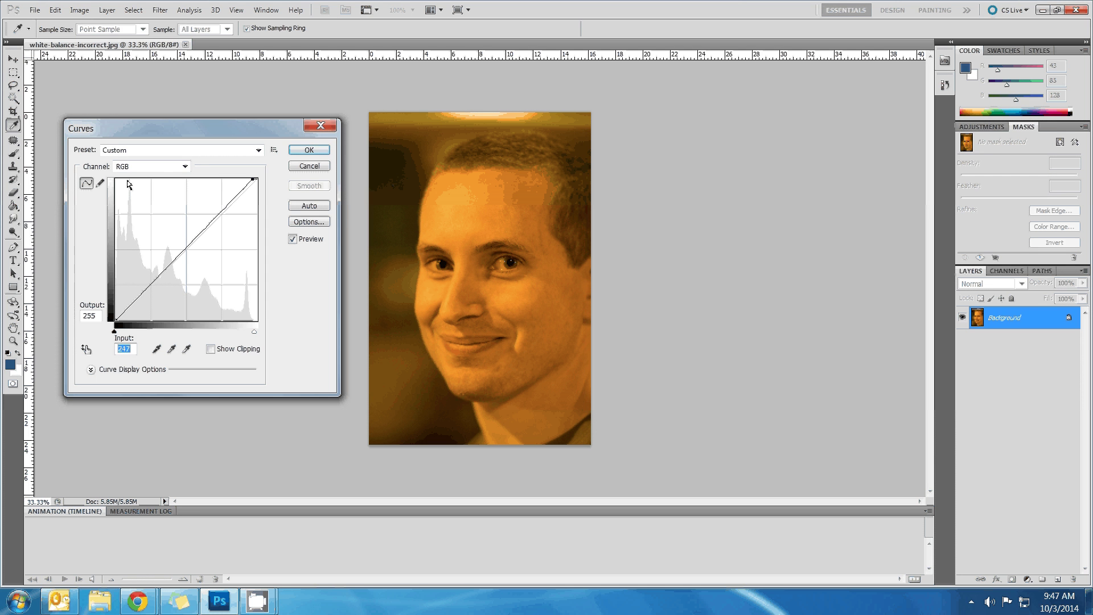
Step: In the Red channel, move the black point in to the start of the histogram and set the white point input to 252
{"action": "left_click", "coordinate": [173, 168]}
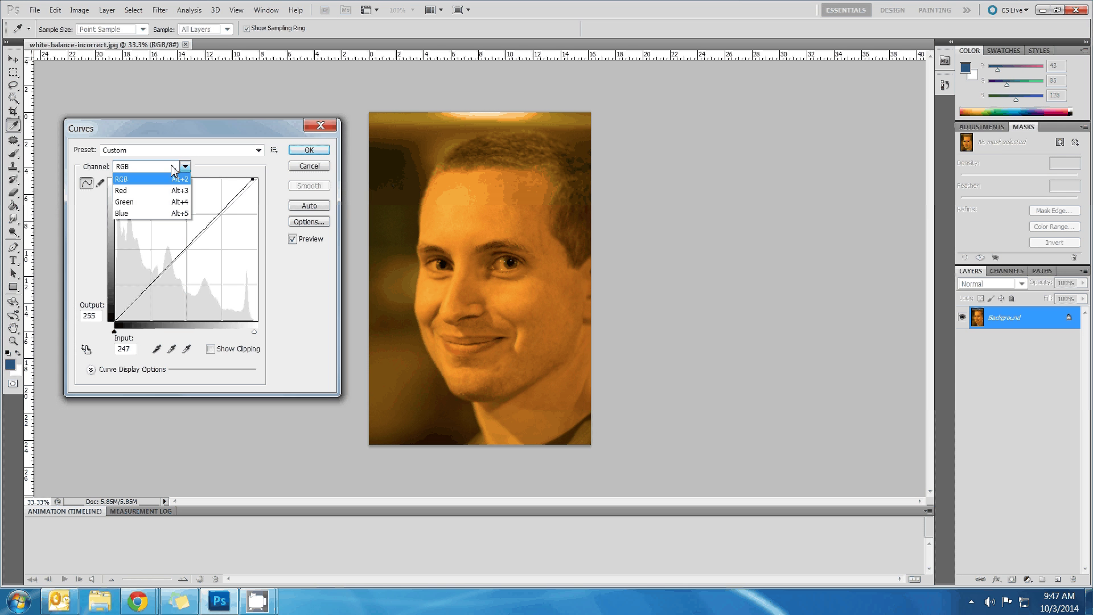
{"action": "left_click", "coordinate": [158, 191]}
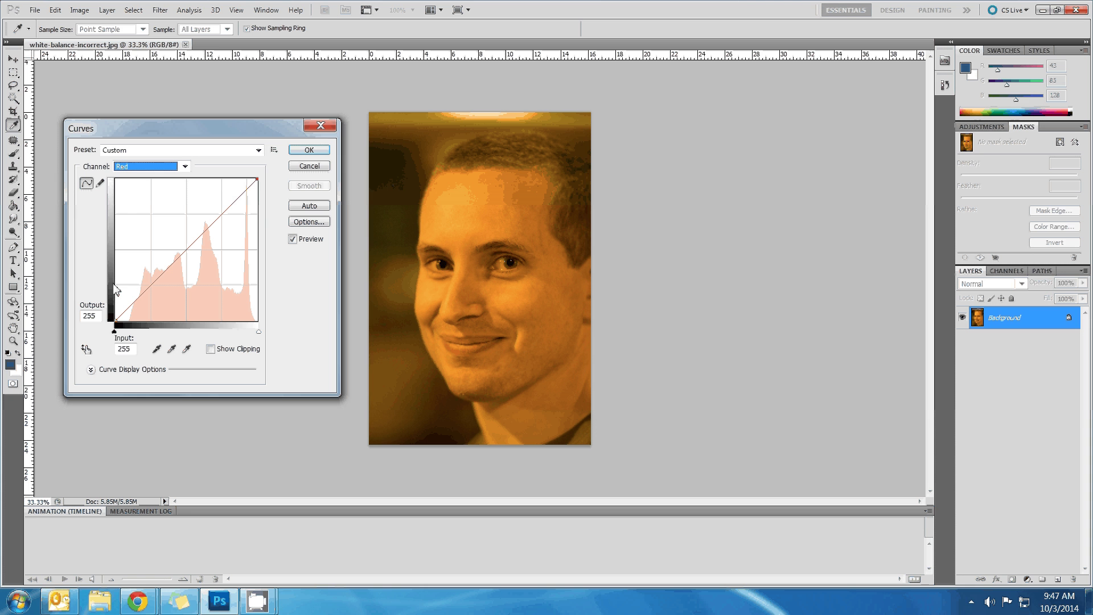
{"action": "left_click_drag", "start_coordinate": [115, 333], "coordinate": [125, 335]}
{"action": "left_click", "coordinate": [126, 345]}
{"action": "left_click_drag", "start_coordinate": [259, 332], "coordinate": [257, 333]}
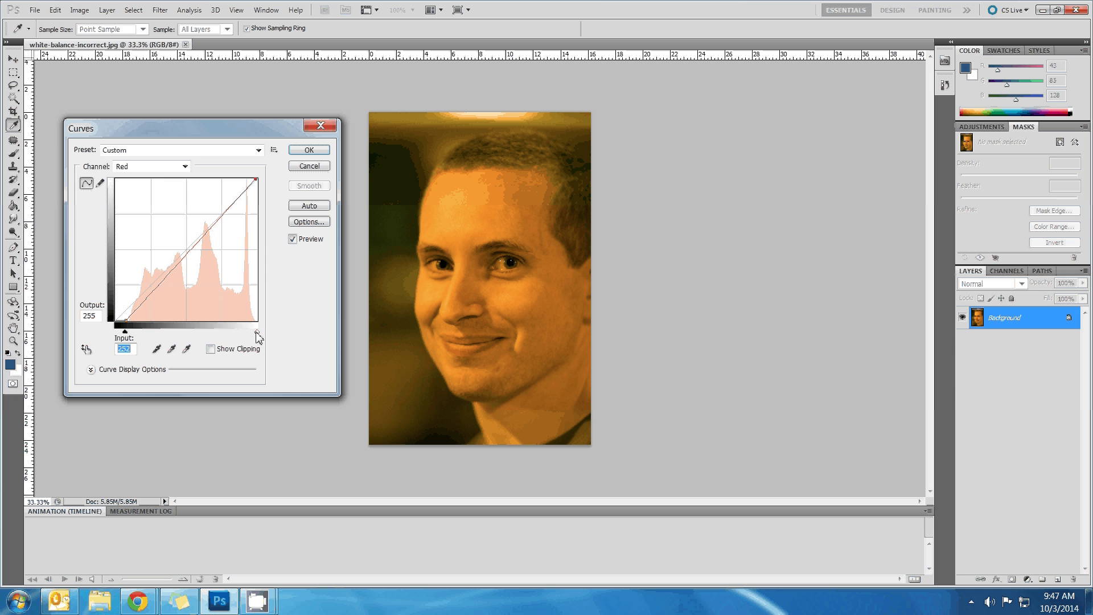
Step: Set the white point input to 203 in the Green channel and to 87 in the Blue channel
{"action": "left_click", "coordinate": [150, 166]}
{"action": "left_click", "coordinate": [141, 202]}
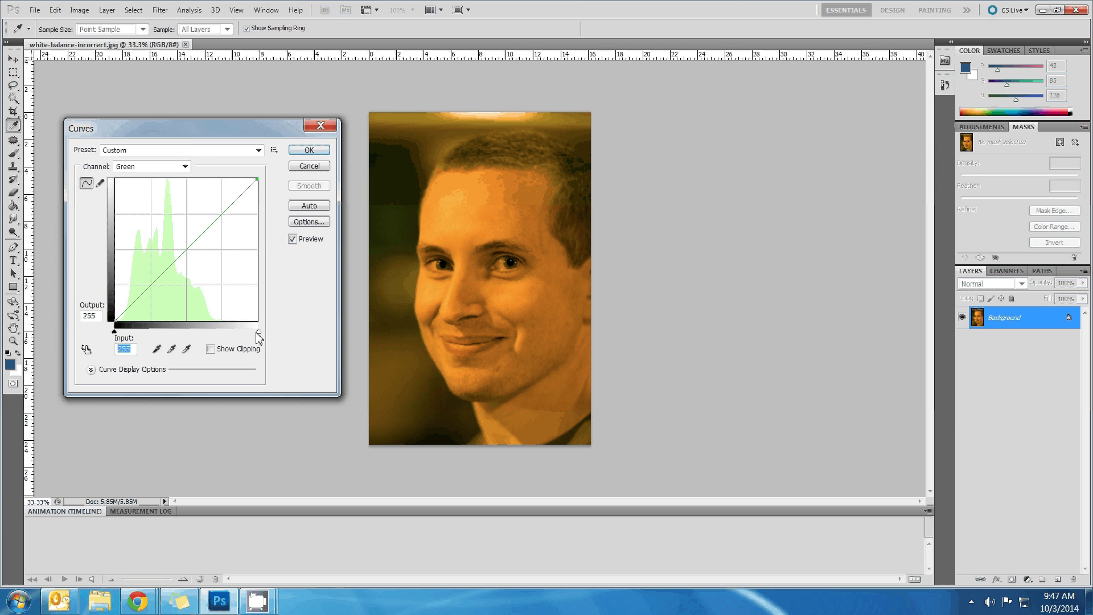
{"action": "left_click_drag", "start_coordinate": [258, 331], "coordinate": [230, 332]}
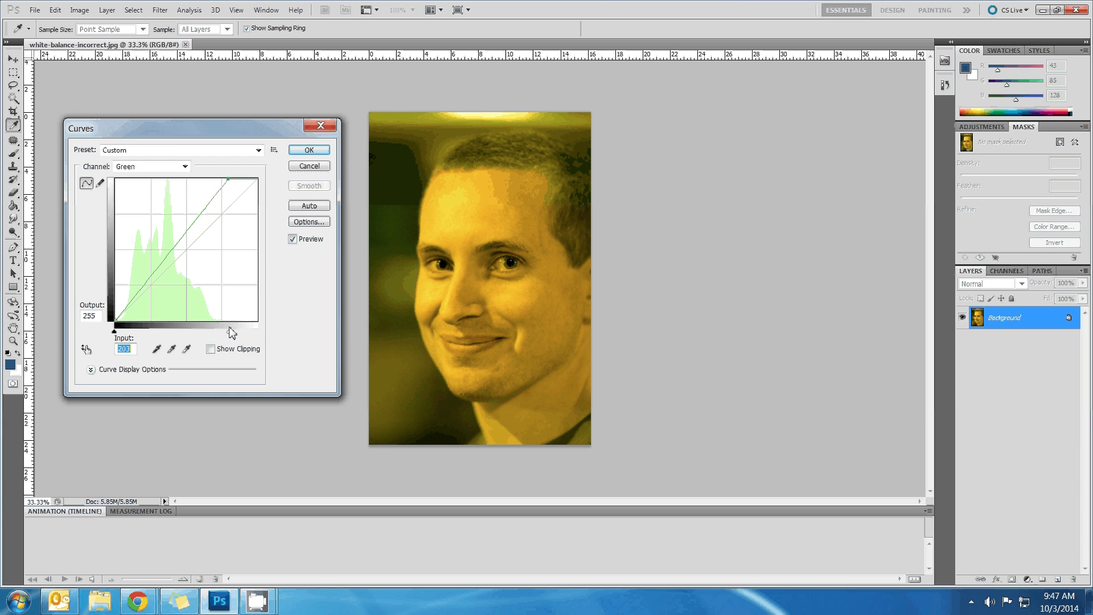
{"action": "left_click", "coordinate": [137, 167]}
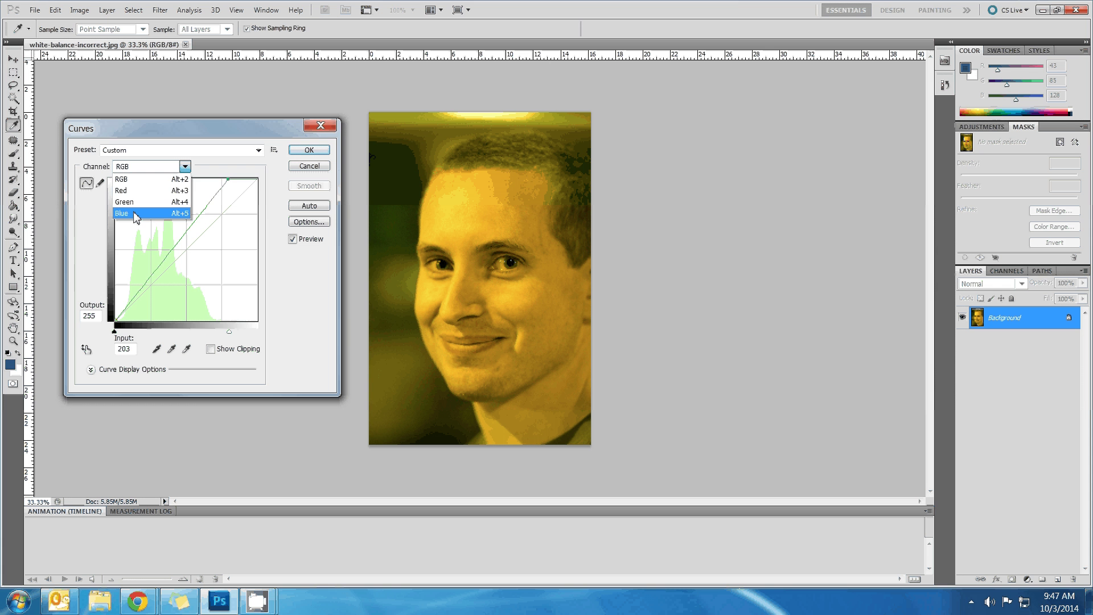
{"action": "left_click", "coordinate": [134, 213]}
{"action": "left_click_drag", "start_coordinate": [258, 334], "coordinate": [165, 331]}
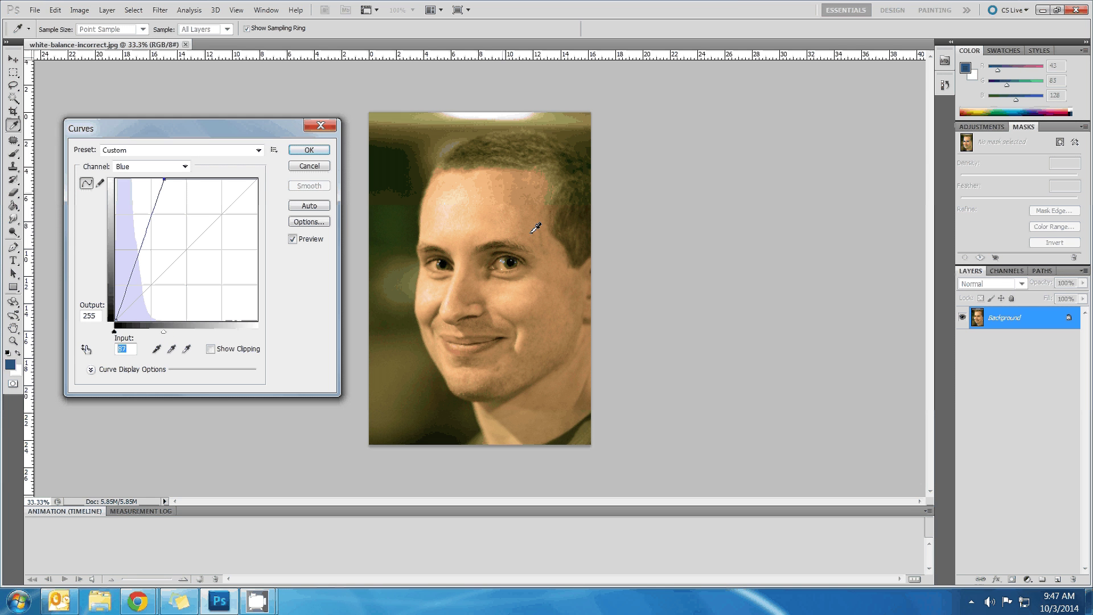
Step: Add a midtone point to the composite RGB curve at input 131, output 128
{"action": "left_click", "coordinate": [183, 166]}
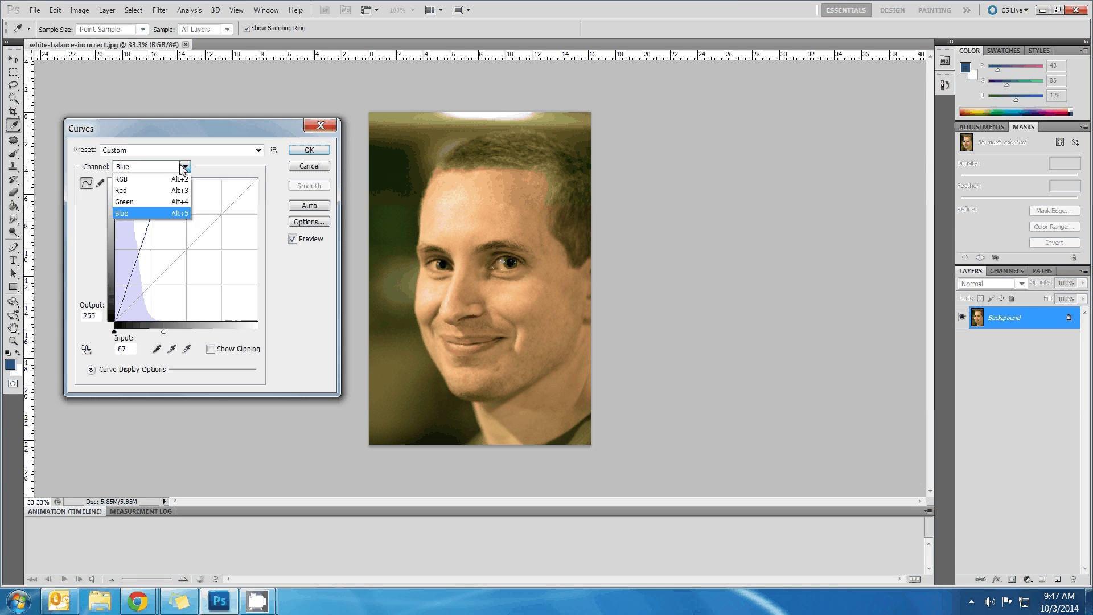
{"action": "left_click", "coordinate": [153, 180]}
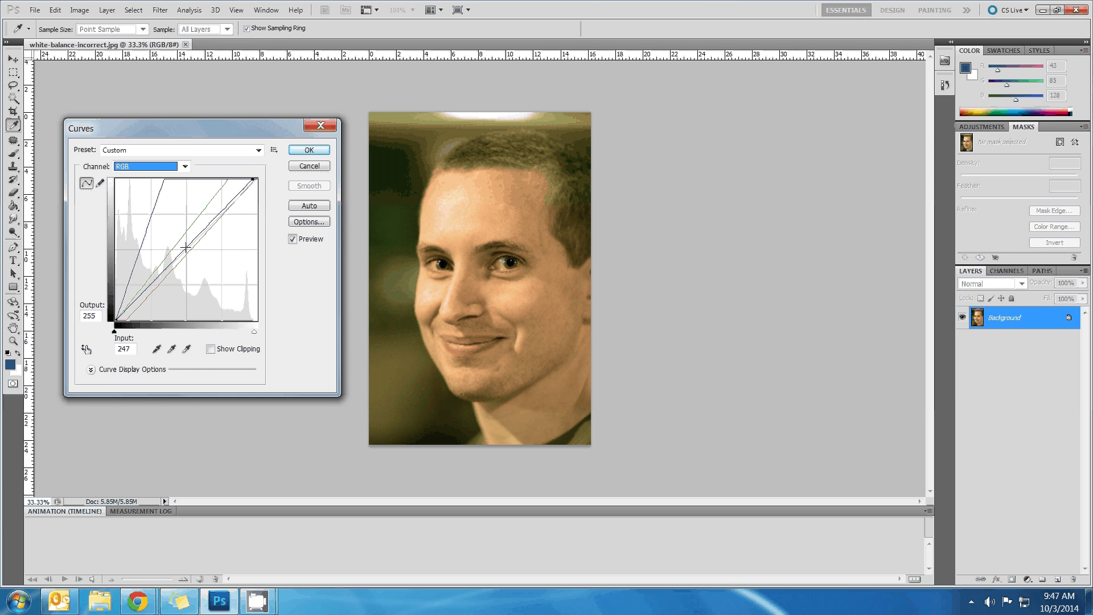
{"action": "mouse_move", "coordinate": [186, 246]}
{"action": "left_mouse_down"}
{"action": "mouse_move", "coordinate": [177, 233]}
{"action": "mouse_move", "coordinate": [190, 250]}
{"action": "left_mouse_up"}
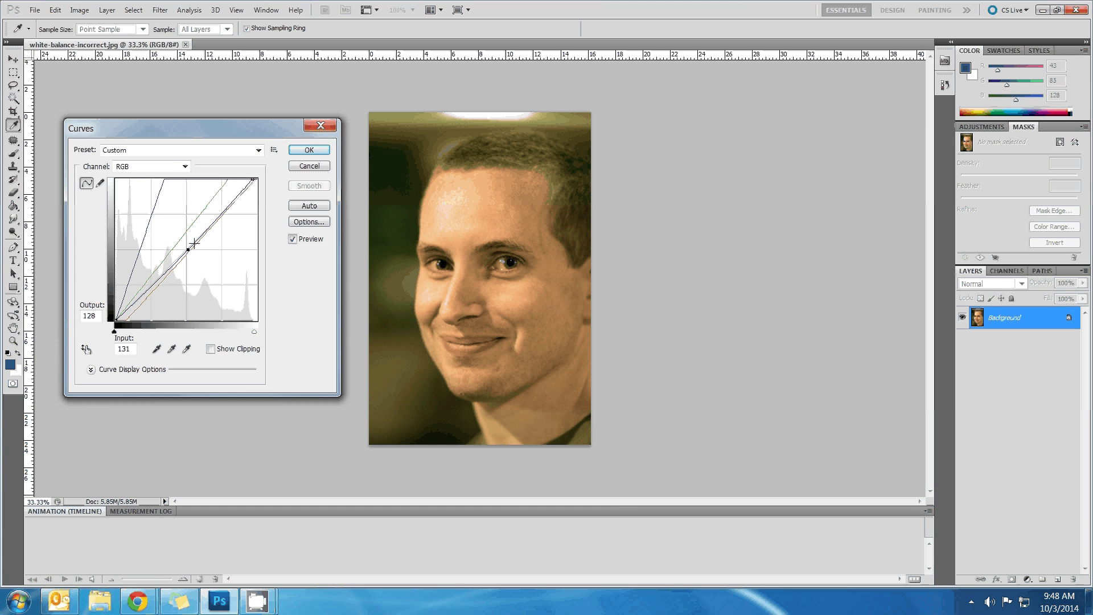
Step: Add a midtone point to the Red channel's curve at input 143, output 126
{"action": "left_click", "coordinate": [165, 169]}
{"action": "left_click", "coordinate": [142, 184]}
{"action": "left_click", "coordinate": [190, 249]}
{"action": "left_click_drag", "start_coordinate": [192, 248], "coordinate": [195, 250]}
Step: Add a midtone point to the Green channel's curve at input 118, output 136
{"action": "left_click", "coordinate": [135, 170]}
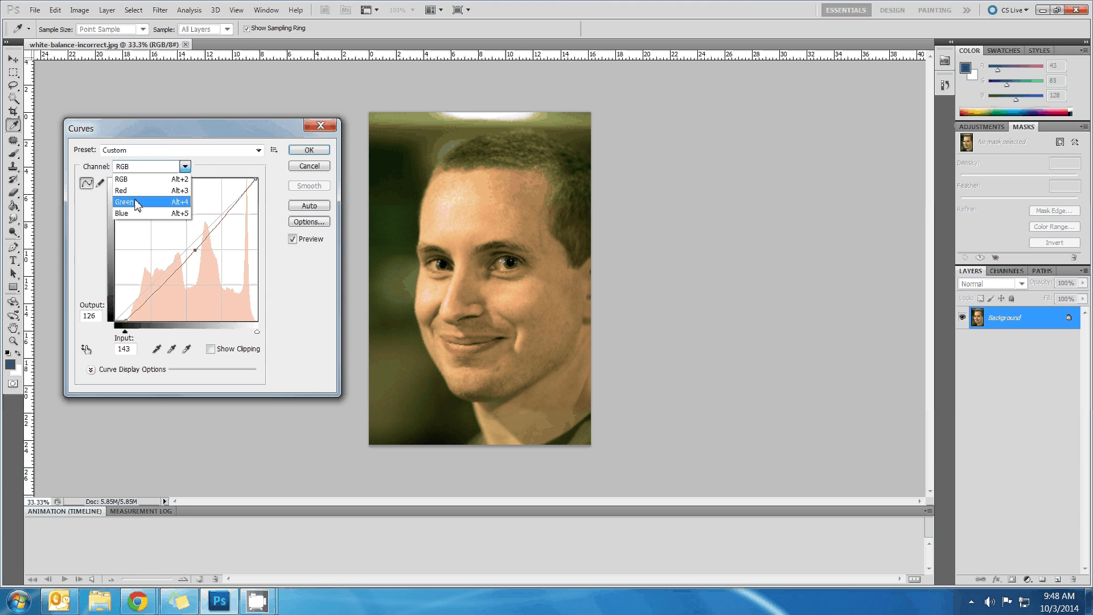
{"action": "left_click", "coordinate": [142, 193]}
{"action": "left_click", "coordinate": [178, 246]}
{"action": "left_click_drag", "start_coordinate": [178, 246], "coordinate": [181, 244]}
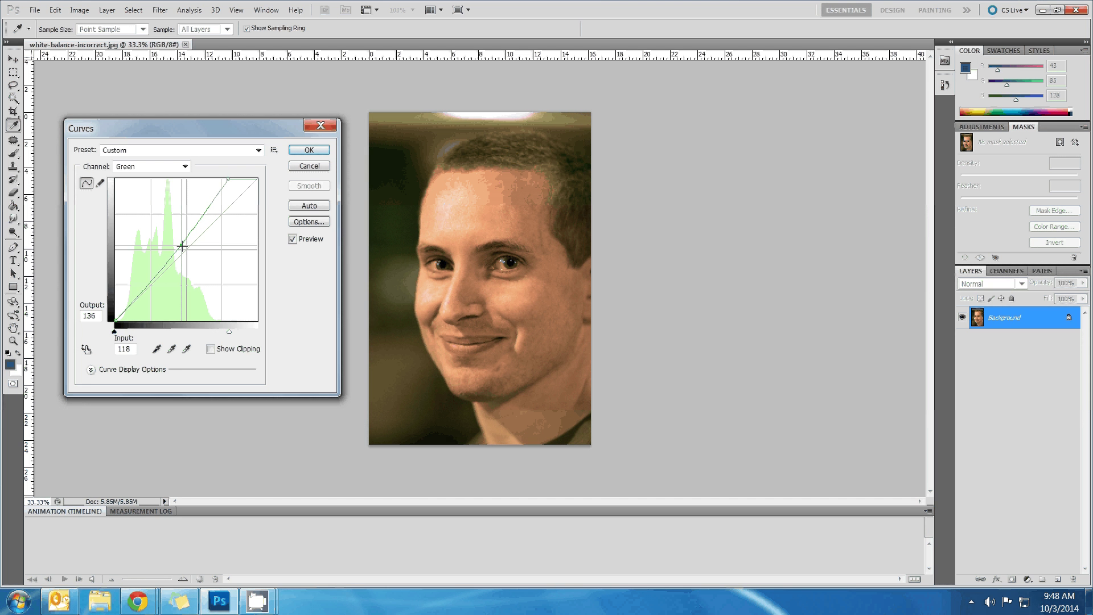
Step: In the Blue channel, raise the white point's input and place a midtone point at input 49, output 141
{"action": "left_click", "coordinate": [149, 166]}
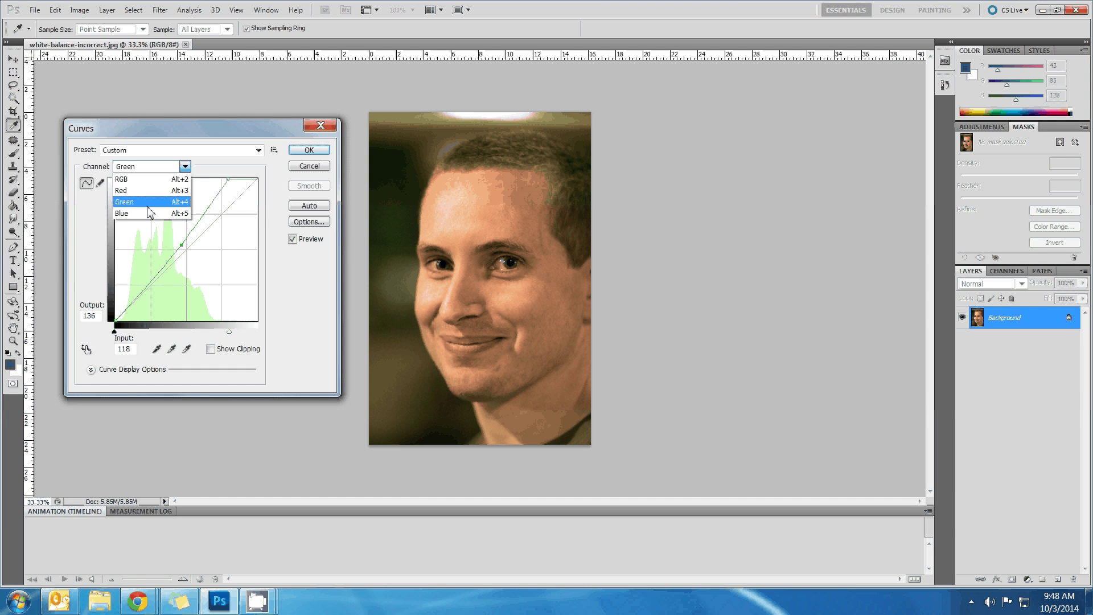
{"action": "left_click", "coordinate": [149, 213]}
{"action": "mouse_move", "coordinate": [142, 249]}
{"action": "left_mouse_down"}
{"action": "mouse_move", "coordinate": [134, 238]}
{"action": "mouse_move", "coordinate": [140, 245]}
{"action": "left_mouse_up"}
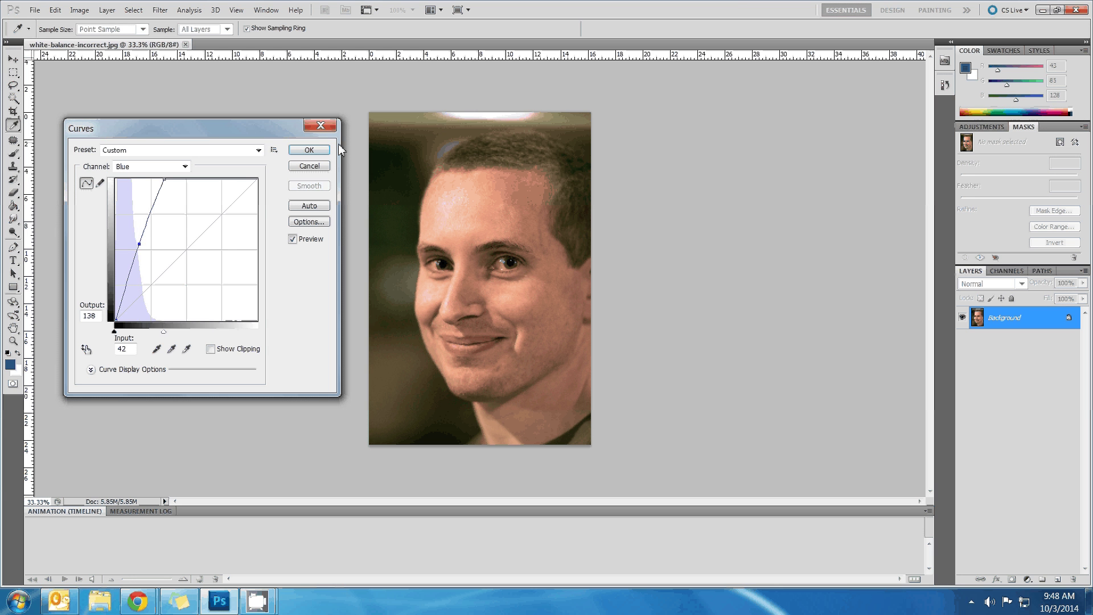
{"action": "left_click_drag", "start_coordinate": [168, 181], "coordinate": [206, 179]}
{"action": "mouse_move", "coordinate": [141, 246]}
{"action": "left_mouse_down"}
{"action": "mouse_move", "coordinate": [153, 253]}
{"action": "mouse_move", "coordinate": [148, 232]}
{"action": "mouse_move", "coordinate": [148, 244]}
{"action": "left_mouse_up"}
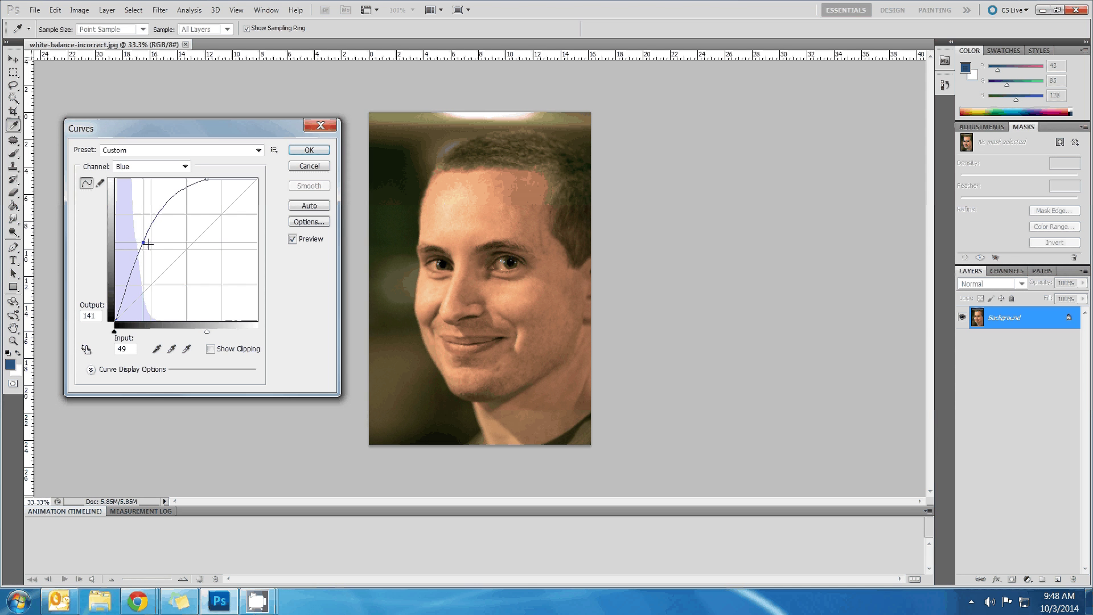
Step: Move the Red curve's midtone point to input 147, output 125
{"action": "left_click", "coordinate": [163, 167]}
{"action": "left_click", "coordinate": [150, 185]}
{"action": "left_click_drag", "start_coordinate": [196, 251], "coordinate": [199, 251]}
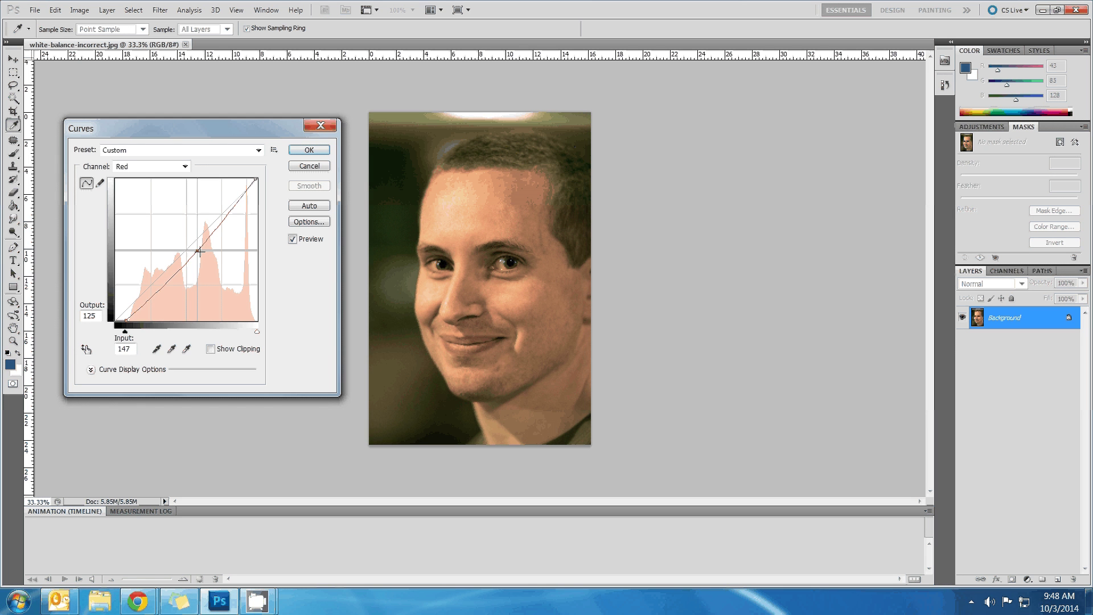
Step: Move the Green curve's midtone point to input 116, output 137, and apply the Curves adjustment
{"action": "left_click", "coordinate": [185, 167]}
{"action": "left_click", "coordinate": [130, 201]}
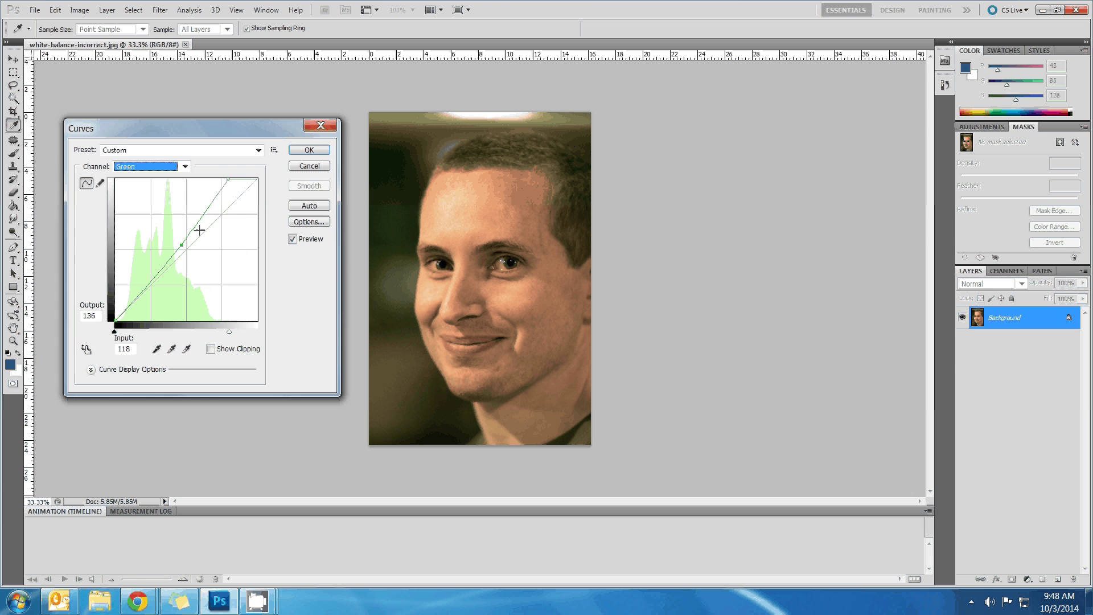
{"action": "left_click_drag", "start_coordinate": [183, 244], "coordinate": [183, 246]}
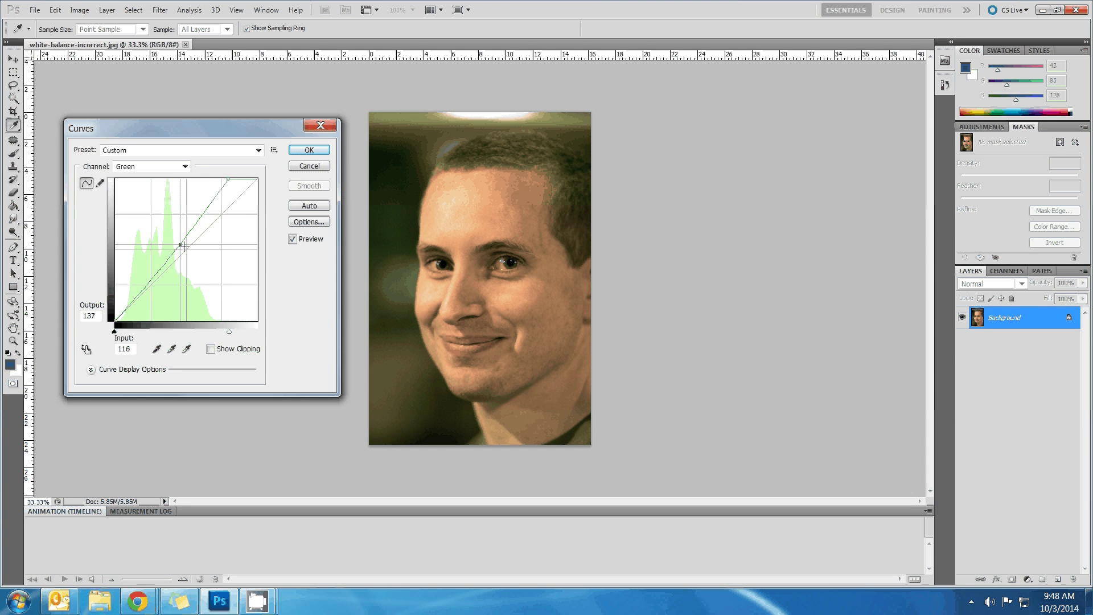
{"action": "left_click", "coordinate": [295, 153]}
{"action": "key", "text": "b"}
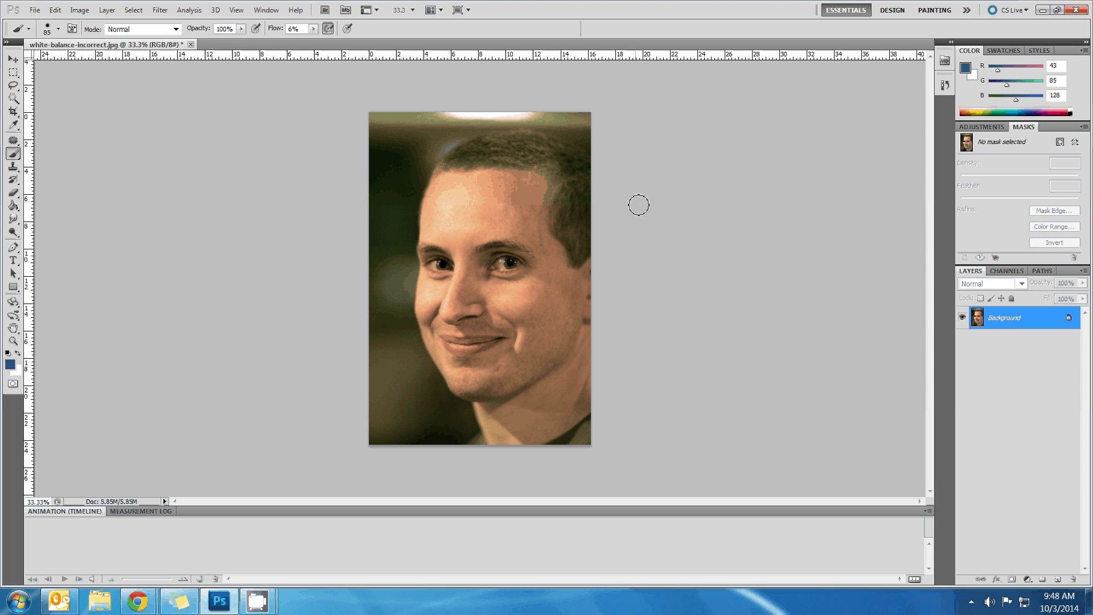
Step: Compare the original photo snapshot with the Curves result using the document history
{"action": "scroll", "coordinate": [860, 144], "scroll_direction": "up", "scroll_amount": 1}
{"action": "left_click", "coordinate": [942, 89]}
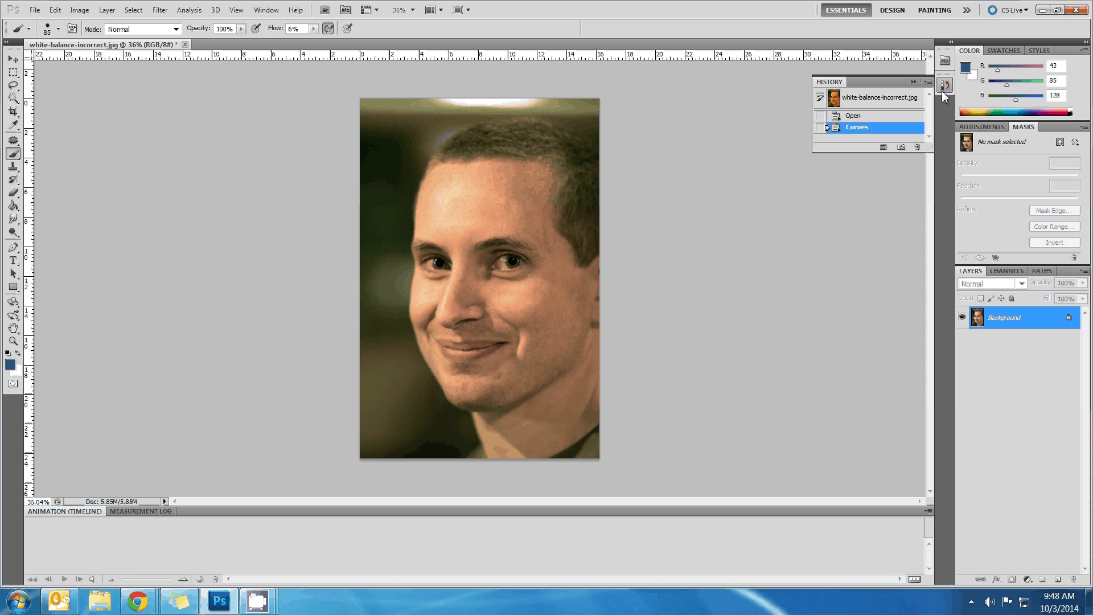
{"action": "left_click", "coordinate": [860, 105]}
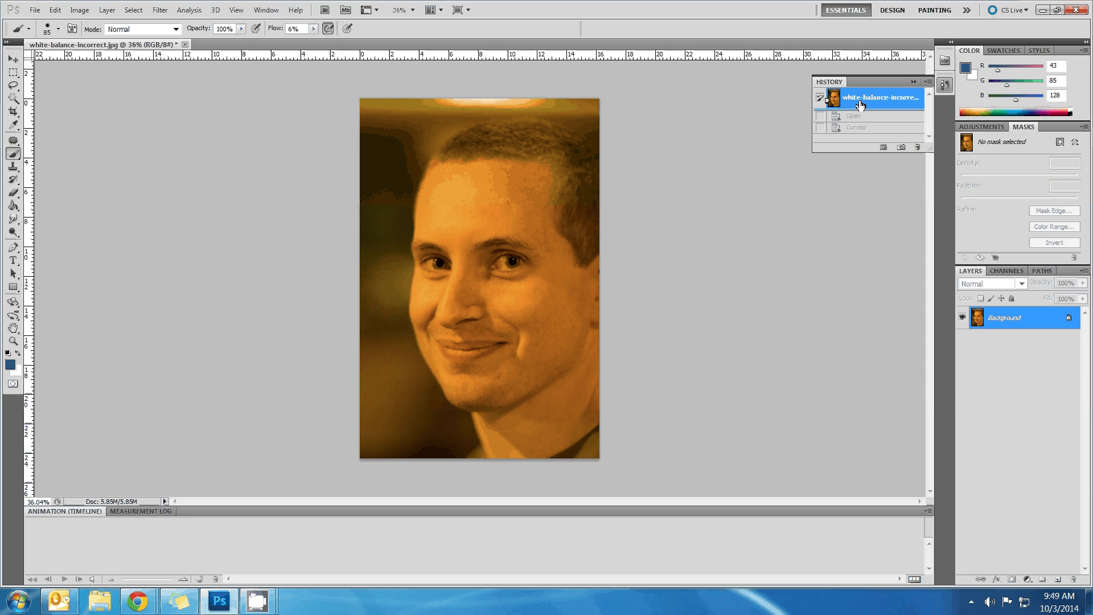
{"action": "left_click", "coordinate": [861, 128]}
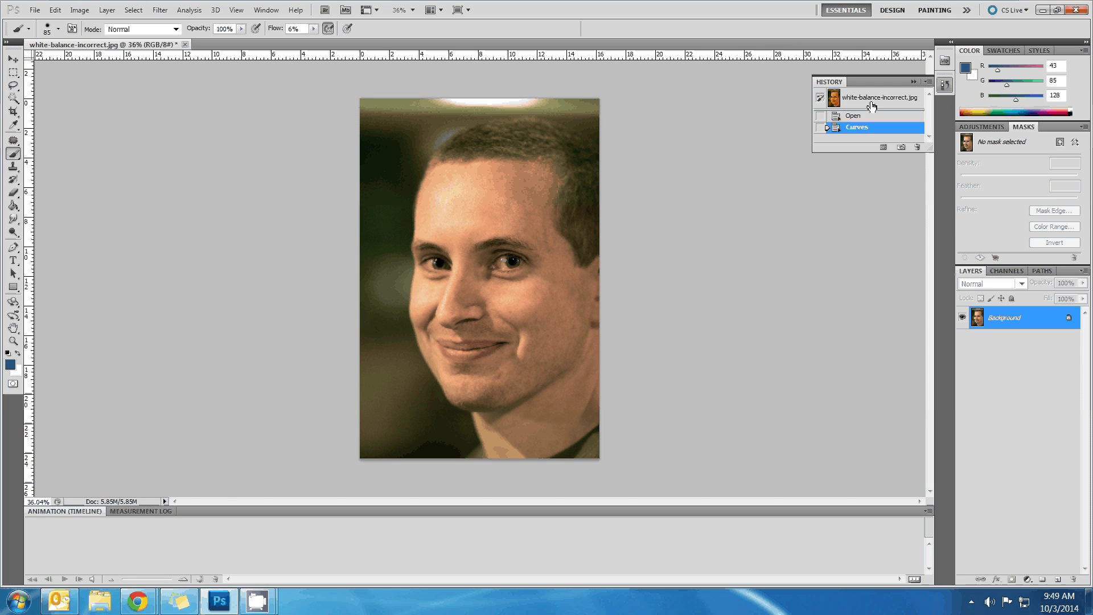
{"action": "left_click", "coordinate": [869, 108]}
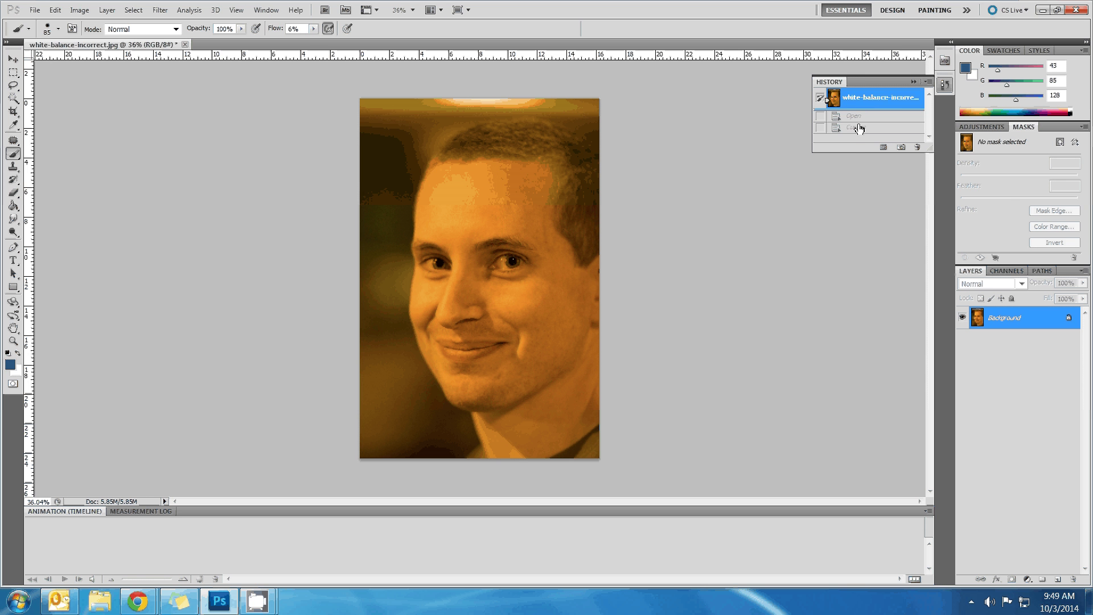
Step: Restore the Curves state in the history and close white-balance-incorrect.jpg without saving
{"action": "left_click", "coordinate": [858, 128]}
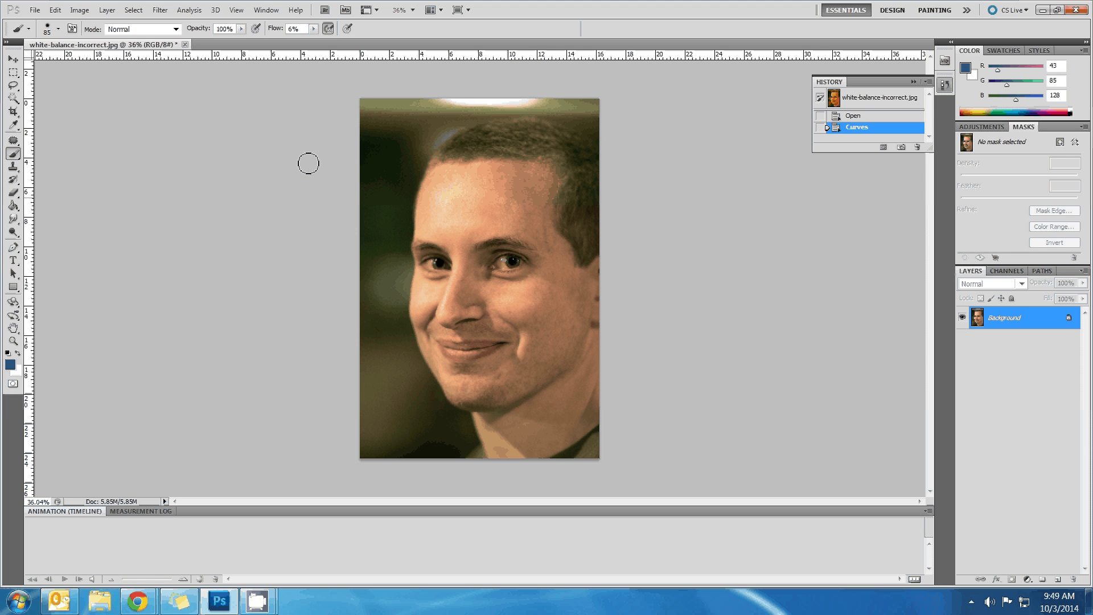
{"action": "left_click", "coordinate": [186, 45]}
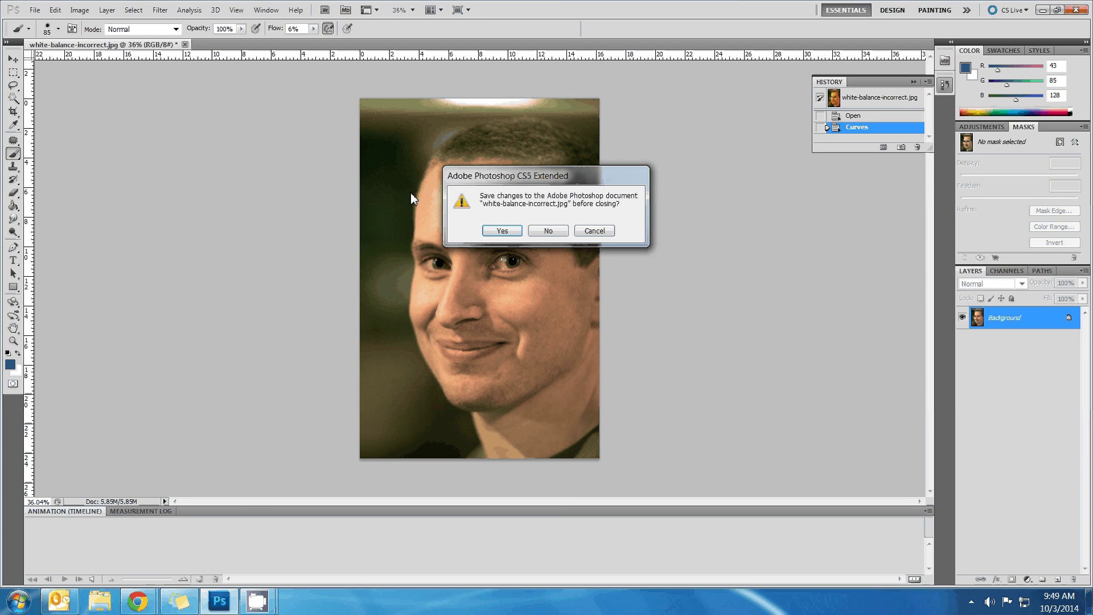
{"action": "left_click", "coordinate": [548, 230]}
Step: Open the overexposed_and_beautiful_2 photo from the desktop and maximize the program window
{"action": "double_click", "coordinate": [485, 6]}
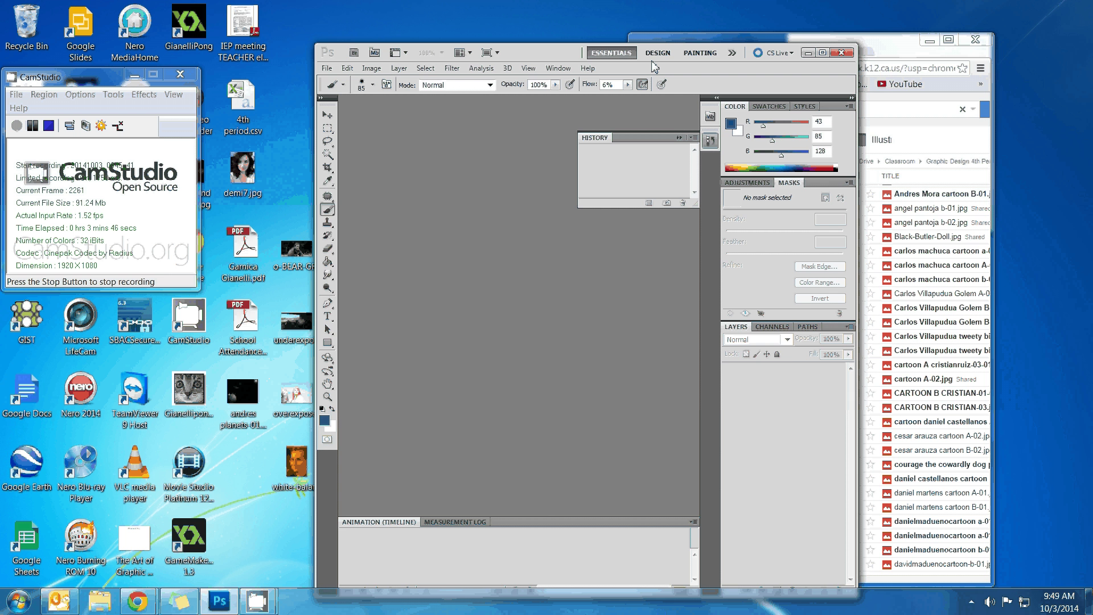
{"action": "left_click_drag", "start_coordinate": [652, 63], "coordinate": [770, 71]}
{"action": "left_click_drag", "start_coordinate": [673, 57], "coordinate": [630, 27]}
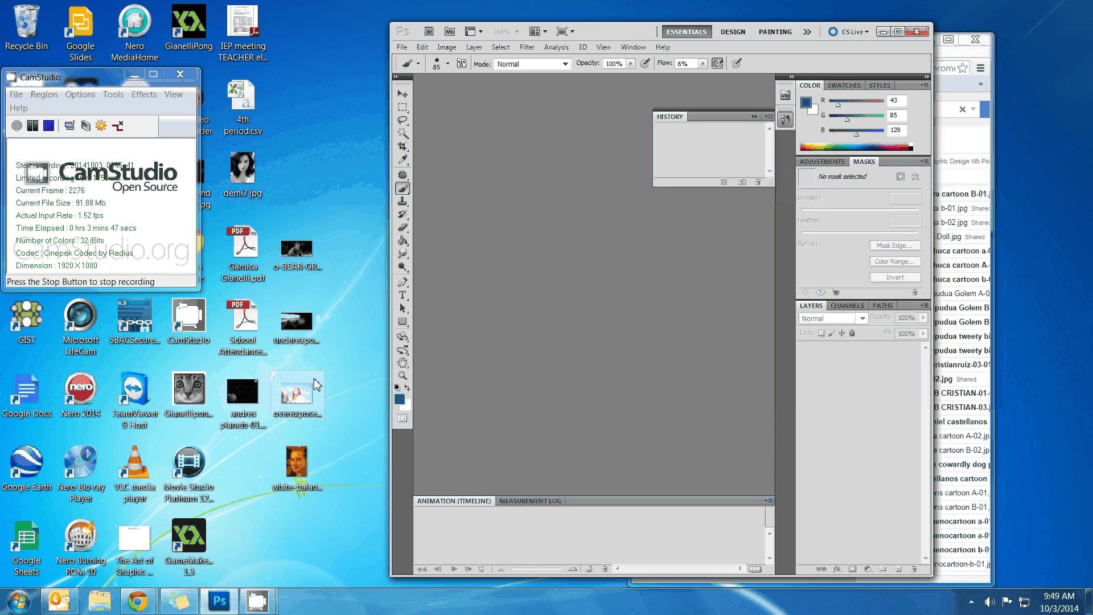
{"action": "left_click", "coordinate": [317, 385]}
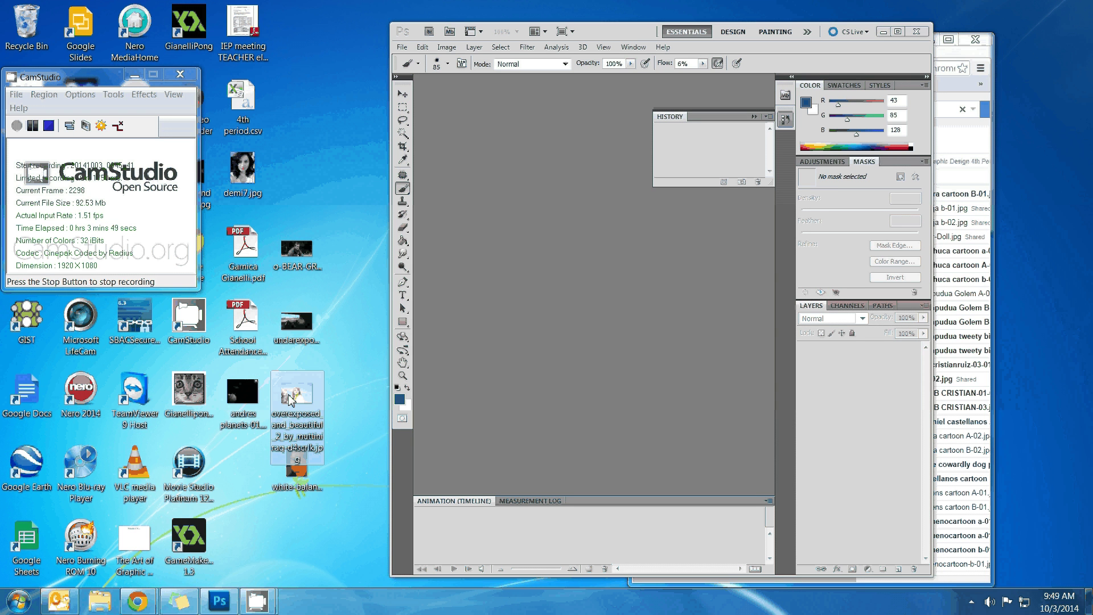
{"action": "left_click_drag", "start_coordinate": [302, 397], "coordinate": [811, 73]}
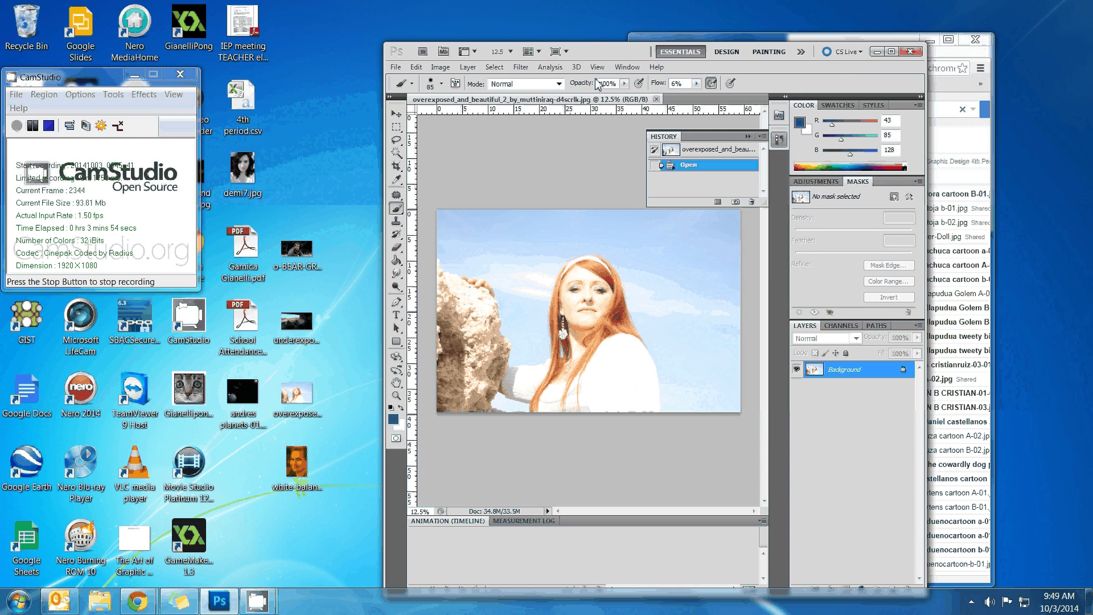
{"action": "double_click", "coordinate": [604, 52]}
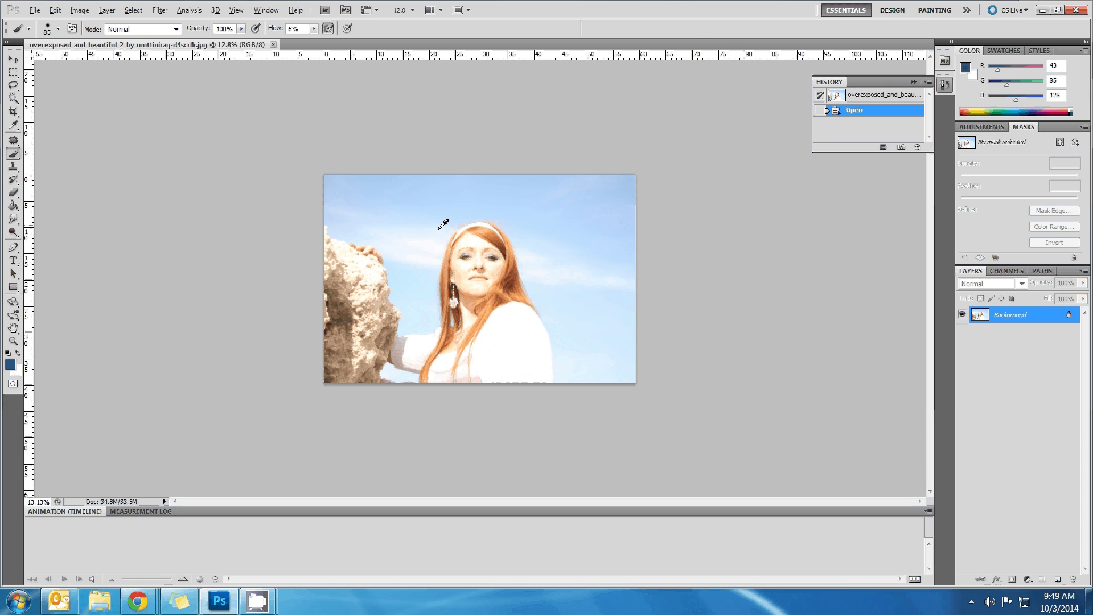
Step: Start a Levels adjustment on the overexposed photo and set the RGB shadow input level to 41
{"action": "scroll", "coordinate": [477, 263], "scroll_direction": "up", "scroll_amount": 2}
{"action": "scroll", "coordinate": [477, 263], "scroll_direction": "up", "scroll_amount": 3}
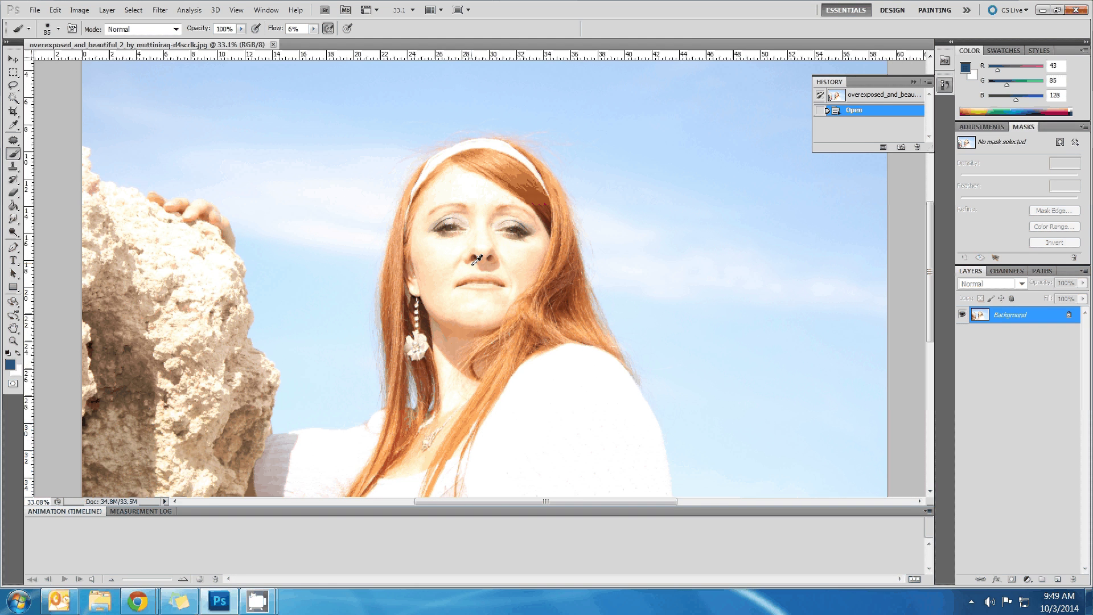
{"action": "left_click", "coordinate": [106, 9]}
{"action": "mouse_move", "coordinate": [80, 13]}
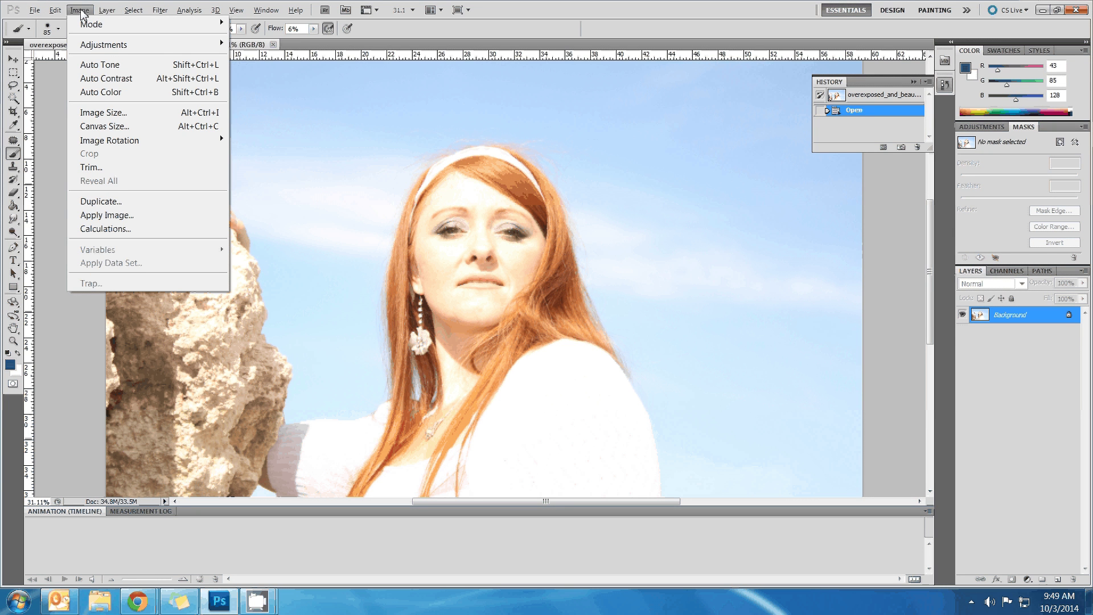
{"action": "mouse_move", "coordinate": [160, 17]}
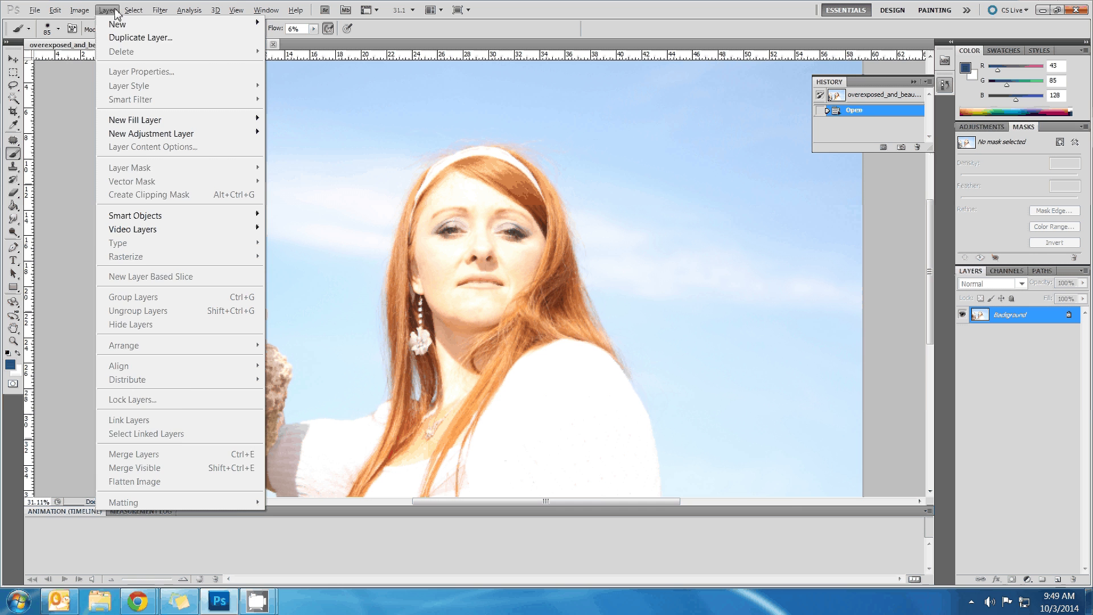
{"action": "mouse_move", "coordinate": [126, 17]}
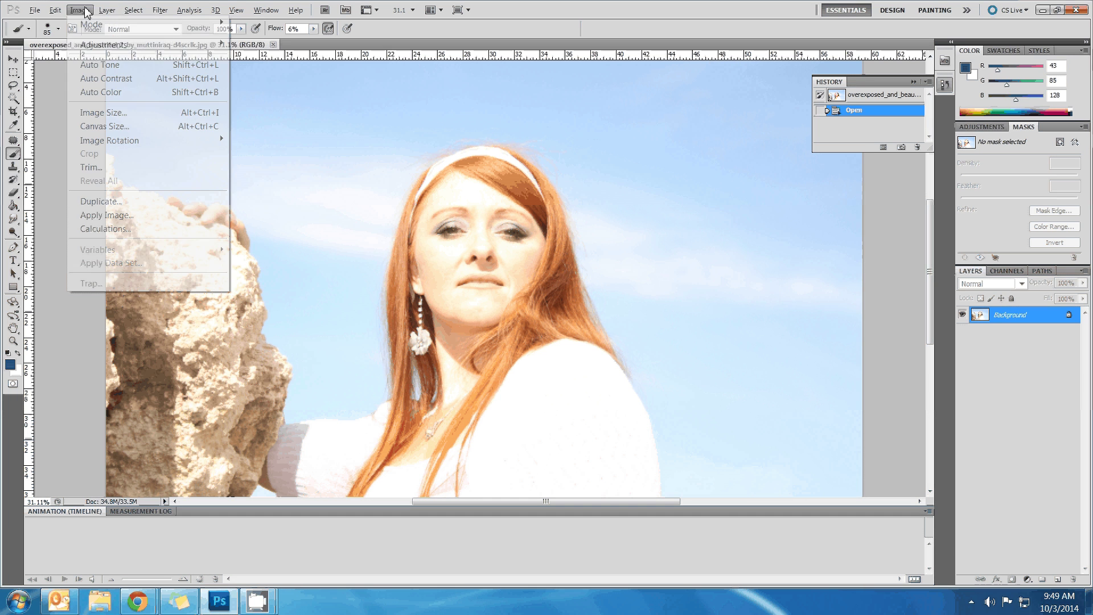
{"action": "mouse_move", "coordinate": [100, 49]}
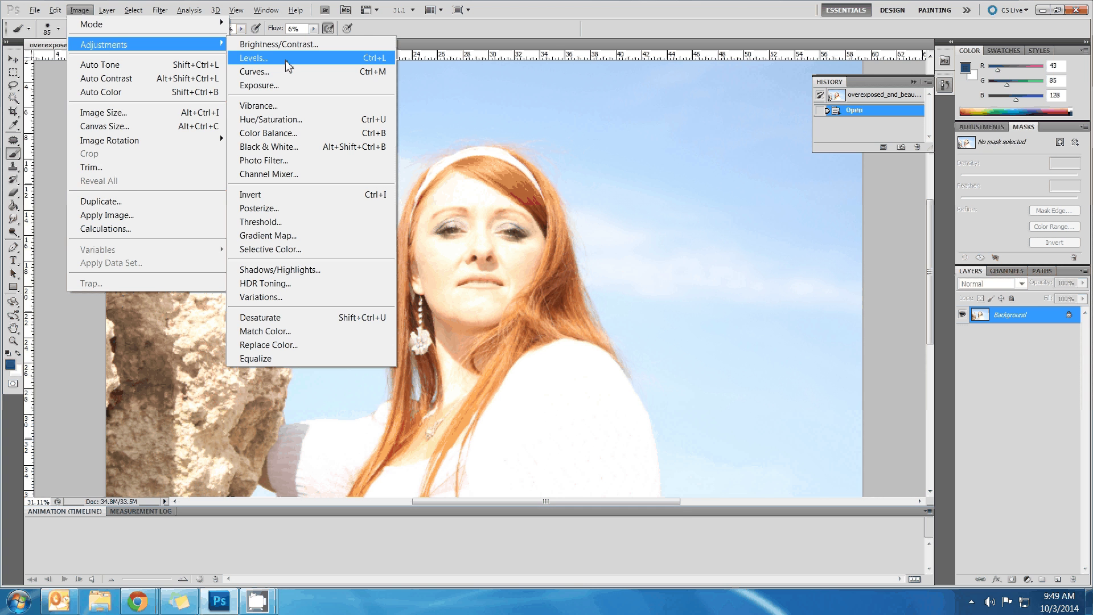
{"action": "left_click", "coordinate": [289, 63]}
{"action": "left_click_drag", "start_coordinate": [542, 131], "coordinate": [785, 221]}
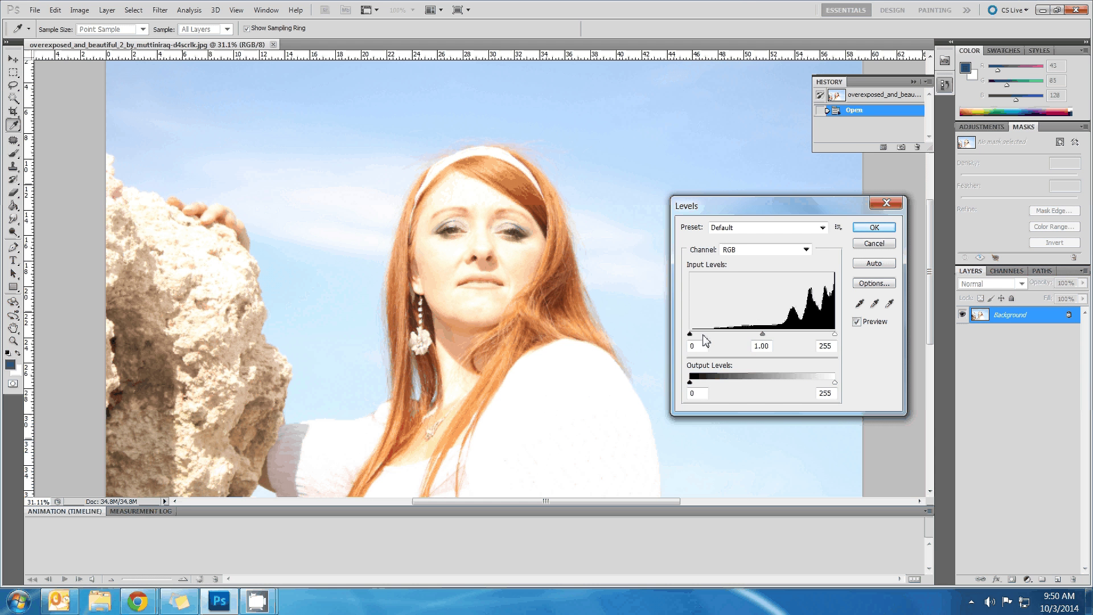
{"action": "left_click_drag", "start_coordinate": [690, 334], "coordinate": [715, 336]}
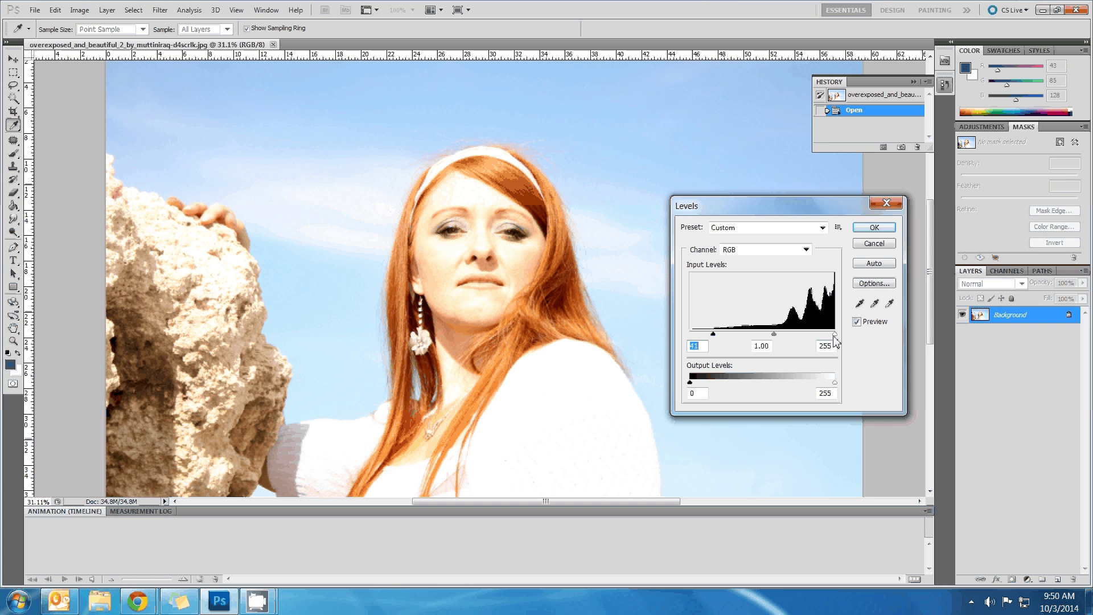
Step: Compare the photo with and without the Levels adjustment using the preview
{"action": "left_click", "coordinate": [856, 321]}
{"action": "left_click", "coordinate": [856, 322]}
{"action": "key", "text": "Tab"}
{"action": "key", "text": "Tab"}
{"action": "mouse_move", "coordinate": [834, 382]}
{"action": "left_mouse_down"}
{"action": "mouse_move", "coordinate": [812, 383]}
{"action": "mouse_move", "coordinate": [850, 391]}
{"action": "left_mouse_up"}
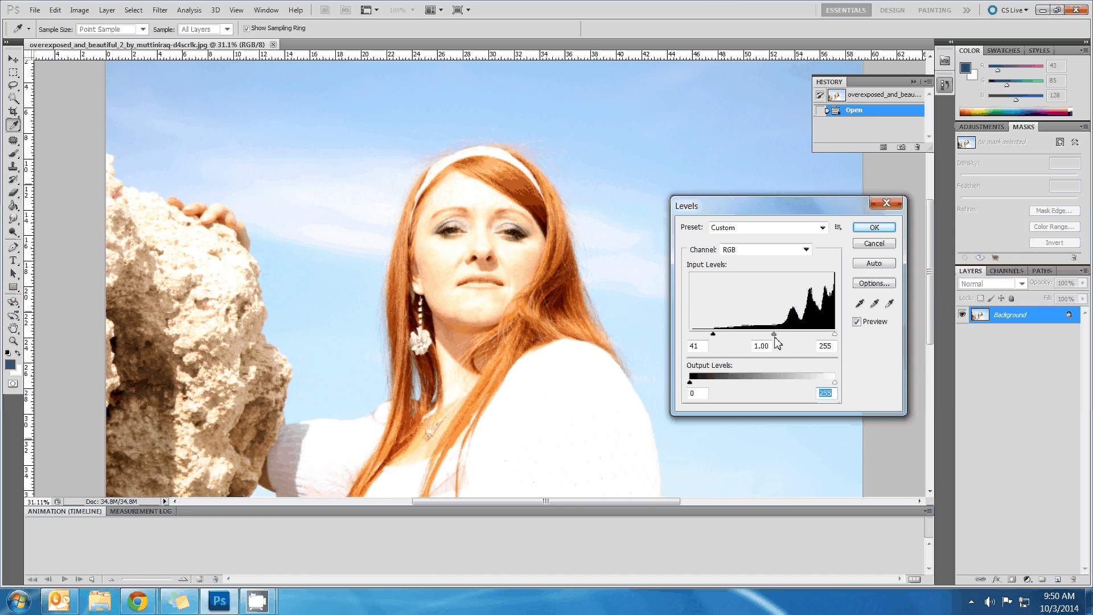
Step: Set the Levels midtone input to 0.48 and the shadow input to 30, and apply the adjustment
{"action": "left_click_drag", "start_coordinate": [773, 334], "coordinate": [797, 341]}
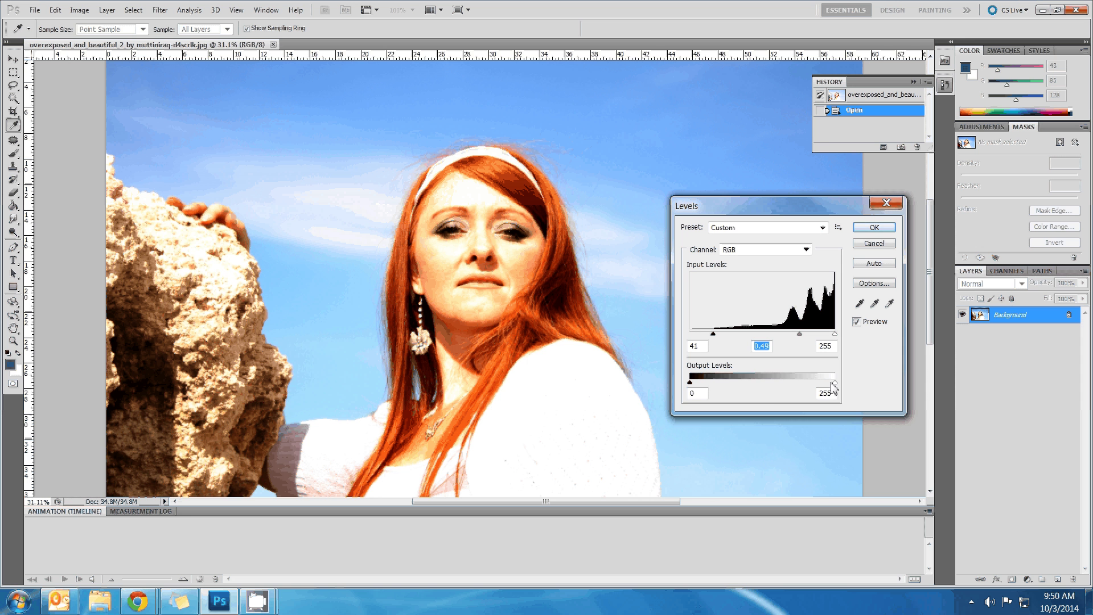
{"action": "left_click_drag", "start_coordinate": [832, 384], "coordinate": [835, 386]}
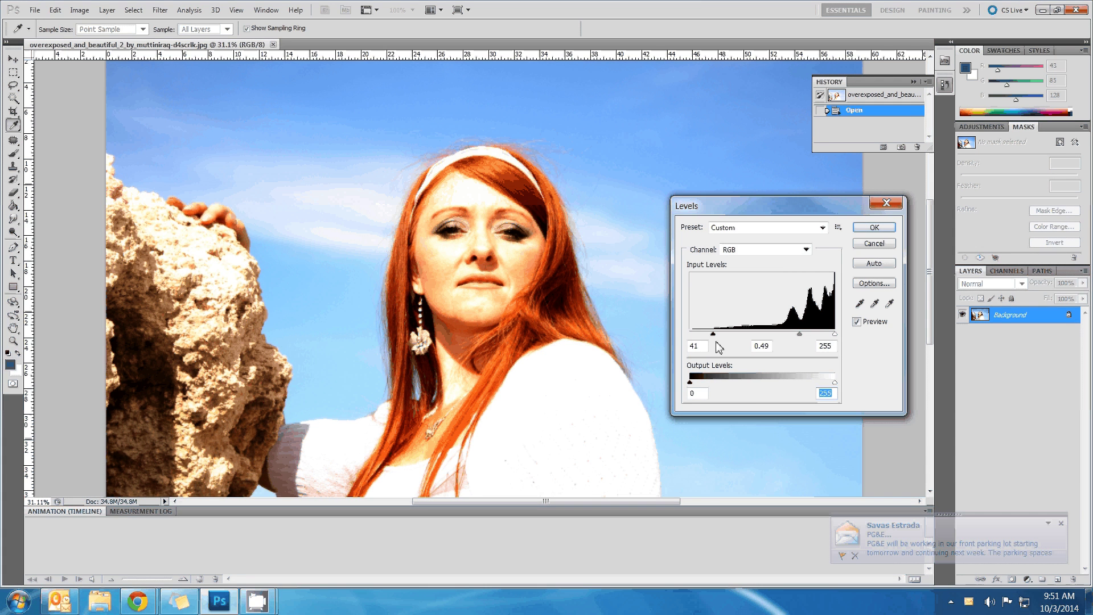
{"action": "left_click_drag", "start_coordinate": [713, 334], "coordinate": [706, 336]}
{"action": "left_click_drag", "start_coordinate": [798, 335], "coordinate": [803, 337]}
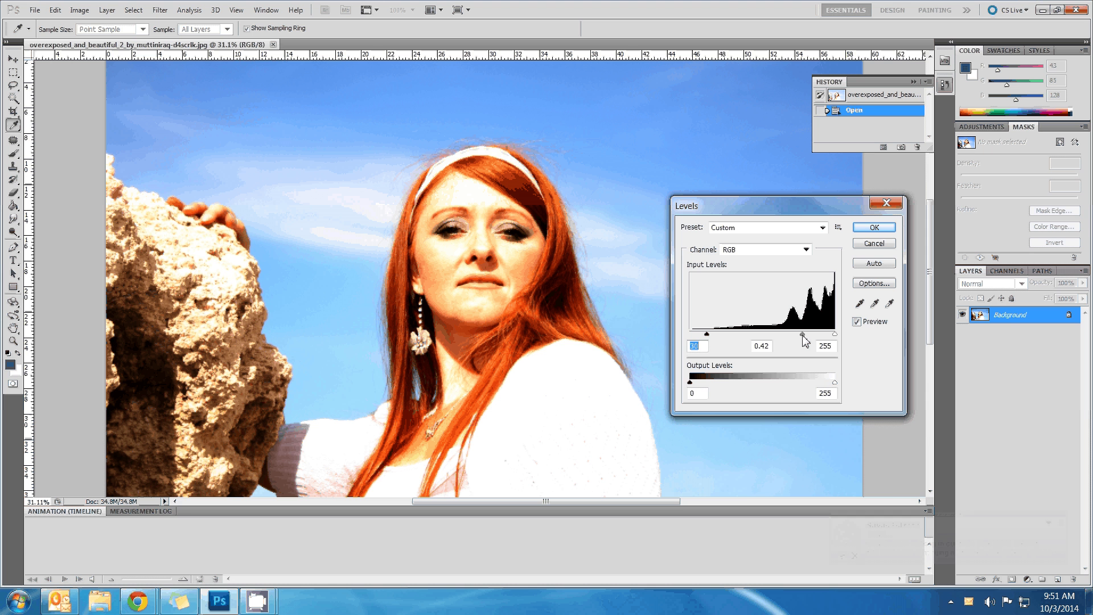
{"action": "left_click", "coordinate": [802, 335]}
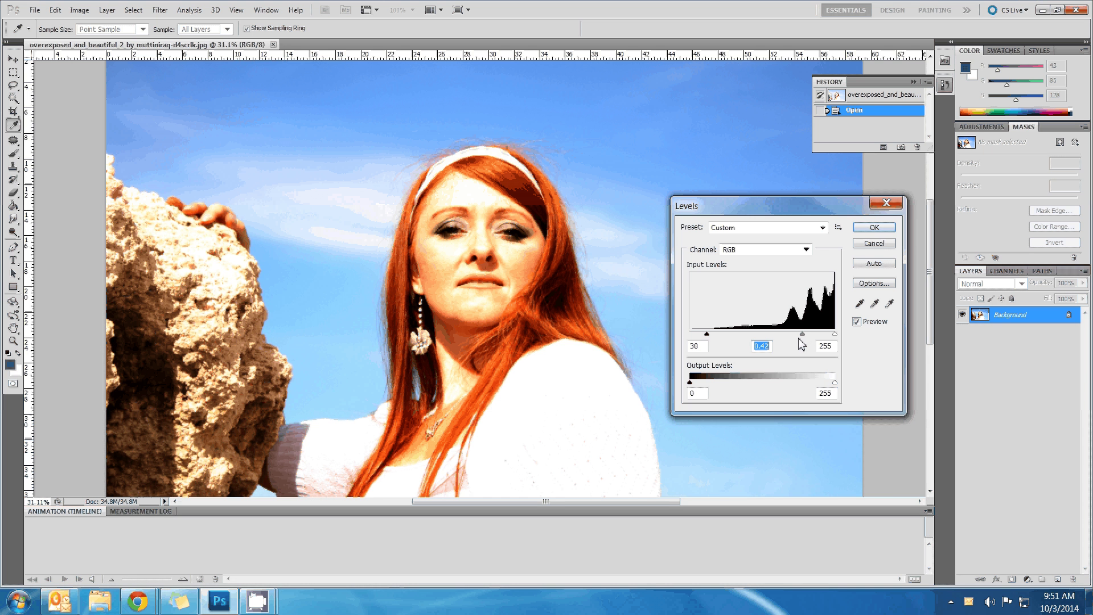
{"action": "left_click_drag", "start_coordinate": [802, 334], "coordinate": [798, 334]}
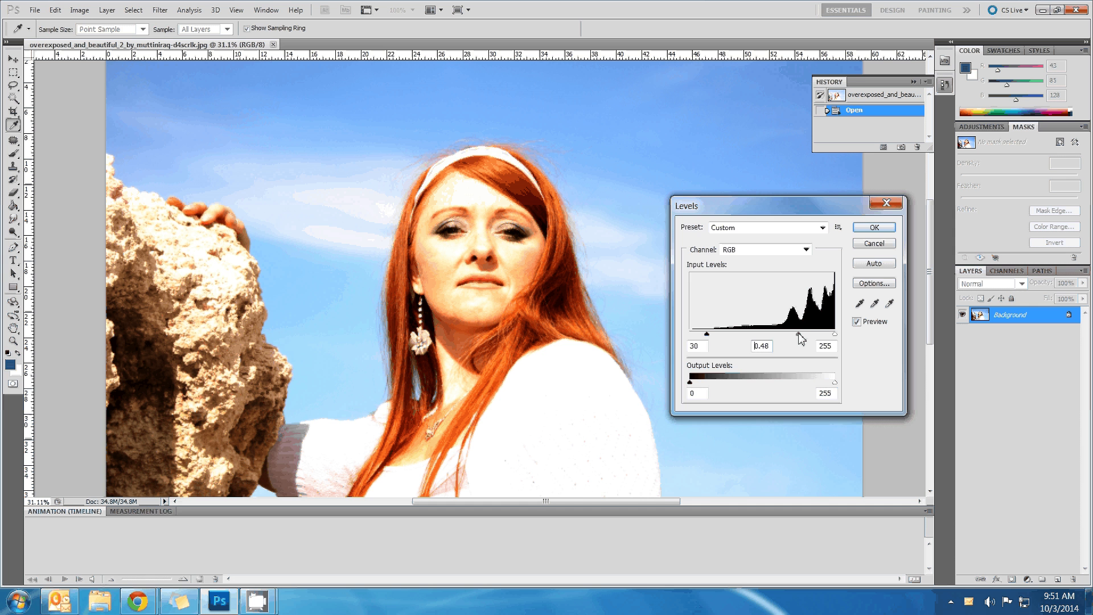
{"action": "left_click", "coordinate": [876, 230]}
{"action": "key", "text": "b"}
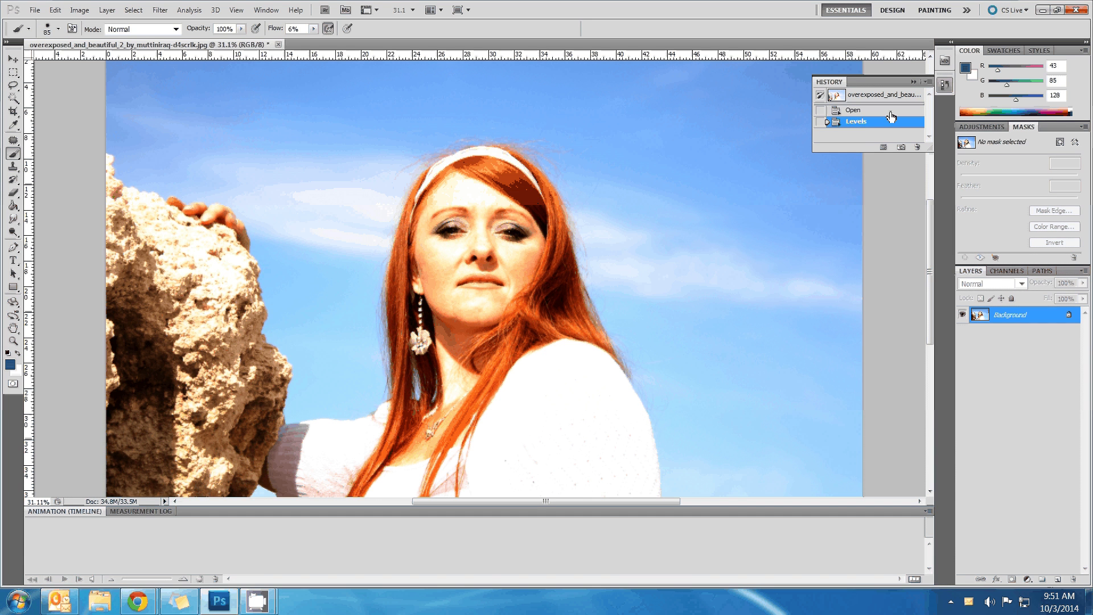
Step: Compare the original overexposed photo with the Levels result using the document history
{"action": "left_click", "coordinate": [860, 110]}
{"action": "left_click", "coordinate": [858, 122]}
{"action": "left_click", "coordinate": [870, 94]}
{"action": "left_click", "coordinate": [854, 123]}
Step: Close the overexposed photo without saving and open underexposed.jpg from the desktop in a maximized window
{"action": "left_click", "coordinate": [278, 45]}
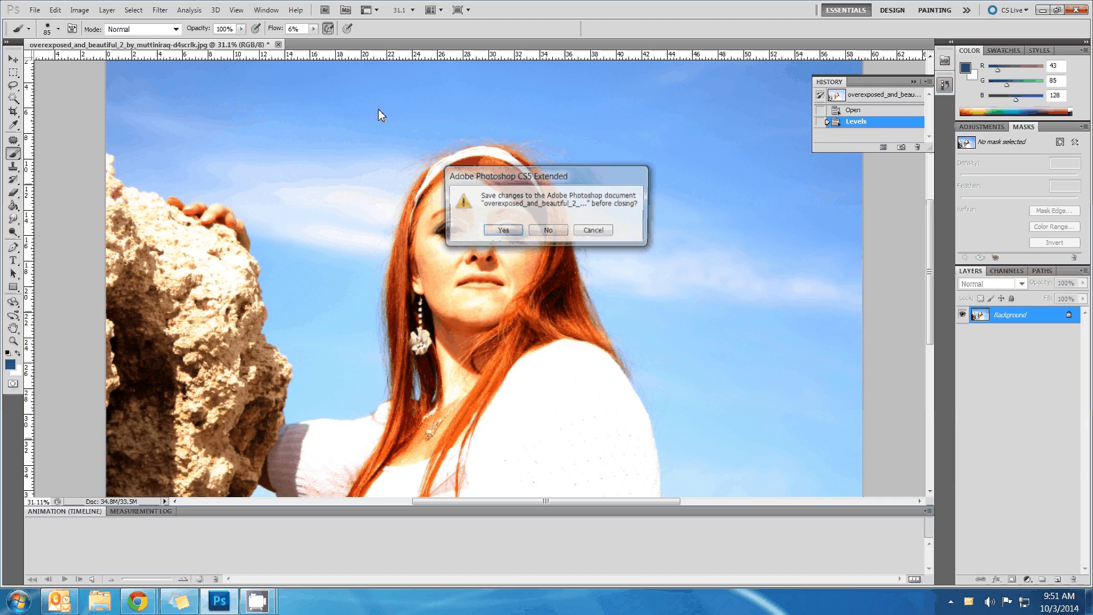
{"action": "key", "text": "n"}
{"action": "left_click_drag", "start_coordinate": [555, 8], "coordinate": [1092, 227]}
{"action": "left_click_drag", "start_coordinate": [296, 321], "coordinate": [820, 55]}
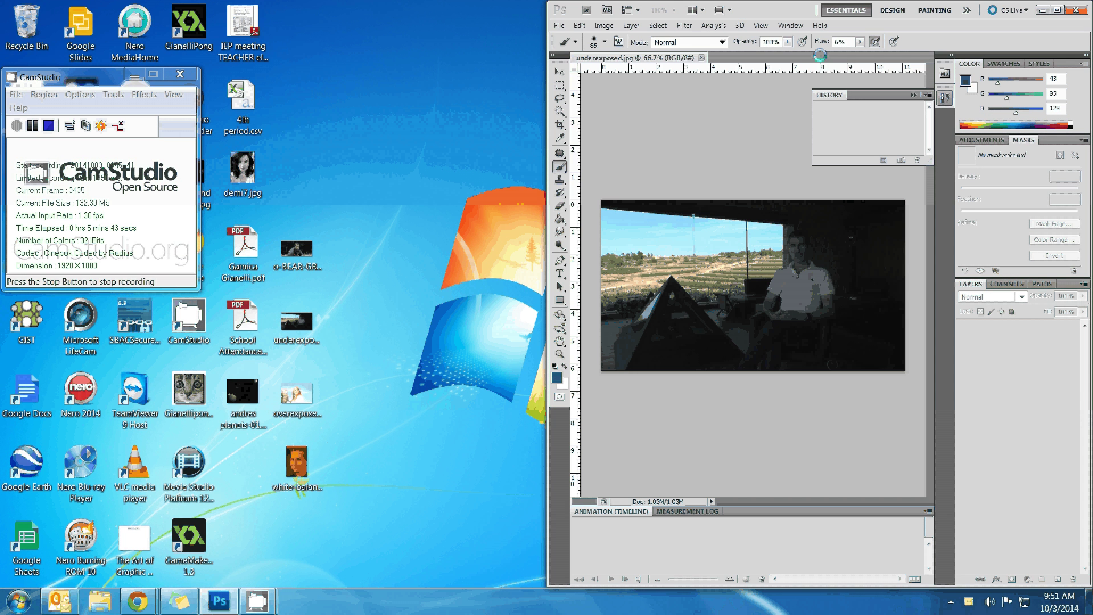
{"action": "key", "text": "super+Up"}
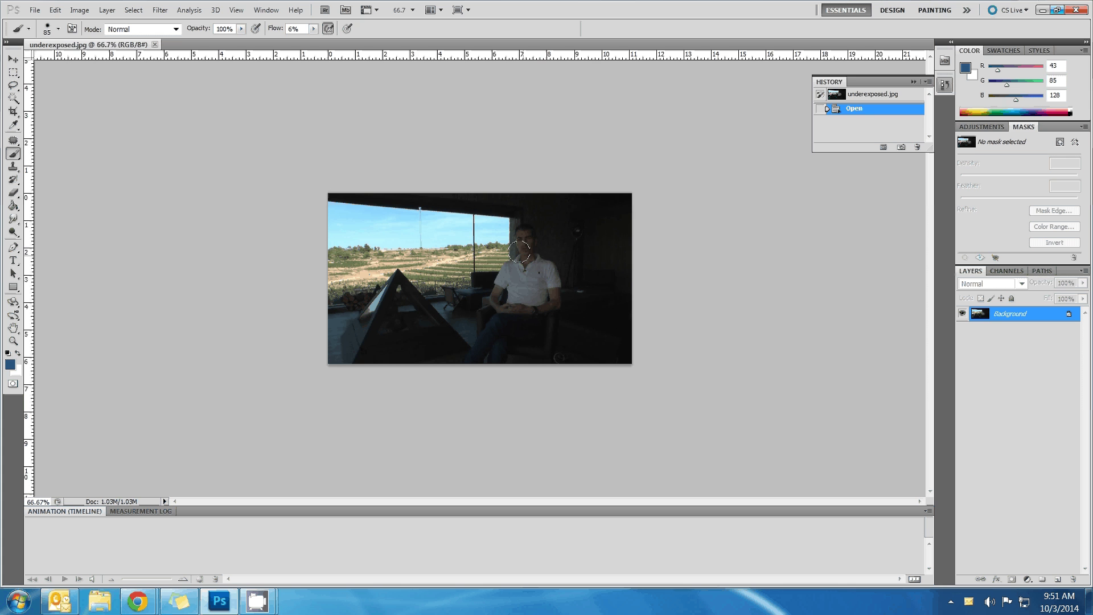
Step: Duplicate the Background layer of underexposed.jpg
{"action": "scroll", "coordinate": [522, 256], "scroll_direction": "up", "scroll_amount": 3}
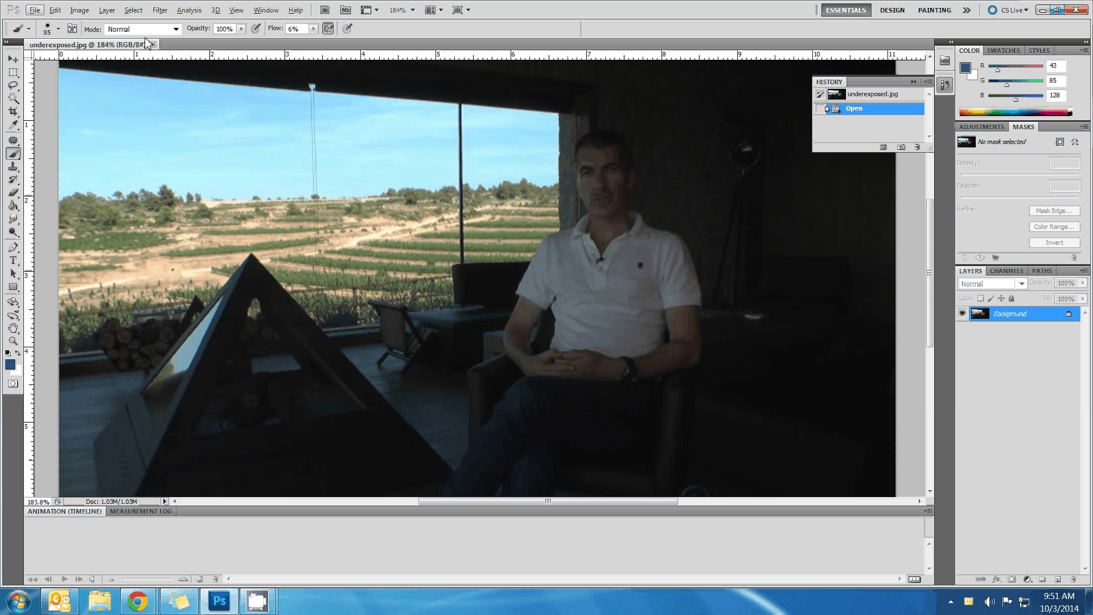
{"action": "left_click", "coordinate": [159, 10]}
{"action": "mouse_move", "coordinate": [81, 12]}
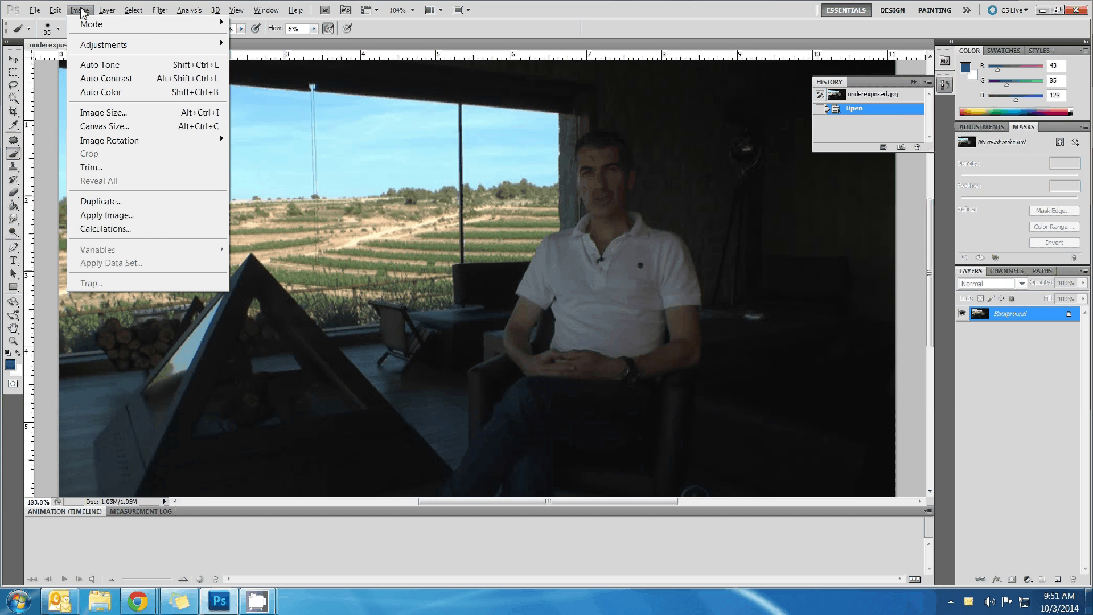
{"action": "left_click", "coordinate": [441, 85]}
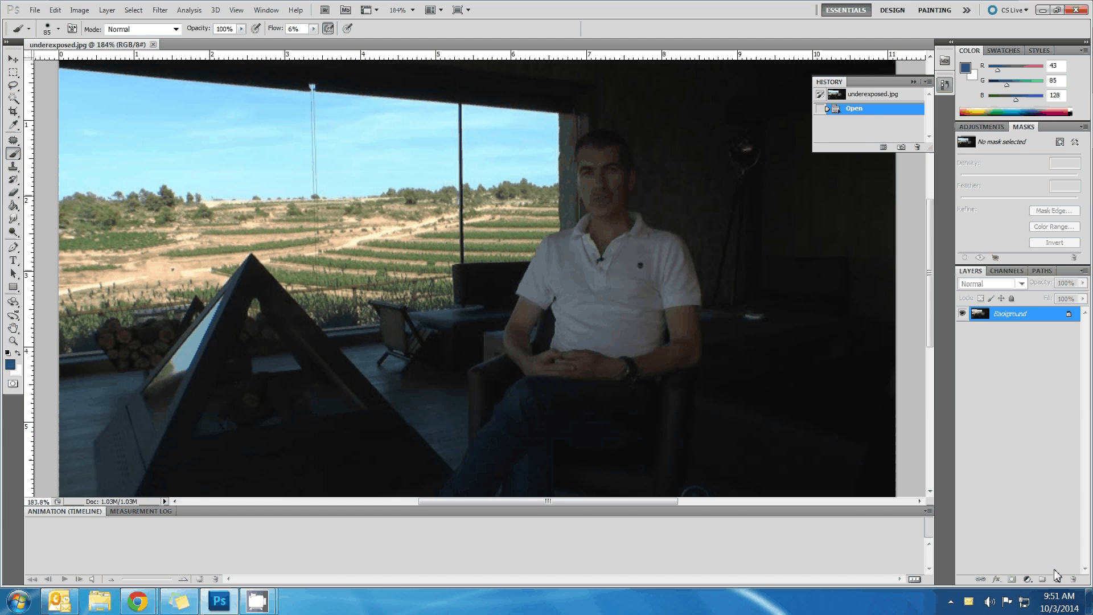
{"action": "left_click_drag", "start_coordinate": [1019, 313], "coordinate": [1058, 579]}
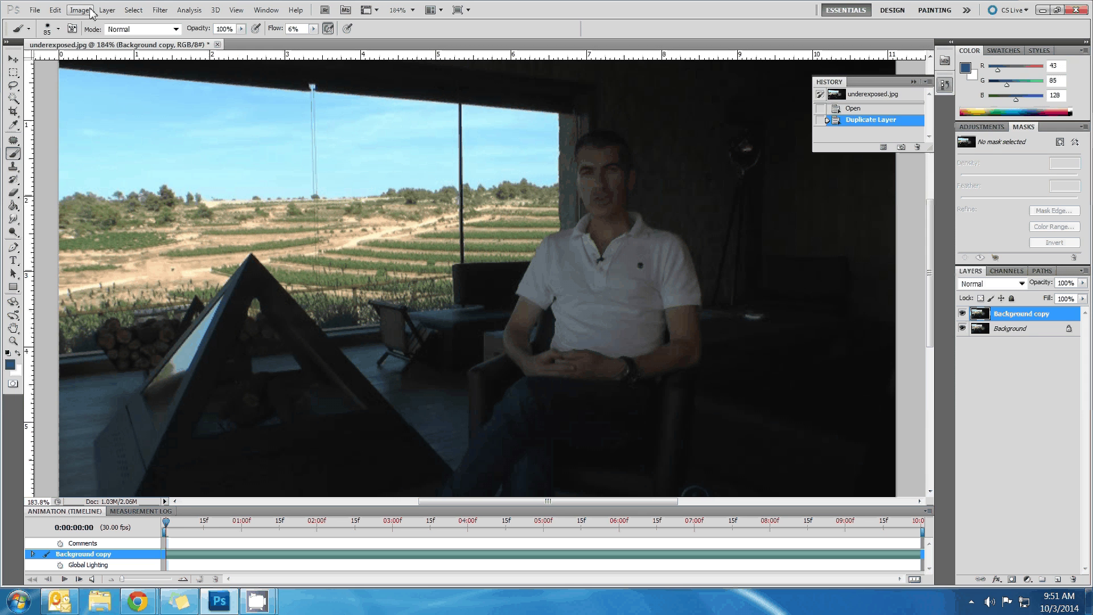
{"action": "key", "text": "ctrl+a"}
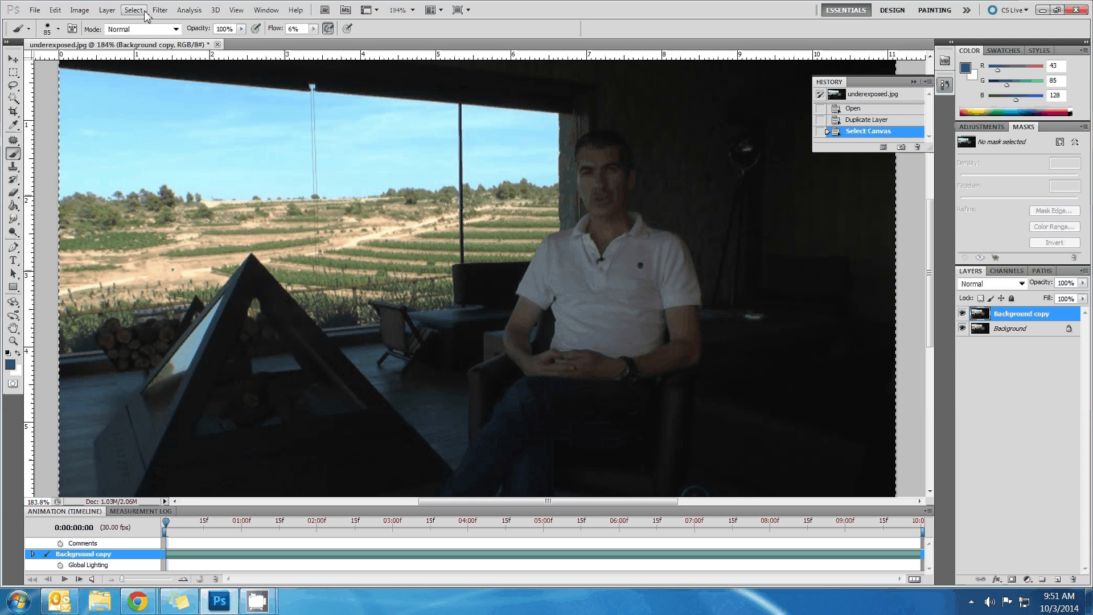
{"action": "left_click", "coordinate": [133, 9]}
{"action": "left_click", "coordinate": [137, 35]}
Step: Start a Curves adjustment on the Background copy layer and slightly raise the RGB curve's black point input
{"action": "left_click", "coordinate": [55, 9]}
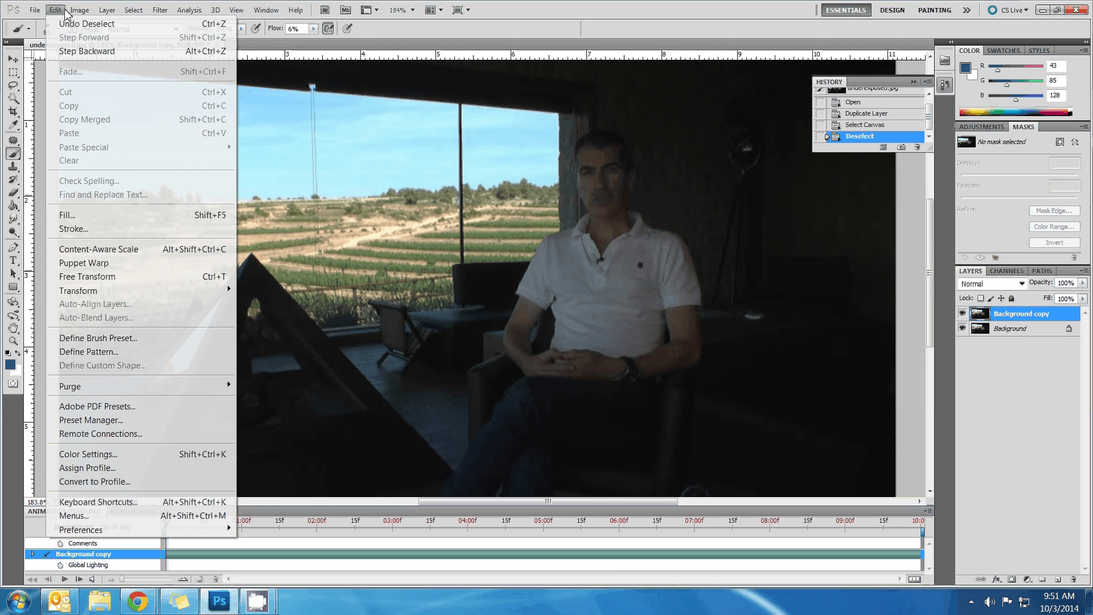
{"action": "mouse_move", "coordinate": [80, 9]}
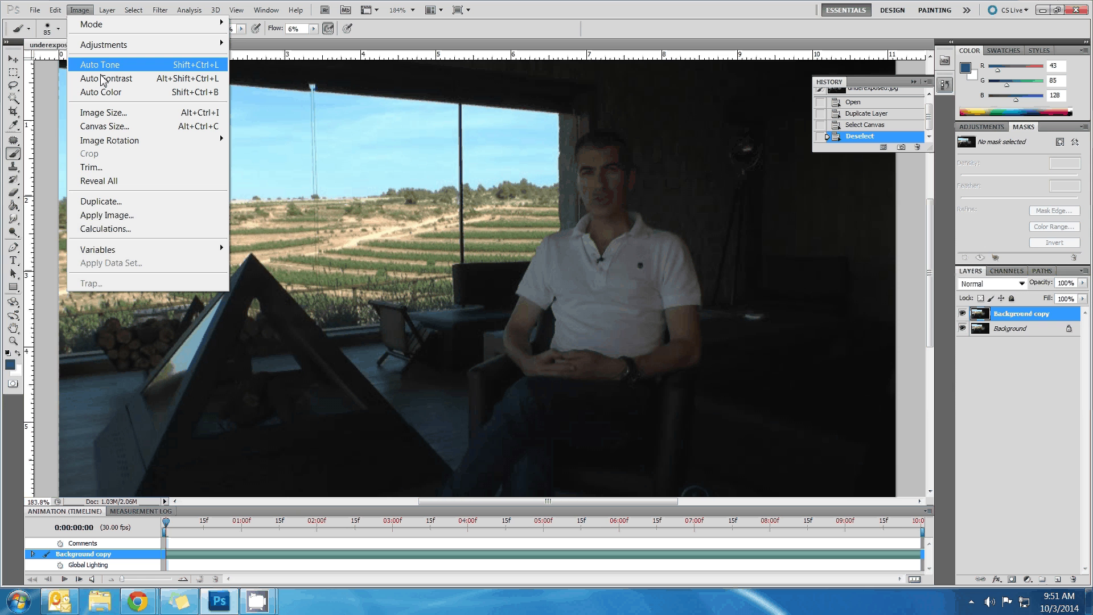
{"action": "mouse_move", "coordinate": [111, 52]}
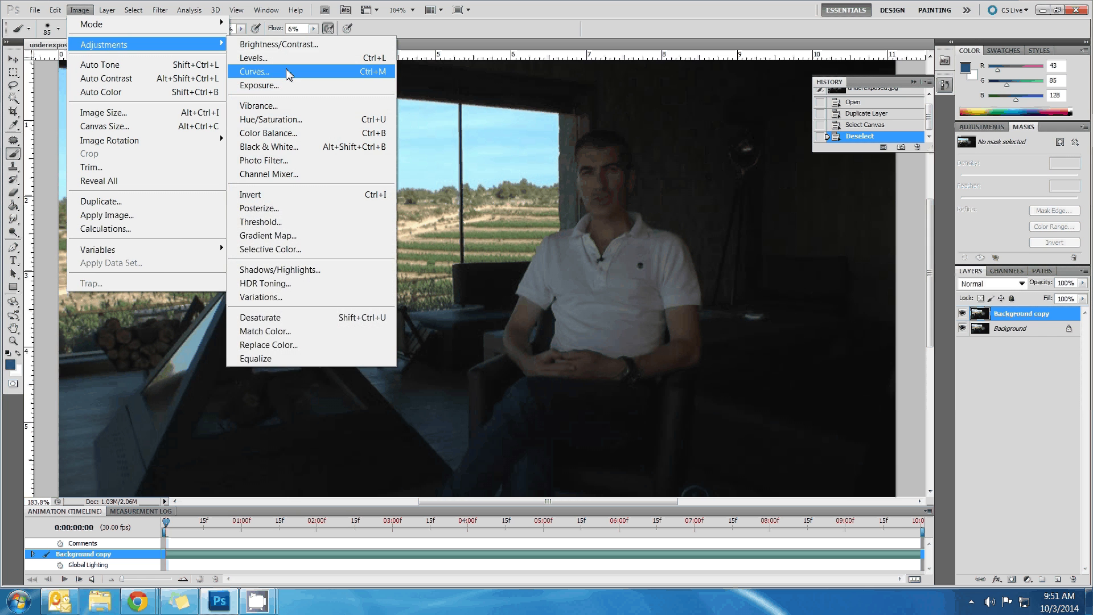
{"action": "left_click", "coordinate": [254, 71]}
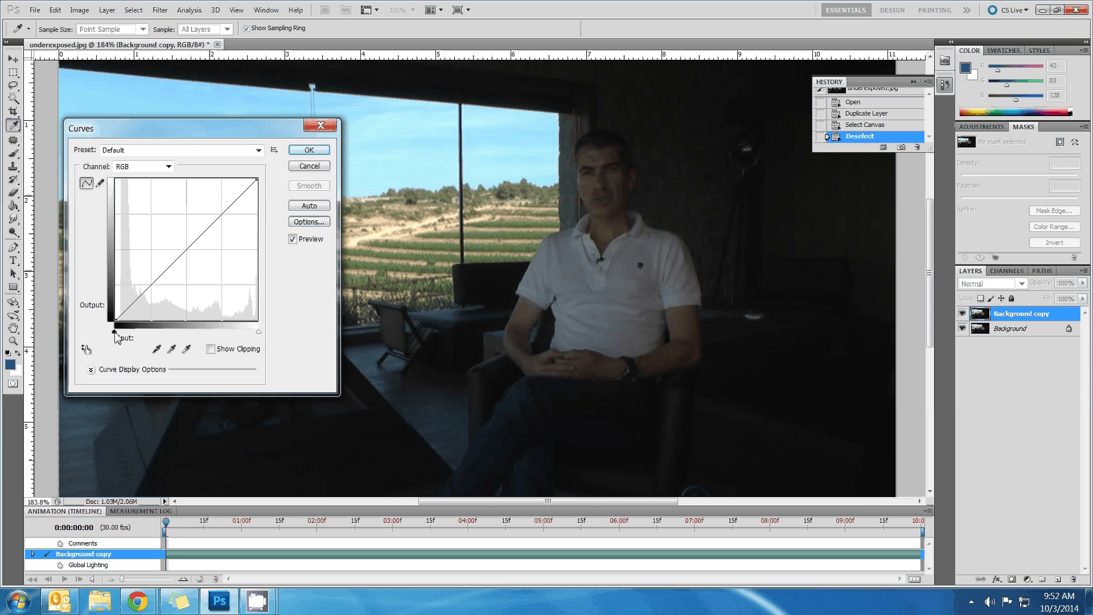
{"action": "left_click_drag", "start_coordinate": [116, 335], "coordinate": [118, 337]}
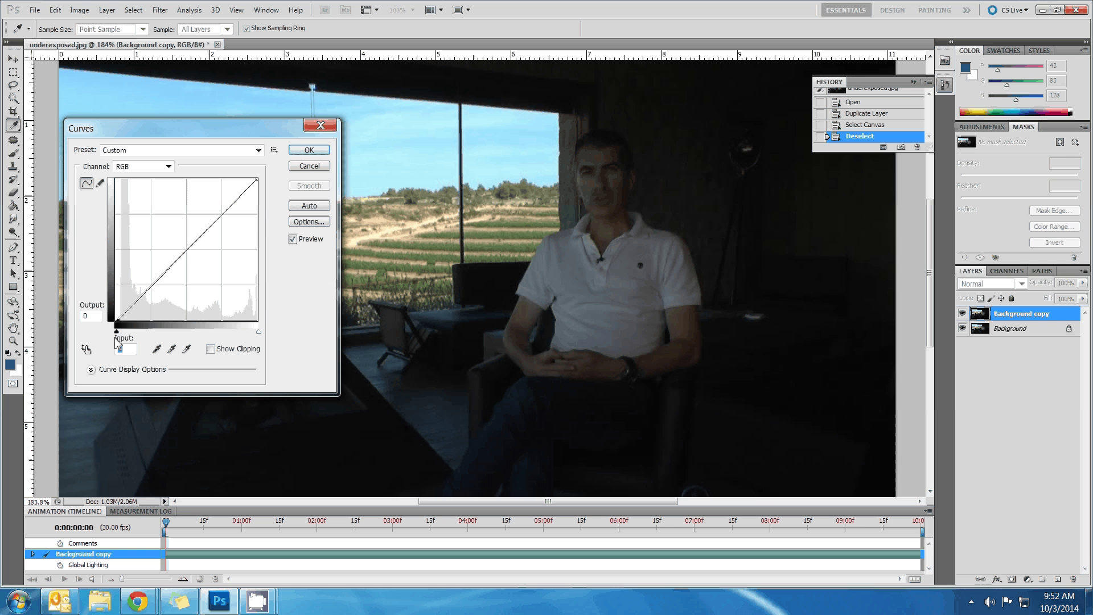
{"action": "left_click_drag", "start_coordinate": [115, 338], "coordinate": [118, 340]}
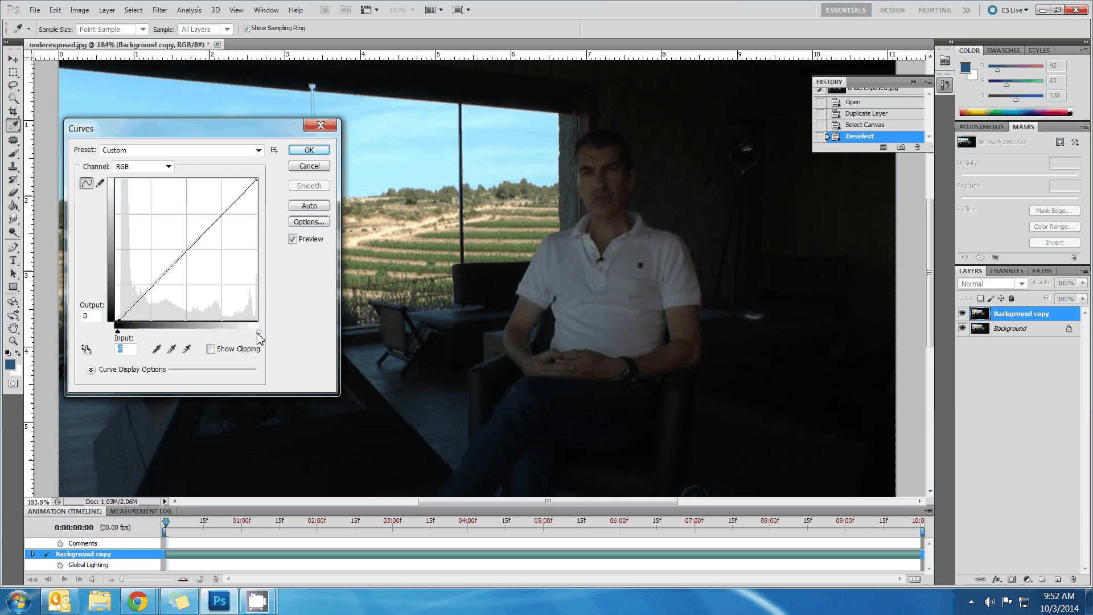
Step: Brighten the RGB curve with the white point at input 121 and a point at input 48, output 133, and apply it
{"action": "left_click_drag", "start_coordinate": [258, 335], "coordinate": [183, 338]}
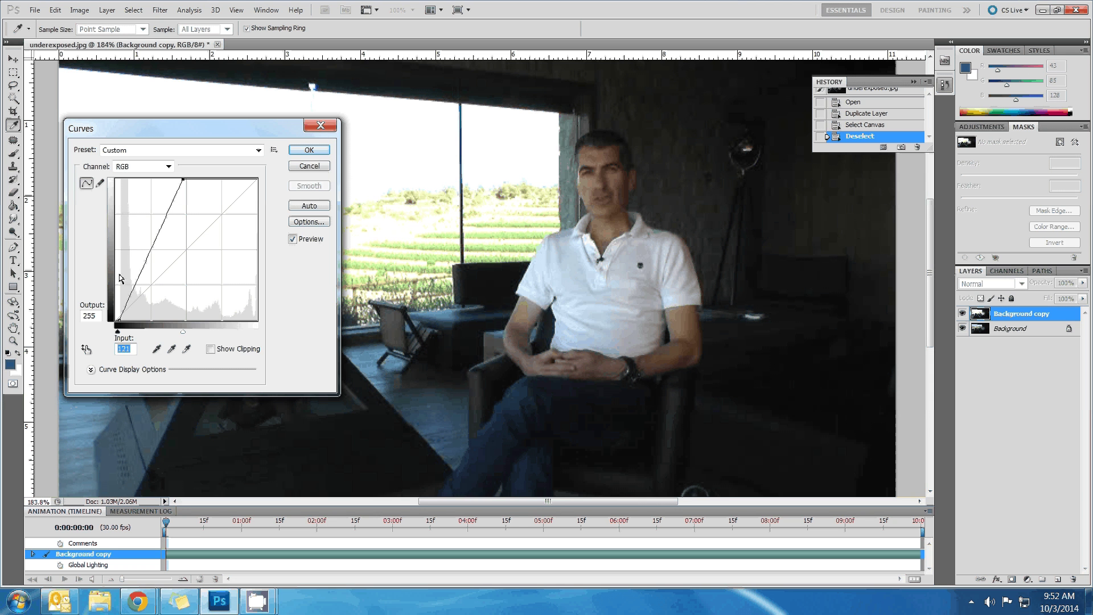
{"action": "left_click", "coordinate": [143, 257]}
{"action": "left_click_drag", "start_coordinate": [143, 256], "coordinate": [143, 247]}
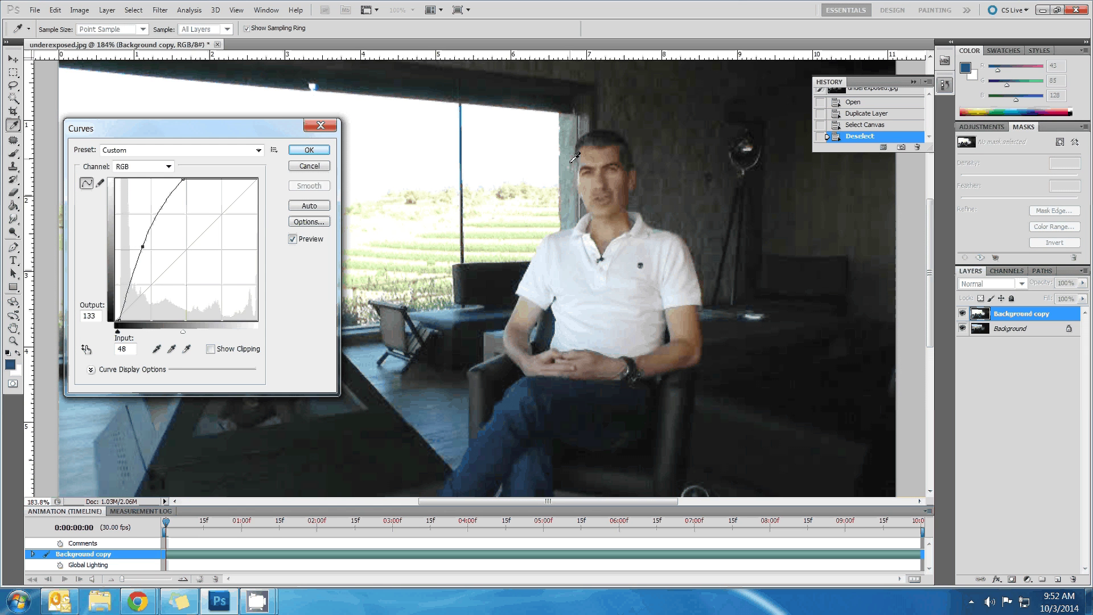
{"action": "left_click", "coordinate": [168, 166]}
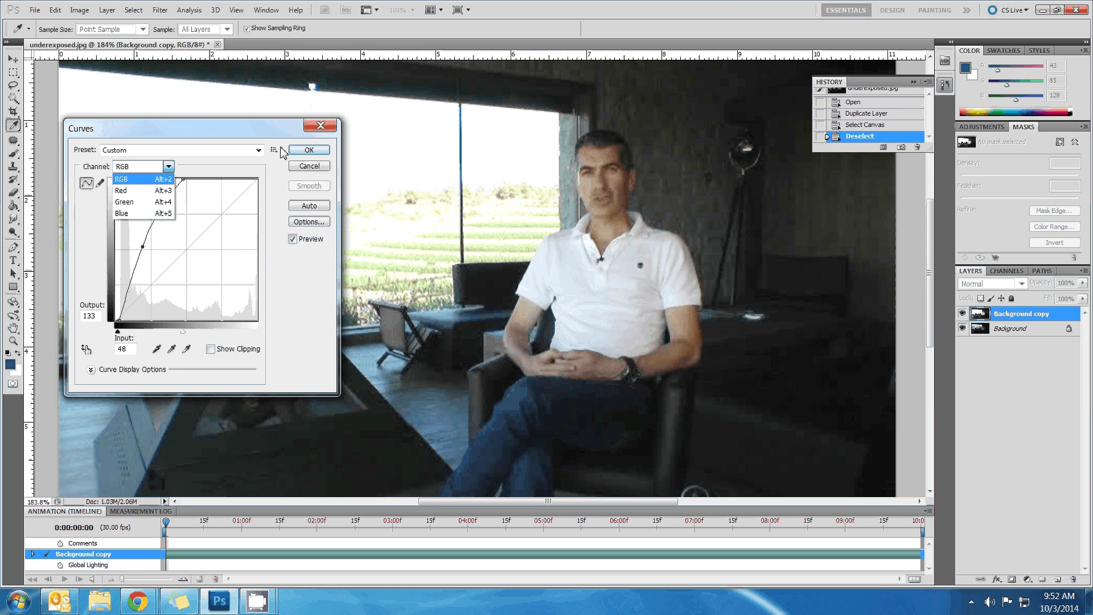
{"action": "left_click", "coordinate": [302, 154]}
{"action": "left_click", "coordinate": [308, 150]}
Step: Brush a faint dab of the blue foreground color over the man's hair on the Background copy layer at 6% flow
{"action": "key", "text": "b"}
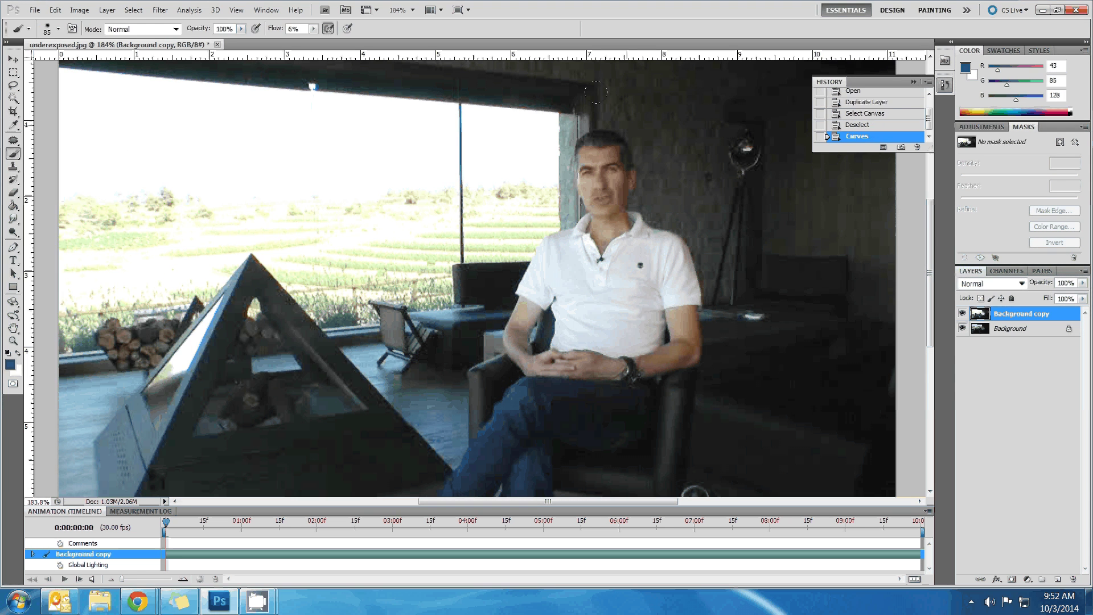
{"action": "scroll", "coordinate": [562, 137], "scroll_direction": "up", "scroll_amount": 5}
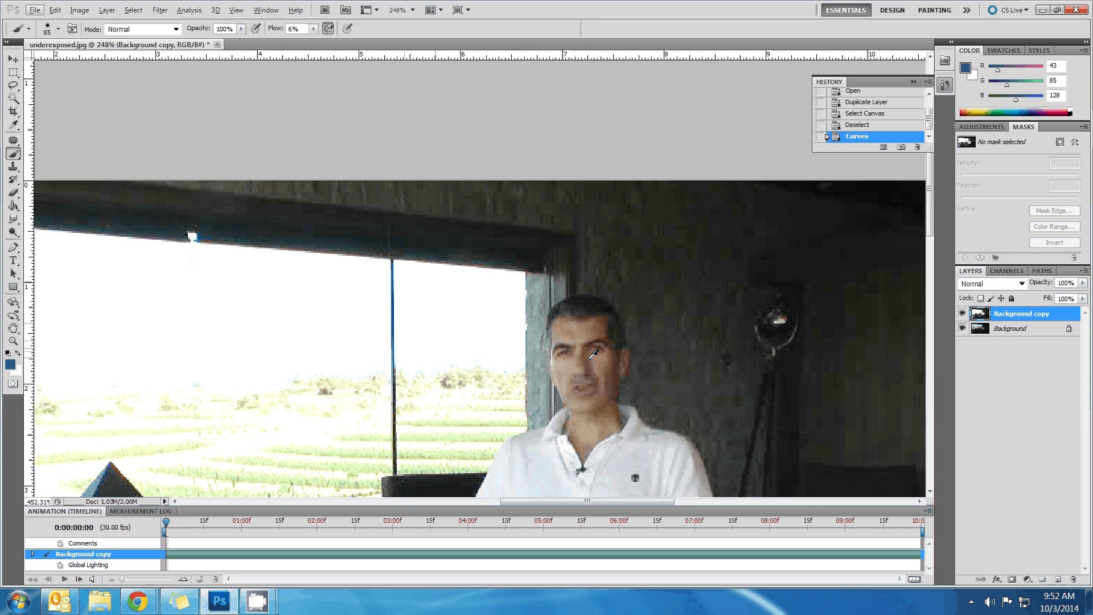
{"action": "scroll", "coordinate": [475, 280], "scroll_direction": "down", "scroll_amount": 2}
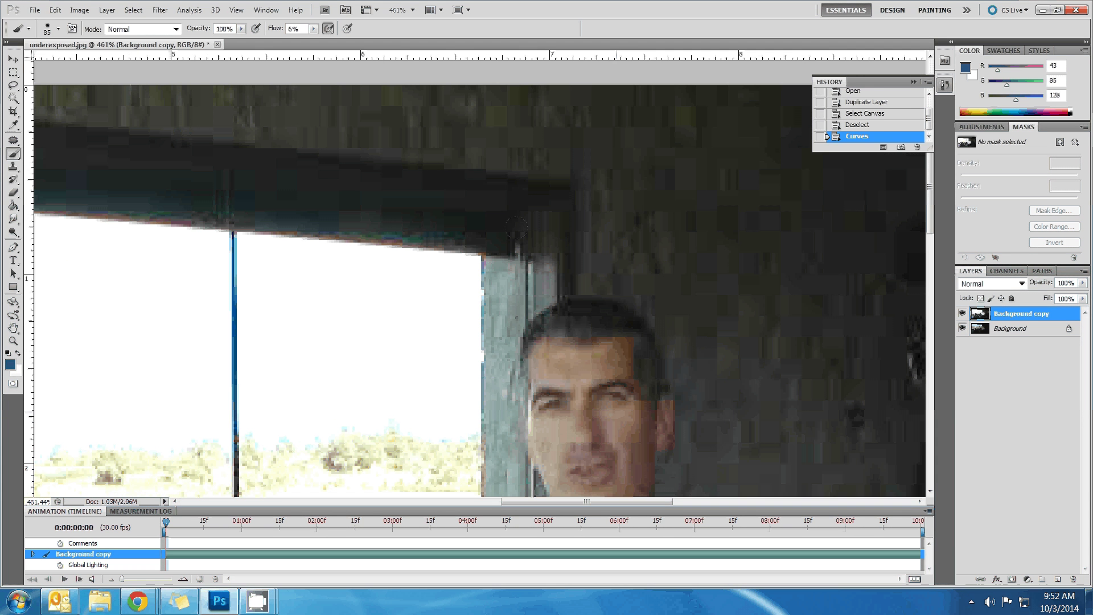
{"action": "left_click", "coordinate": [631, 337]}
{"action": "left_click_drag", "start_coordinate": [622, 309], "coordinate": [593, 154]}
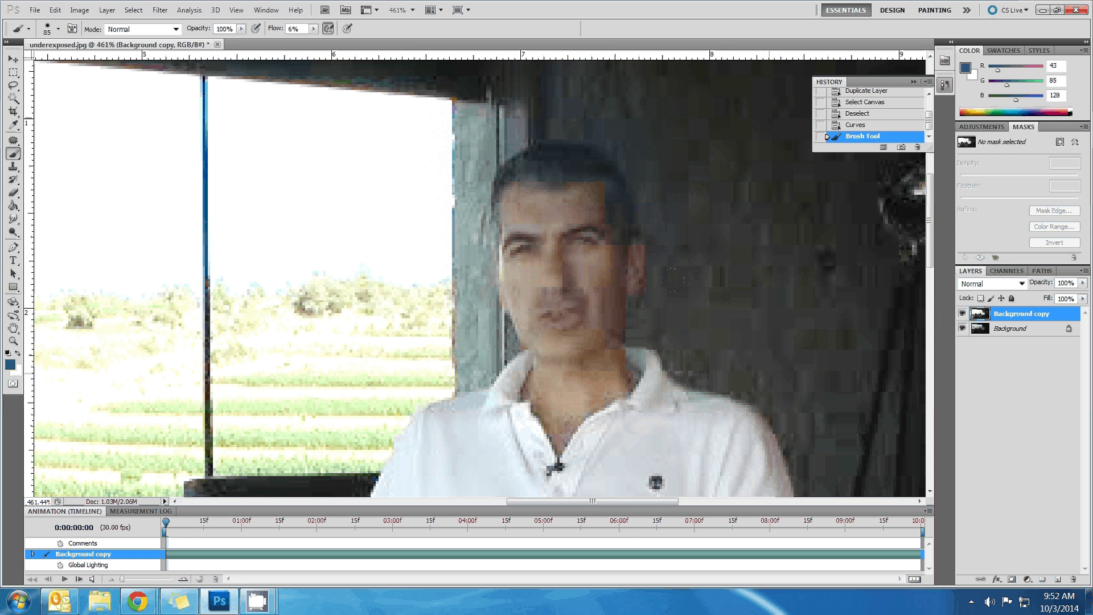
Step: Examine the whole brightened photo and compare it with the original by toggling the Background copy layer's visibility
{"action": "scroll", "coordinate": [720, 359], "scroll_direction": "down", "scroll_amount": 1}
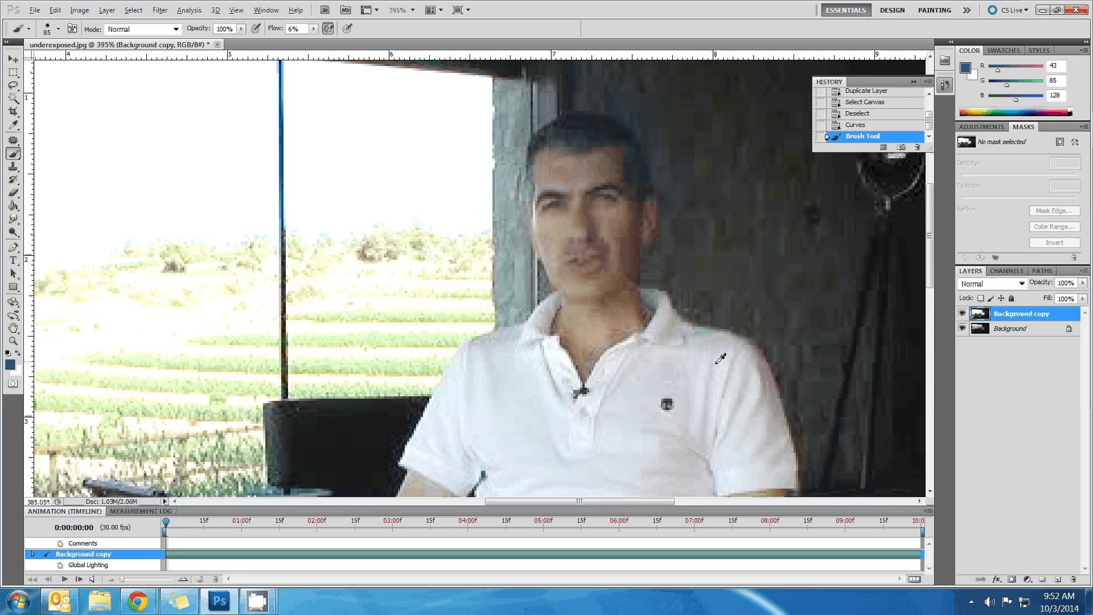
{"action": "scroll", "coordinate": [720, 359], "scroll_direction": "down", "scroll_amount": 2}
{"action": "scroll", "coordinate": [296, 451], "scroll_direction": "down", "scroll_amount": 1}
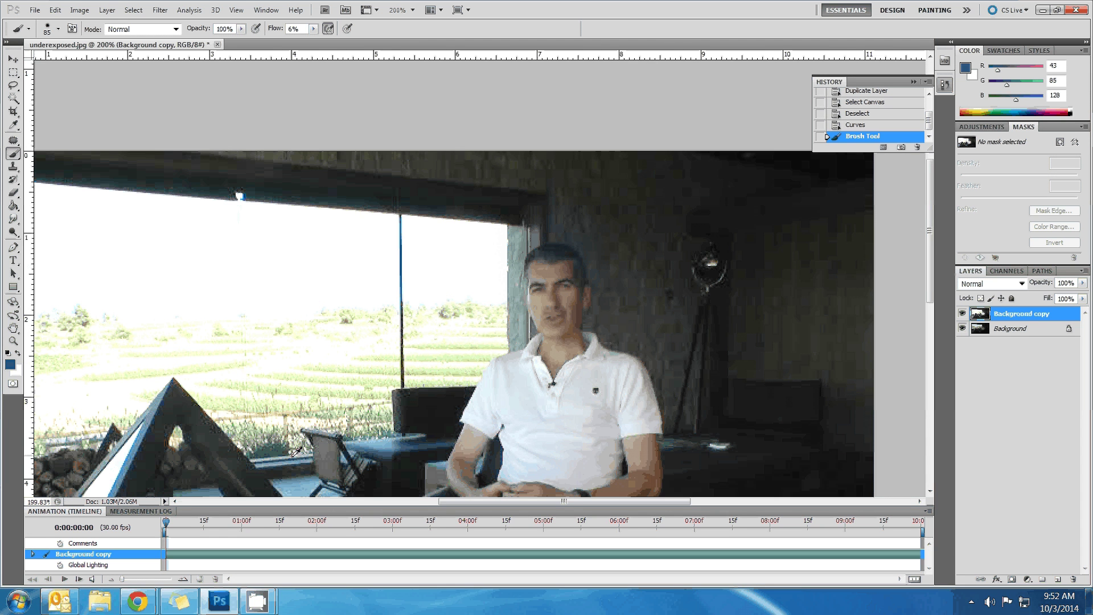
{"action": "left_click_drag", "start_coordinate": [332, 412], "coordinate": [407, 302]}
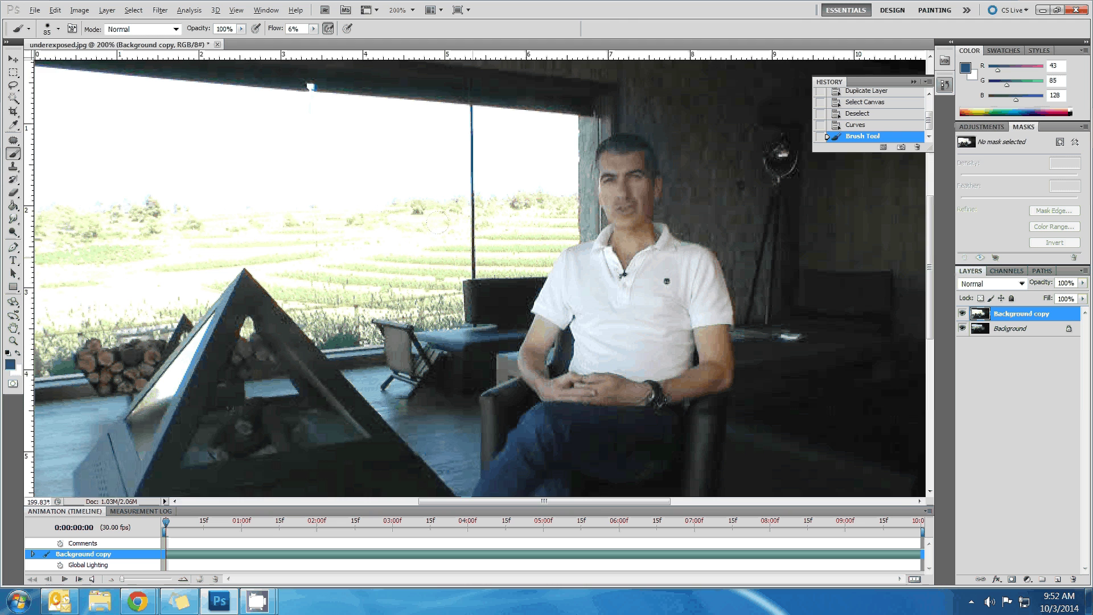
{"action": "scroll", "coordinate": [438, 222], "scroll_direction": "down", "scroll_amount": 1}
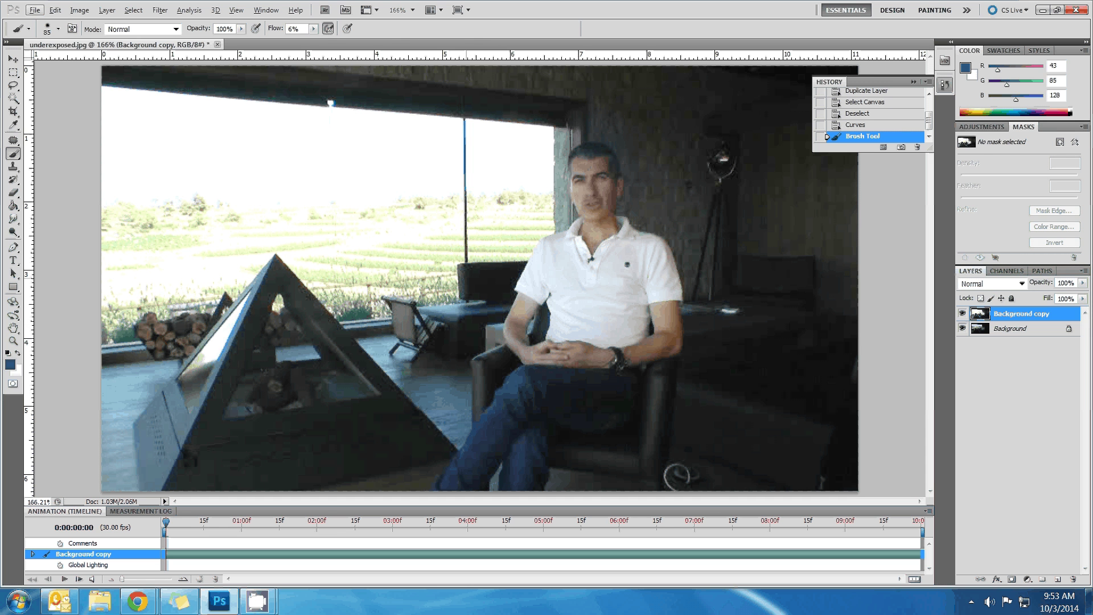
{"action": "left_click", "coordinate": [962, 314]}
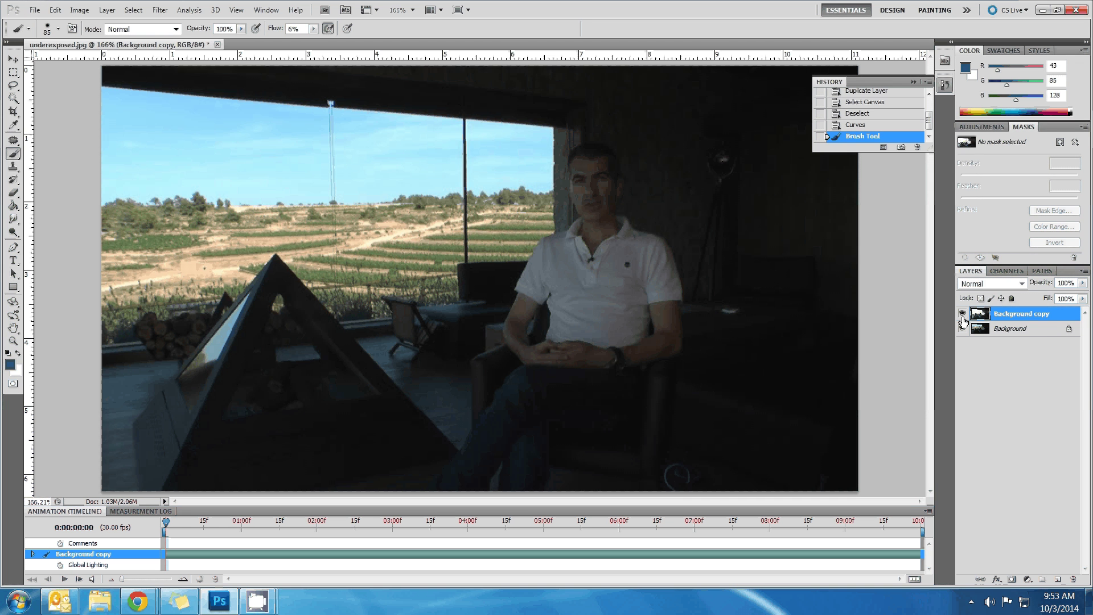
{"action": "left_click", "coordinate": [963, 317]}
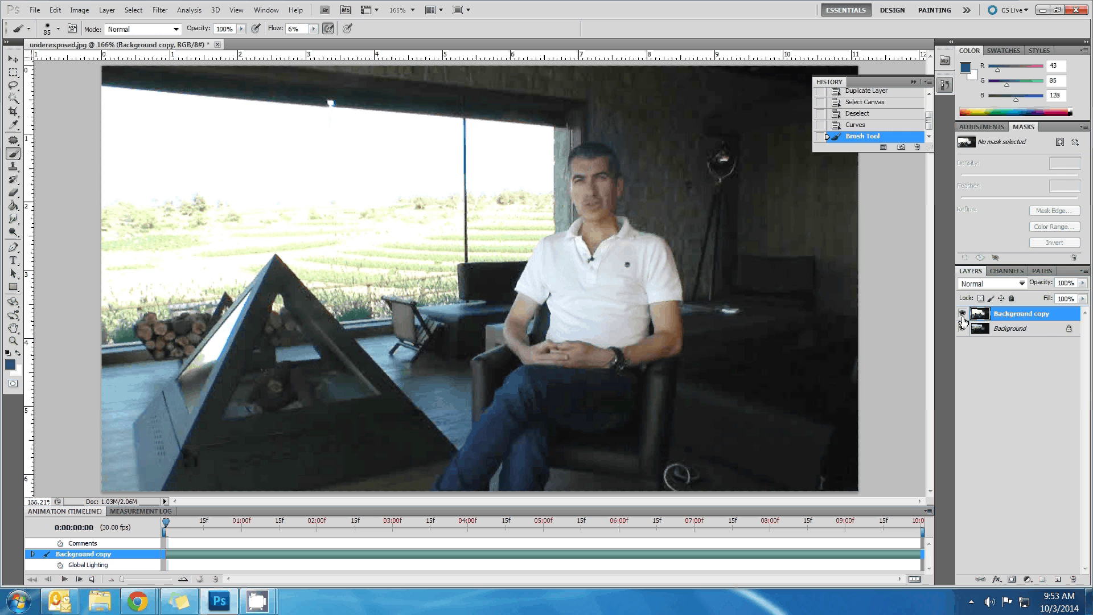
Step: Hide the Background copy layer, duplicate the Background layer and move the new duplicate above Background copy
{"action": "left_click", "coordinate": [962, 315]}
{"action": "left_click", "coordinate": [1018, 328]}
{"action": "left_click_drag", "start_coordinate": [1050, 450], "coordinate": [1057, 579]}
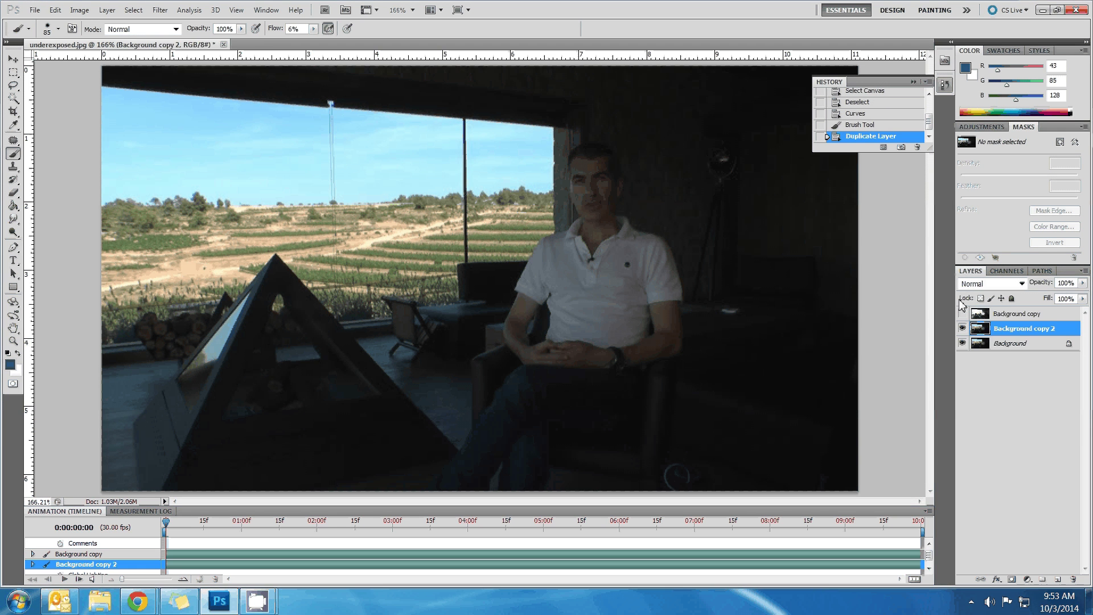
{"action": "left_click", "coordinate": [962, 313]}
{"action": "left_click", "coordinate": [962, 313]}
{"action": "mouse_move", "coordinate": [980, 314]}
{"action": "left_mouse_down"}
{"action": "mouse_move", "coordinate": [991, 360]}
{"action": "mouse_move", "coordinate": [988, 321]}
{"action": "left_mouse_up"}
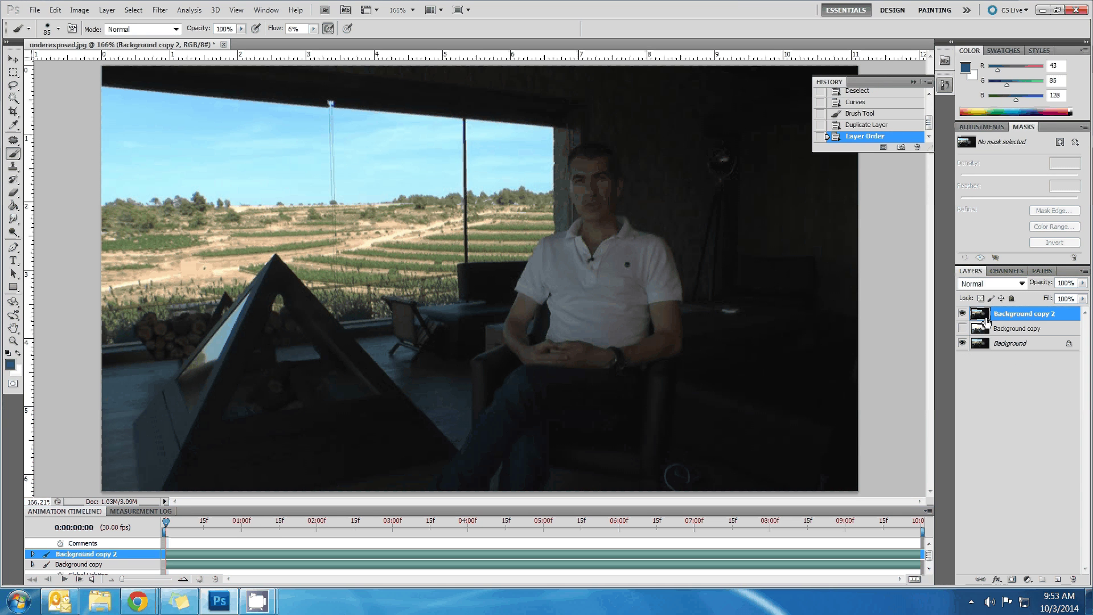
Step: Duplicate the Background copy 2 layer, try the Lighten, Overlay and Screen blending modes on the duplicate, and delete it
{"action": "left_click_drag", "start_coordinate": [1013, 314], "coordinate": [1064, 580]}
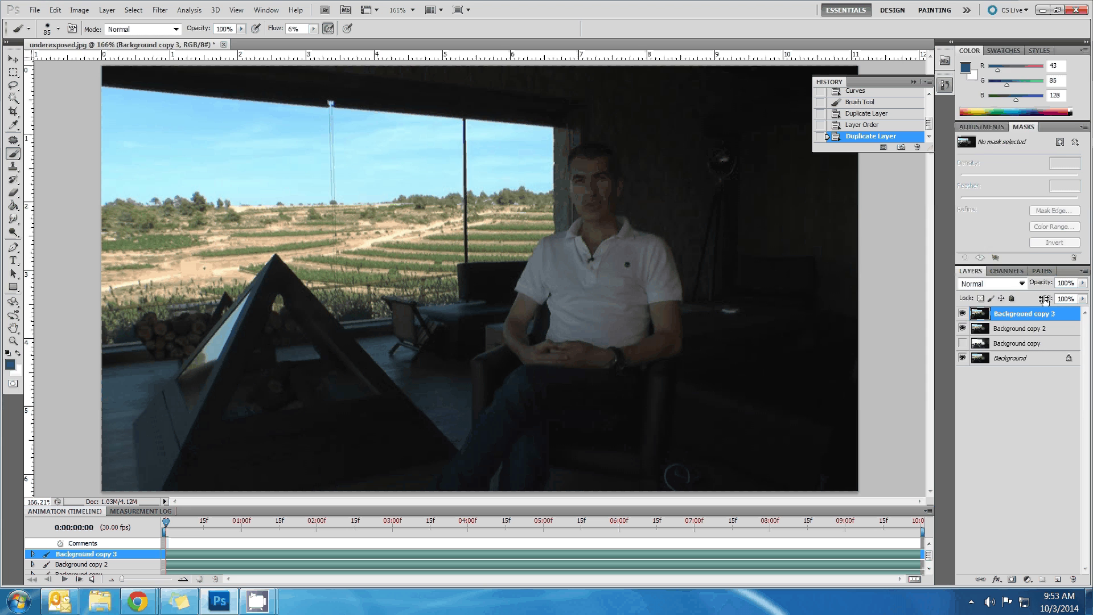
{"action": "left_click", "coordinate": [1021, 283]}
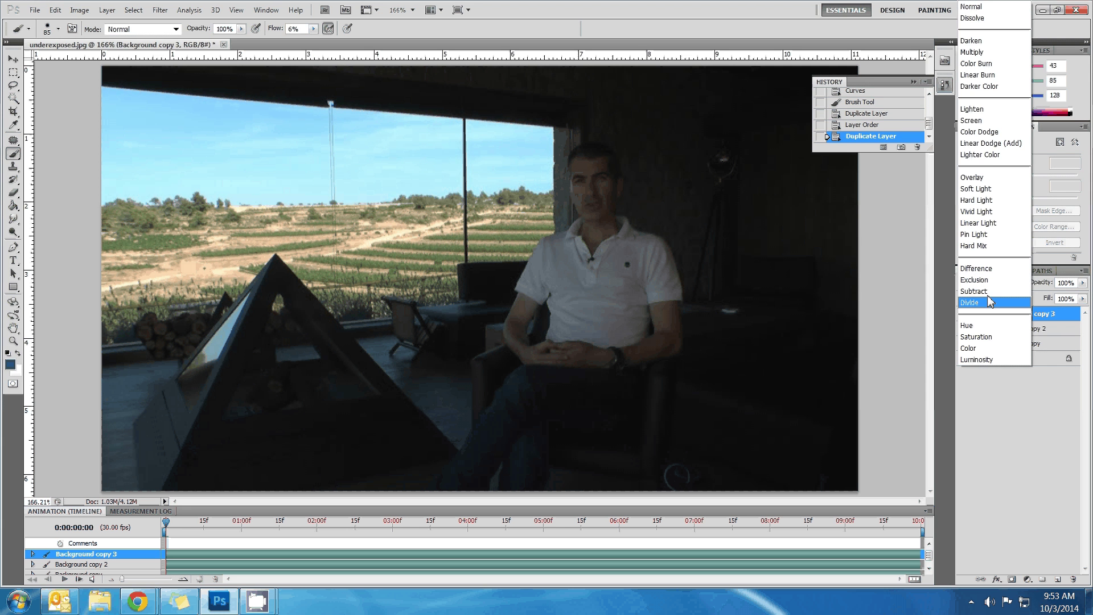
{"action": "left_click", "coordinate": [997, 110]}
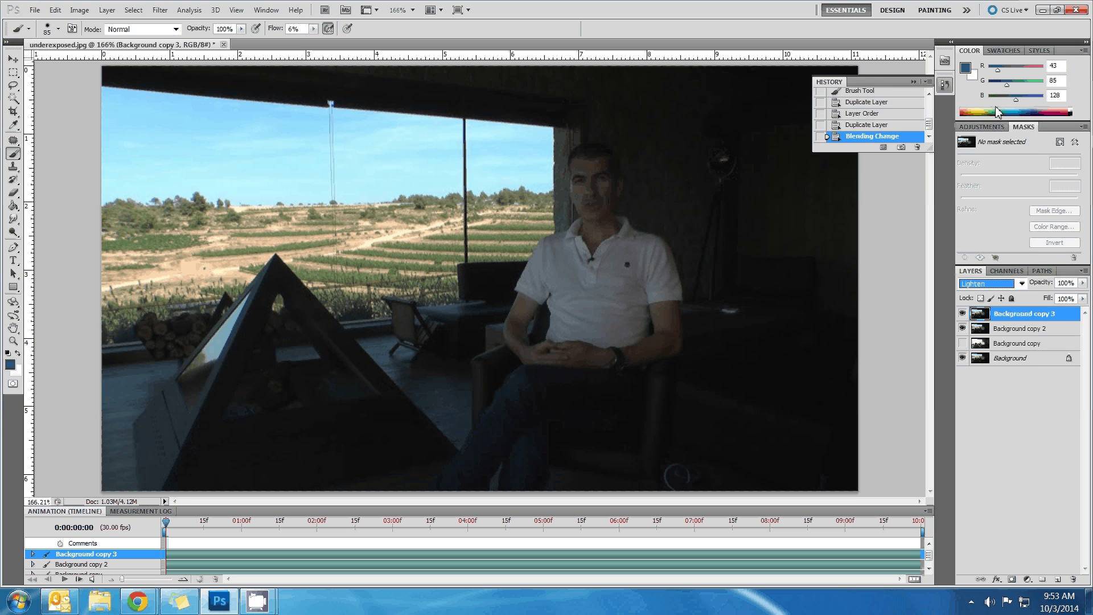
{"action": "left_click", "coordinate": [1022, 284]}
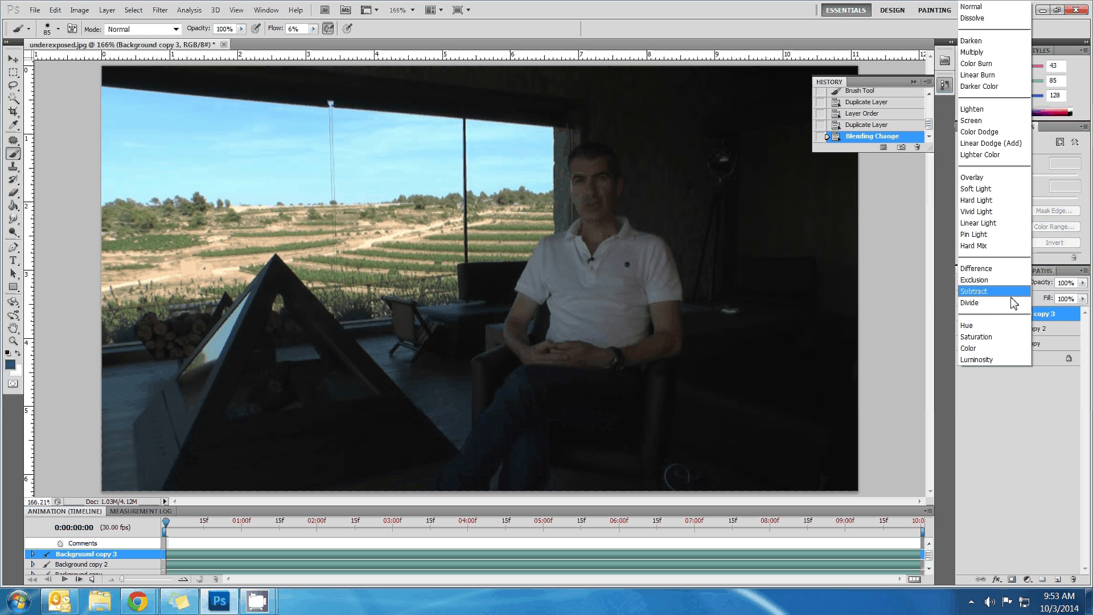
{"action": "left_click", "coordinate": [992, 180]}
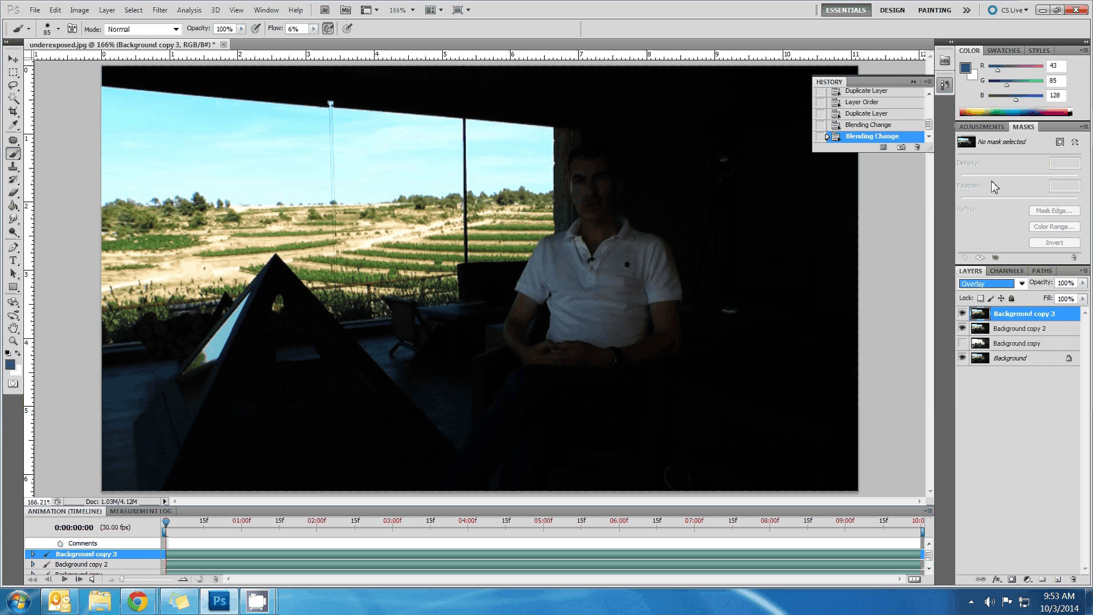
{"action": "left_click", "coordinate": [1021, 283]}
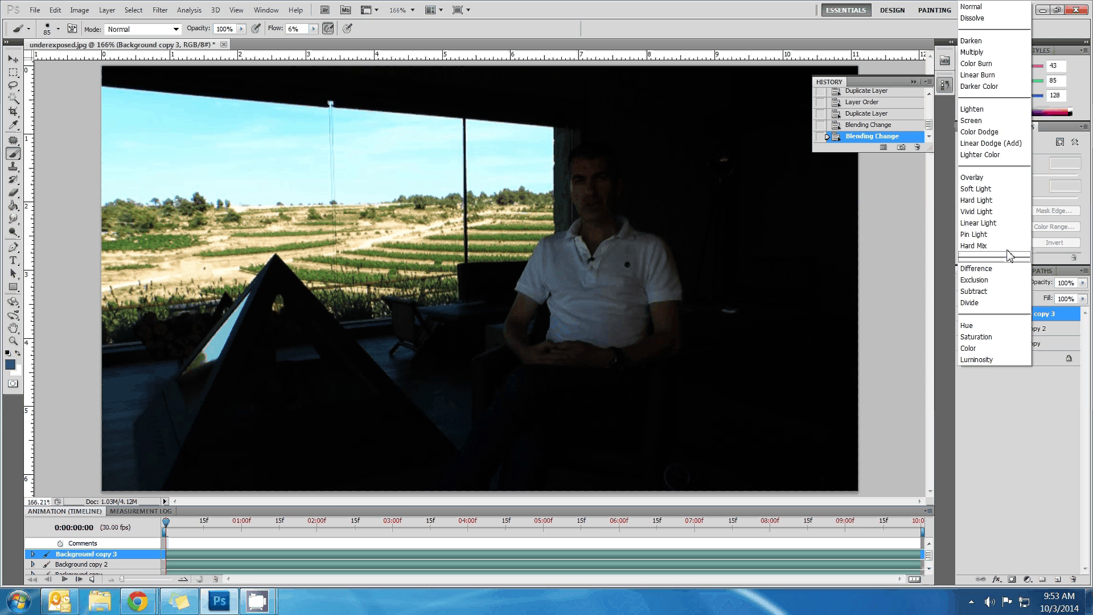
{"action": "left_click", "coordinate": [994, 120]}
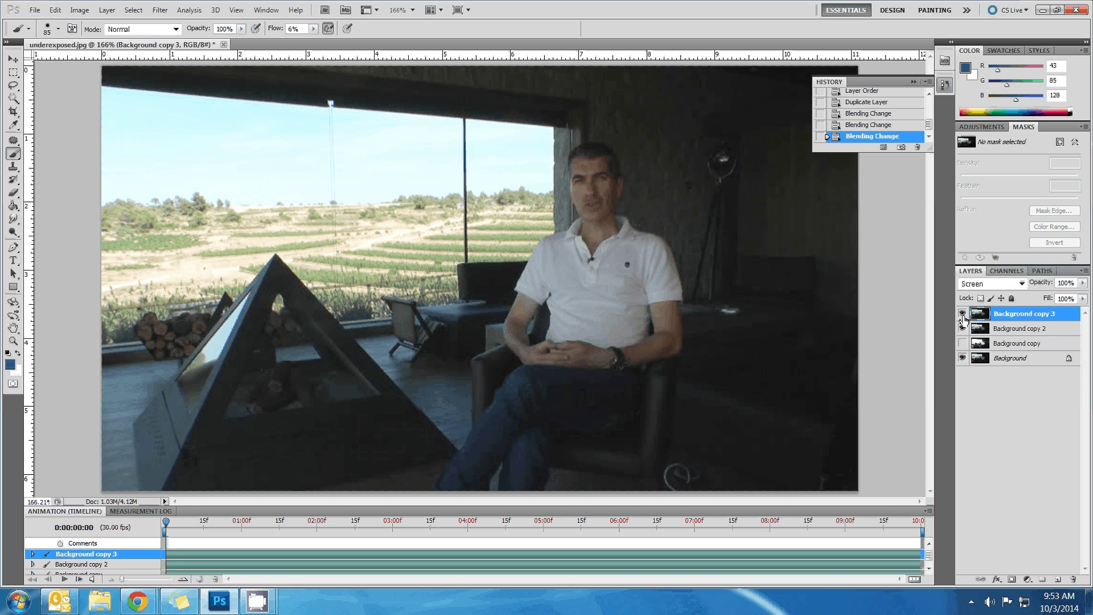
{"action": "left_click", "coordinate": [961, 313]}
{"action": "left_click_drag", "start_coordinate": [1007, 314], "coordinate": [1069, 534]}
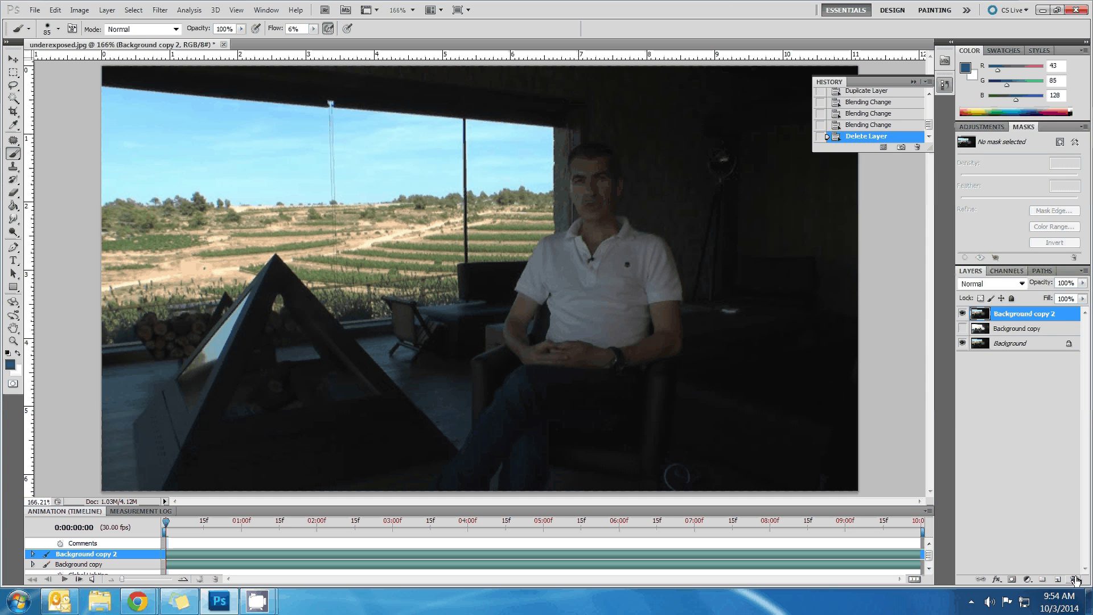
Step: Draw a rough Polygonal Lasso selection across the sky and hills in the window
{"action": "left_click", "coordinate": [14, 86]}
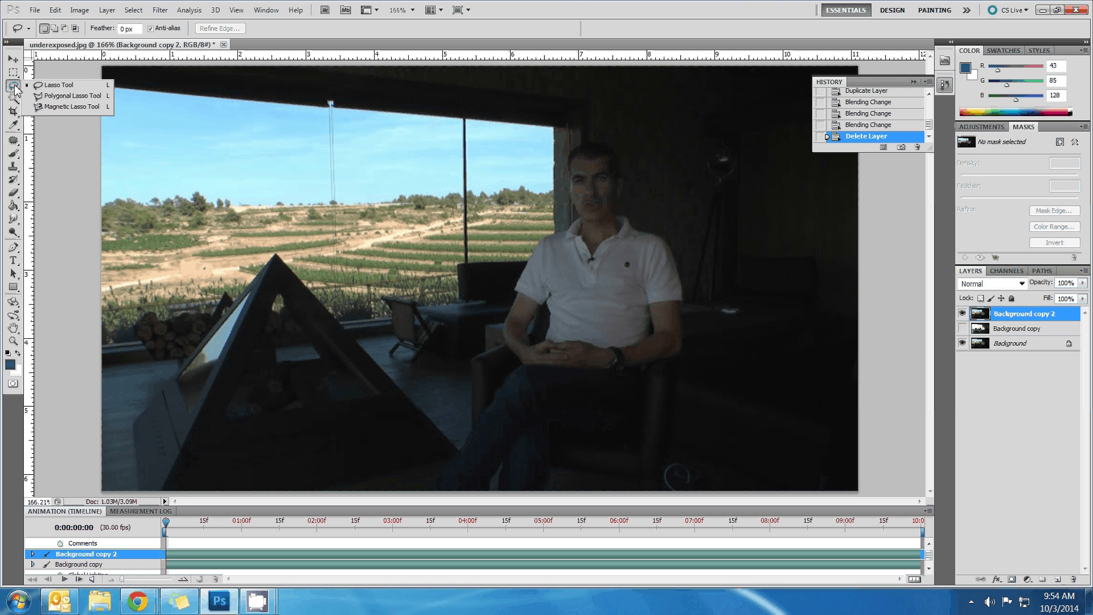
{"action": "left_click", "coordinate": [49, 106]}
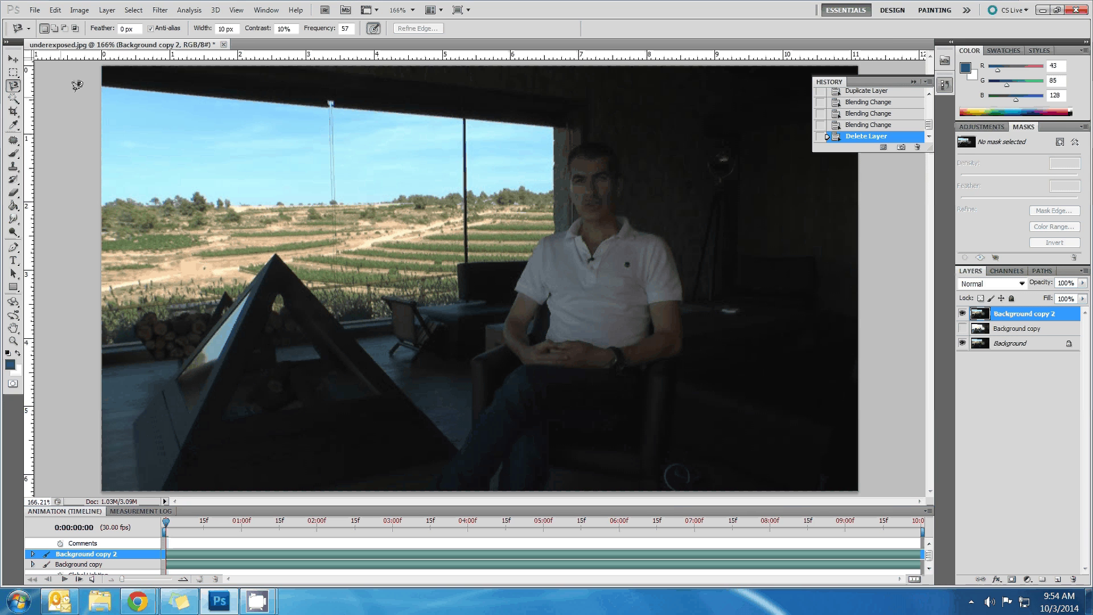
{"action": "left_click_drag", "start_coordinate": [14, 86], "coordinate": [48, 99]}
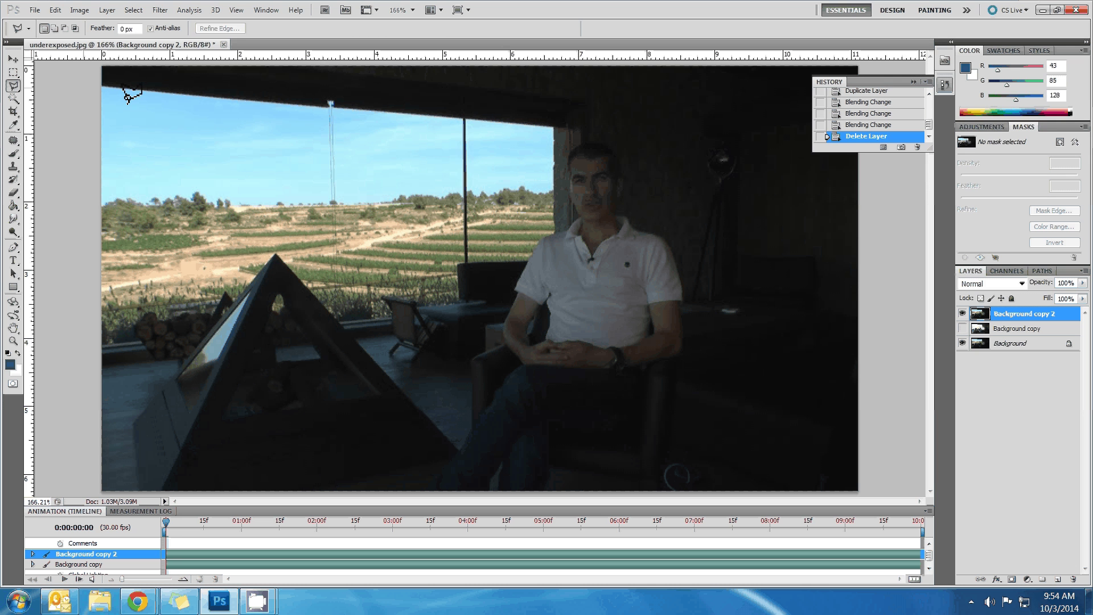
{"action": "left_click", "coordinate": [131, 110]}
{"action": "left_click", "coordinate": [389, 91]}
{"action": "left_click", "coordinate": [434, 183]}
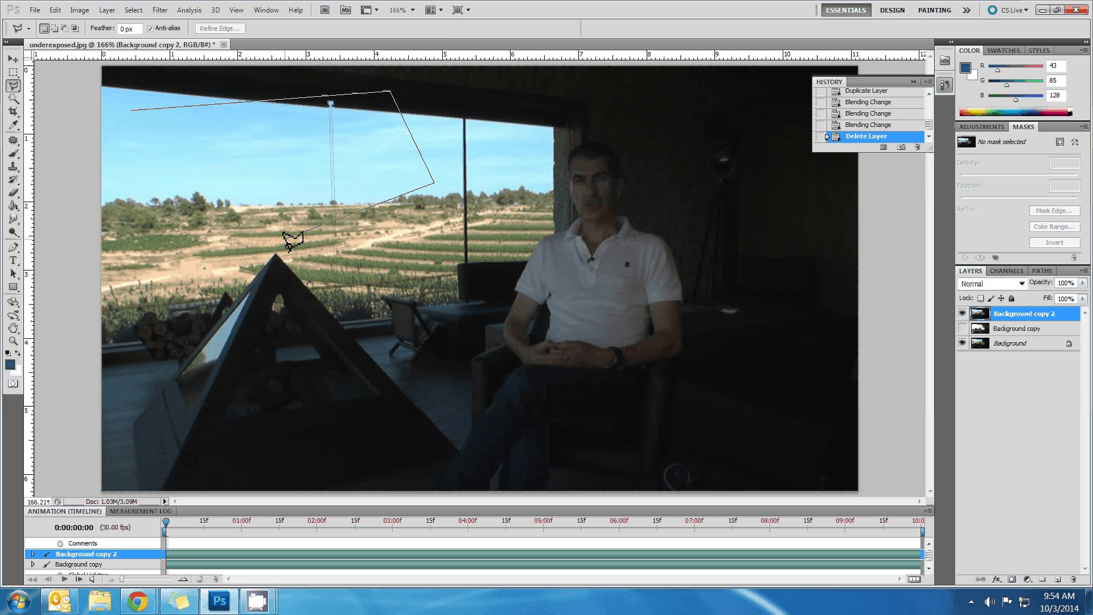
{"action": "left_click", "coordinate": [285, 238]}
{"action": "left_click", "coordinate": [173, 163]}
{"action": "left_click", "coordinate": [137, 114]}
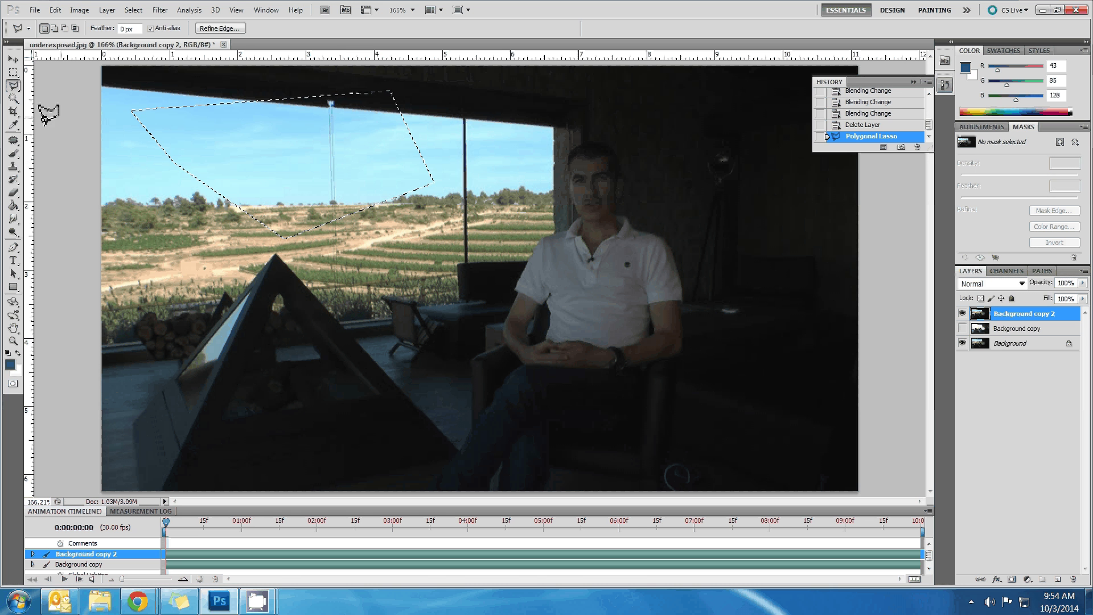
Step: Select the landscape seen through the window with the Magnetic Lasso, tracing along the frame, man, furniture and pyramid
{"action": "right_click", "coordinate": [13, 86]}
{"action": "left_click", "coordinate": [38, 108]}
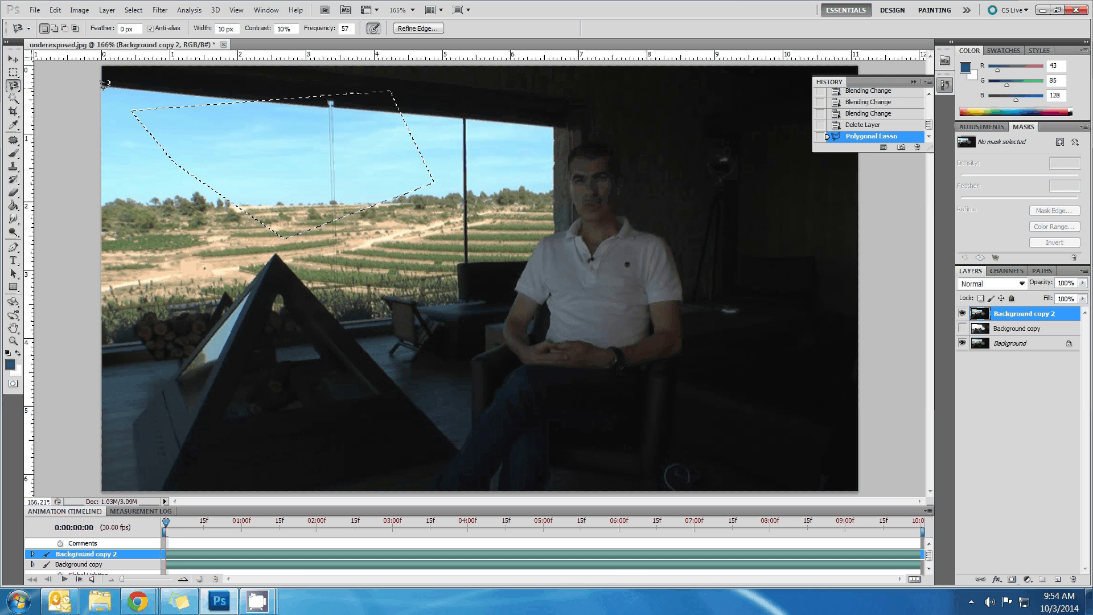
{"action": "left_click", "coordinate": [103, 88]}
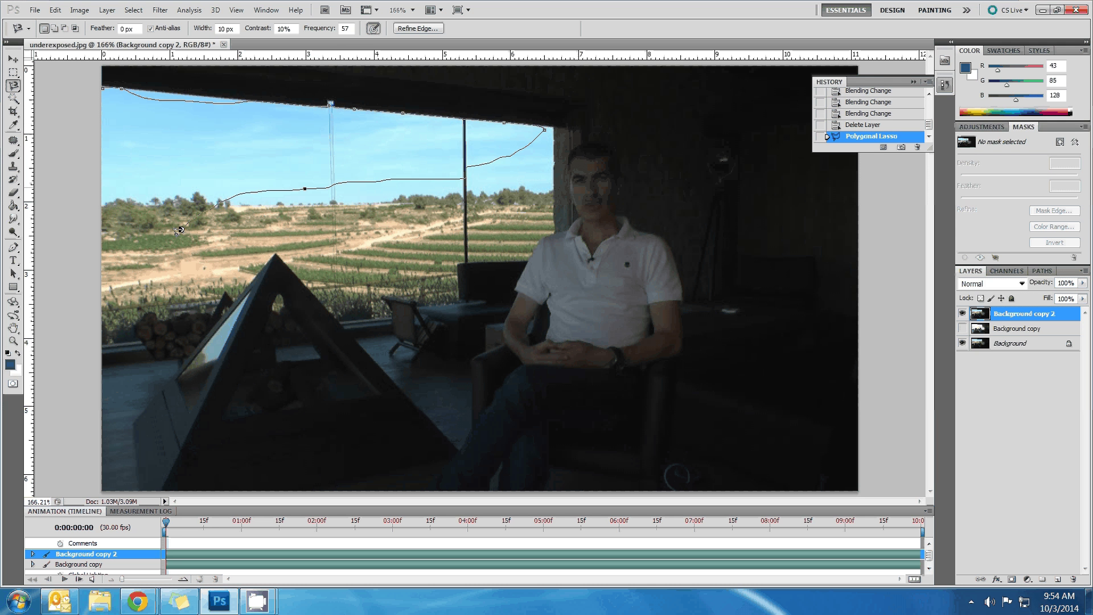
{"action": "key", "text": "Escape"}
{"action": "left_click", "coordinate": [106, 81]}
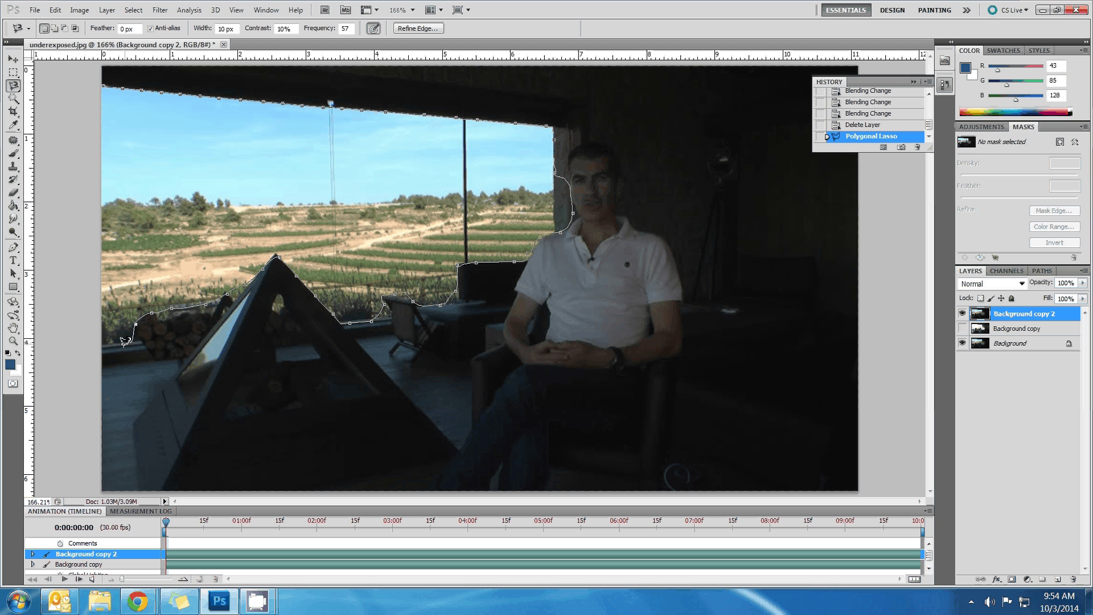
{"action": "left_click", "coordinate": [103, 84]}
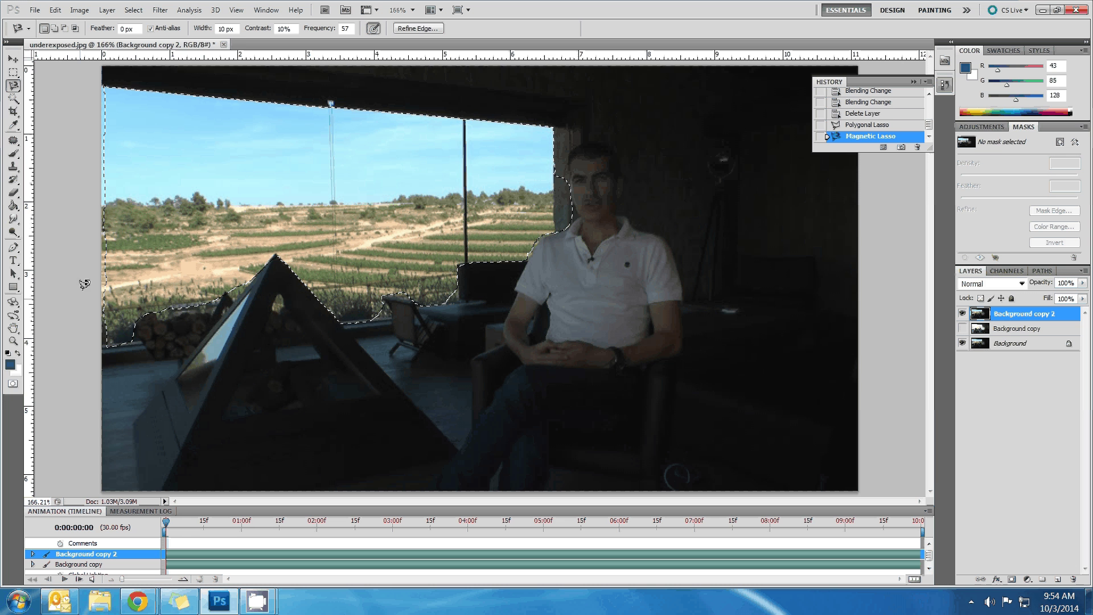
Step: Turn the window selection into a Quick Mask and set the Brush tool's flow to 100%
{"action": "left_click", "coordinate": [13, 381]}
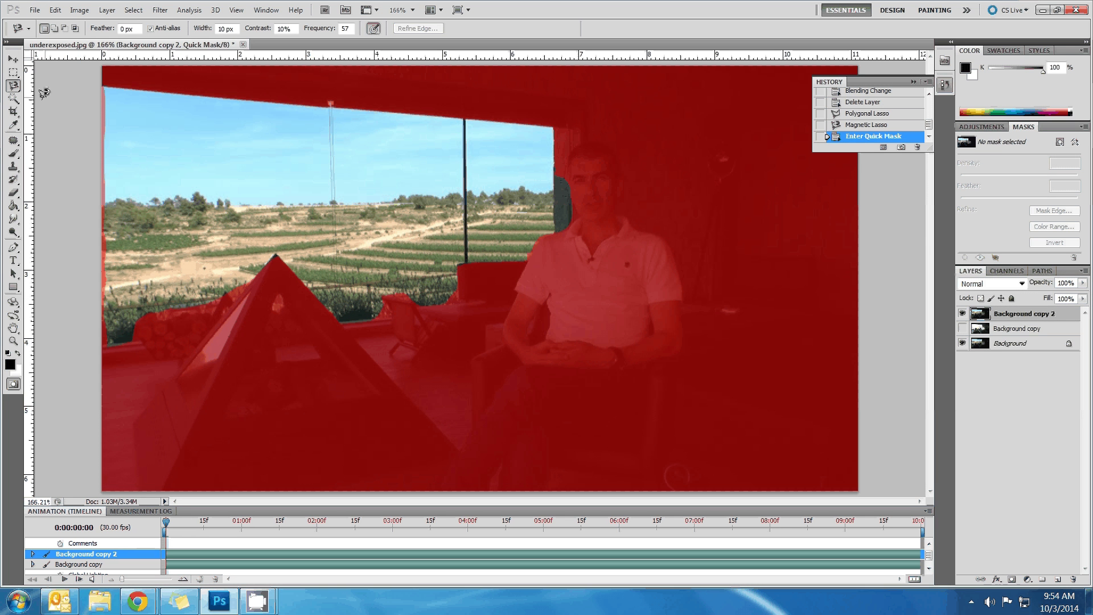
{"action": "left_click", "coordinate": [13, 153]}
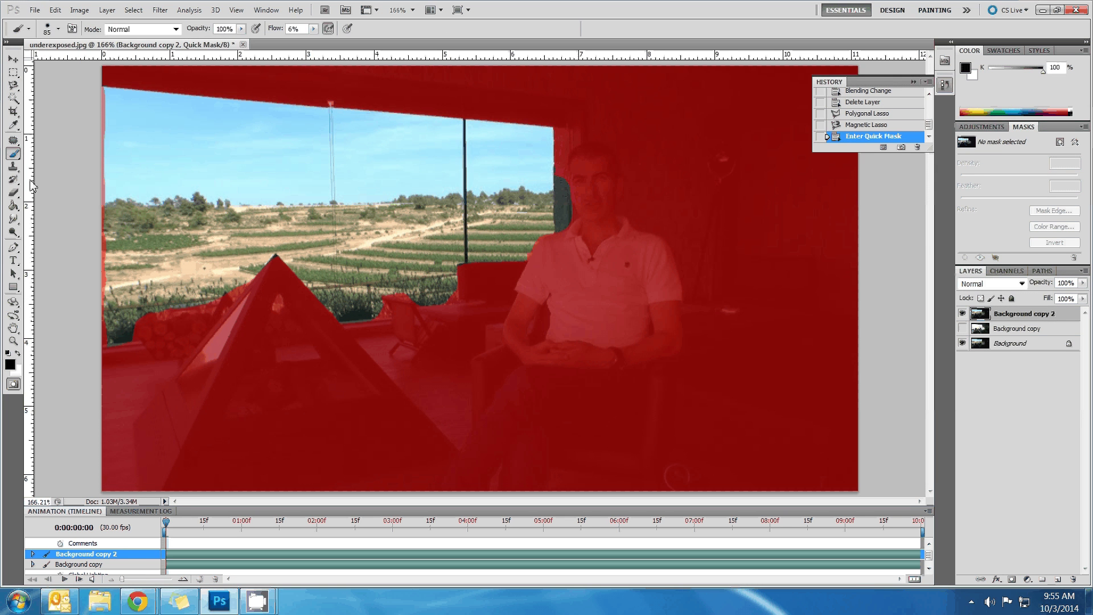
{"action": "mouse_move", "coordinate": [180, 273]}
{"action": "left_mouse_down"}
{"action": "mouse_move", "coordinate": [187, 320]}
{"action": "mouse_move", "coordinate": [236, 267]}
{"action": "left_mouse_up"}
{"action": "key", "text": "ctrl+z"}
{"action": "left_click_drag", "start_coordinate": [313, 29], "coordinate": [365, 61]}
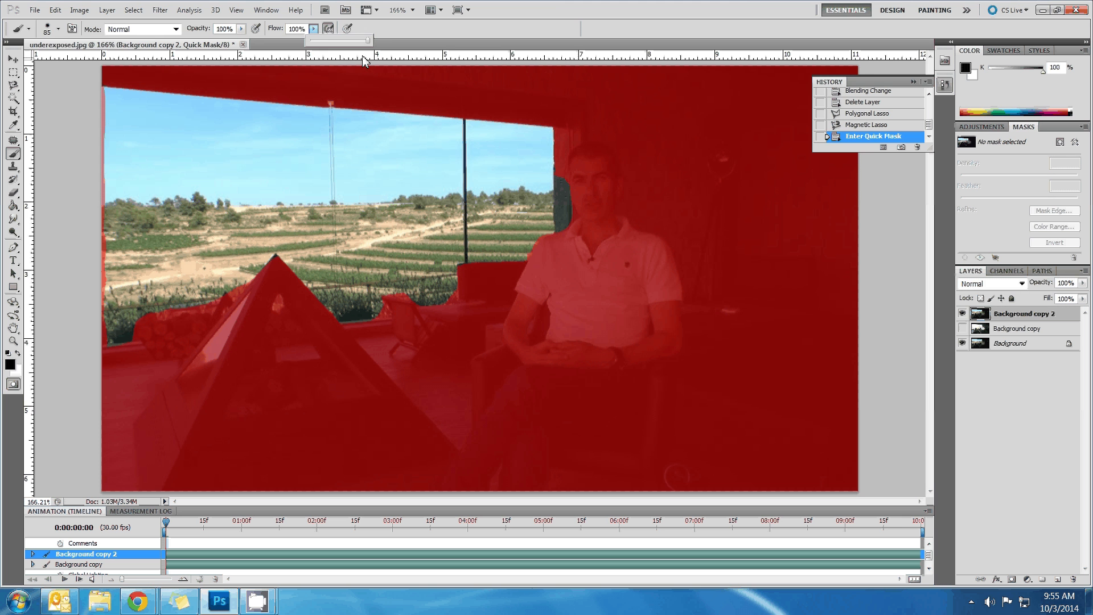
Step: Set the brush size to 20 px and dab the mask at the pyramid's tip
{"action": "left_click", "coordinate": [57, 29]}
{"action": "left_click_drag", "start_coordinate": [64, 61], "coordinate": [28, 60]}
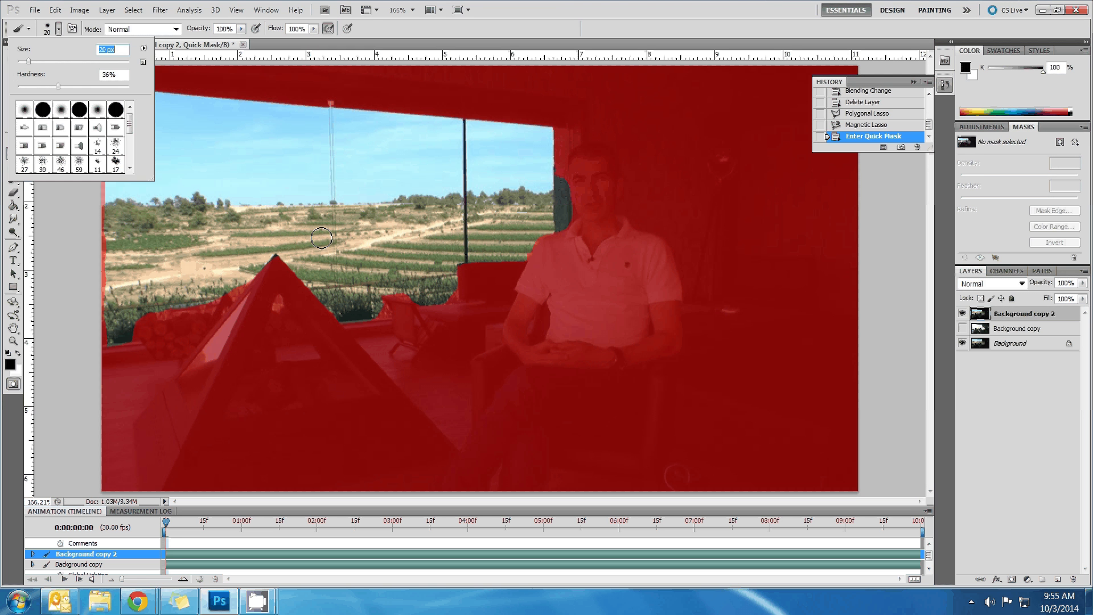
{"action": "left_click", "coordinate": [260, 300]}
Step: Paint with white to unmask the landscape above the log pile, beside the pyramid's slope and along the window's left edge
{"action": "scroll", "coordinate": [265, 375], "scroll_direction": "up", "scroll_amount": 4}
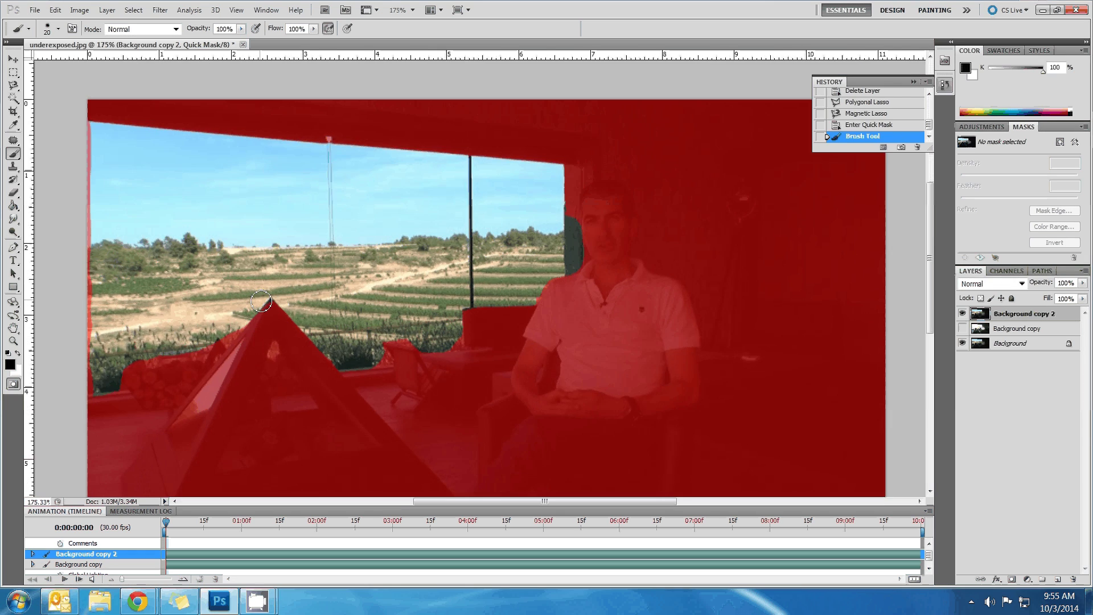
{"action": "scroll", "coordinate": [268, 367], "scroll_direction": "up", "scroll_amount": 10}
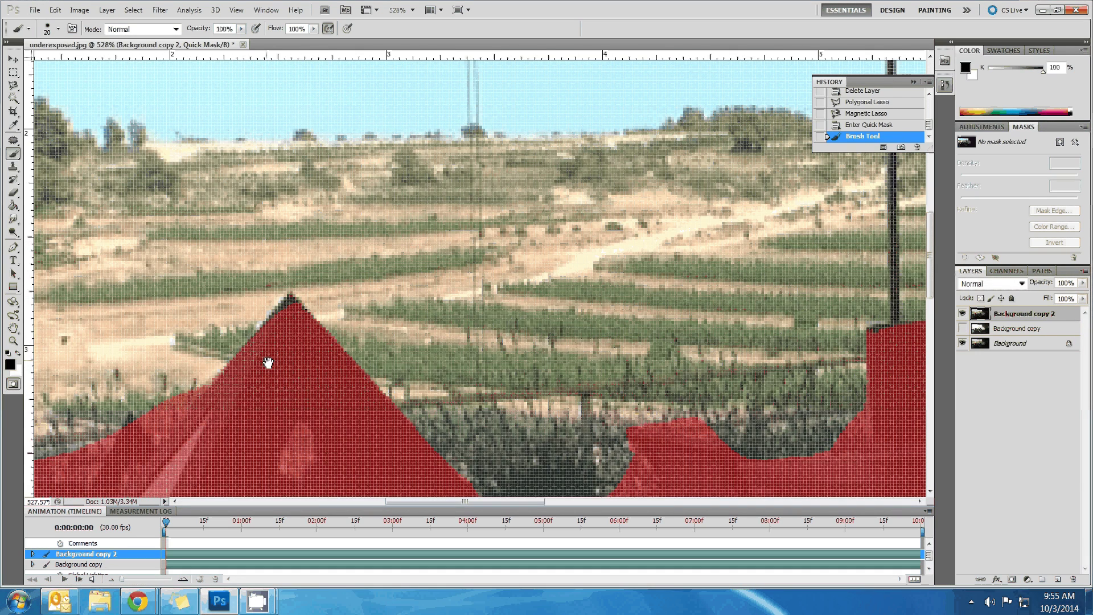
{"action": "scroll", "coordinate": [268, 362], "scroll_direction": "down", "scroll_amount": 1}
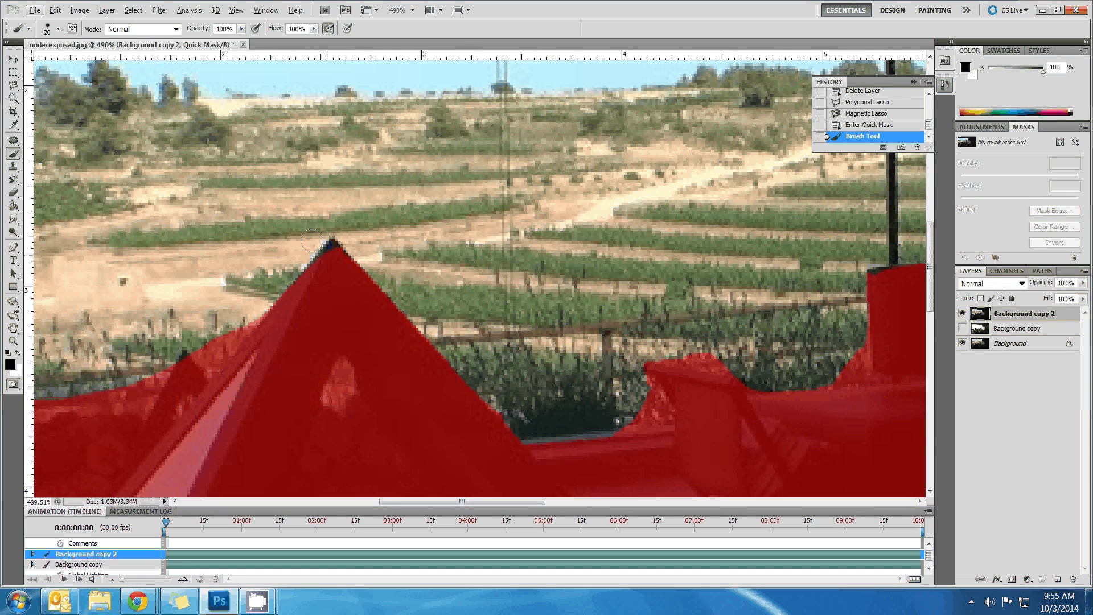
{"action": "scroll", "coordinate": [120, 144], "scroll_direction": "down", "scroll_amount": 2}
{"action": "scroll", "coordinate": [314, 264], "scroll_direction": "left", "scroll_amount": 3}
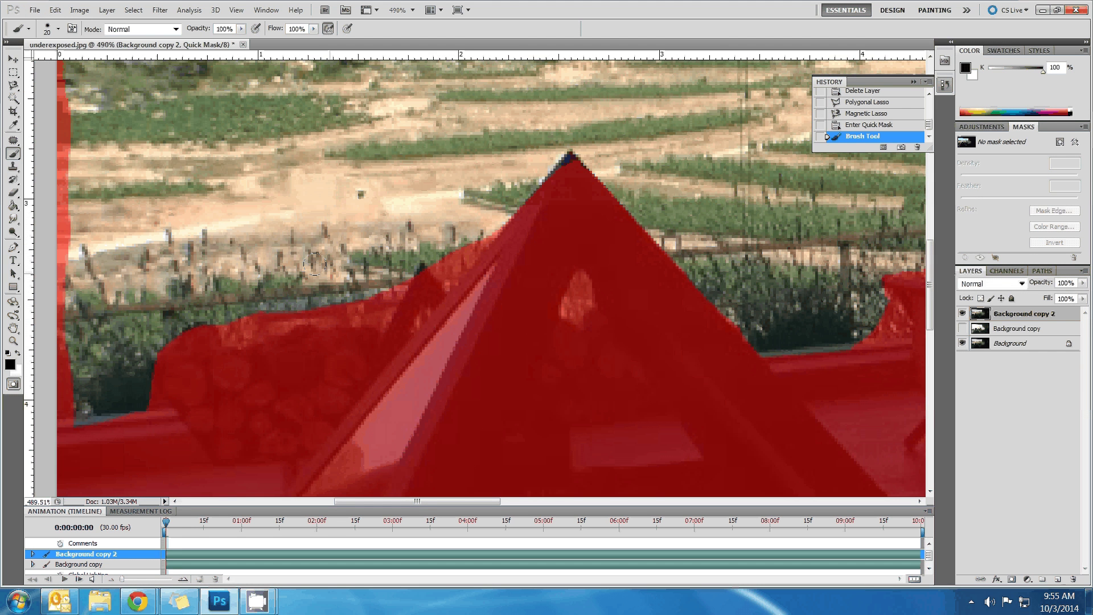
{"action": "key", "text": "x"}
{"action": "left_click_drag", "start_coordinate": [261, 321], "coordinate": [275, 324]}
{"action": "mouse_move", "coordinate": [256, 284]}
{"action": "left_mouse_down"}
{"action": "mouse_move", "coordinate": [351, 276]}
{"action": "mouse_move", "coordinate": [401, 291]}
{"action": "left_mouse_up"}
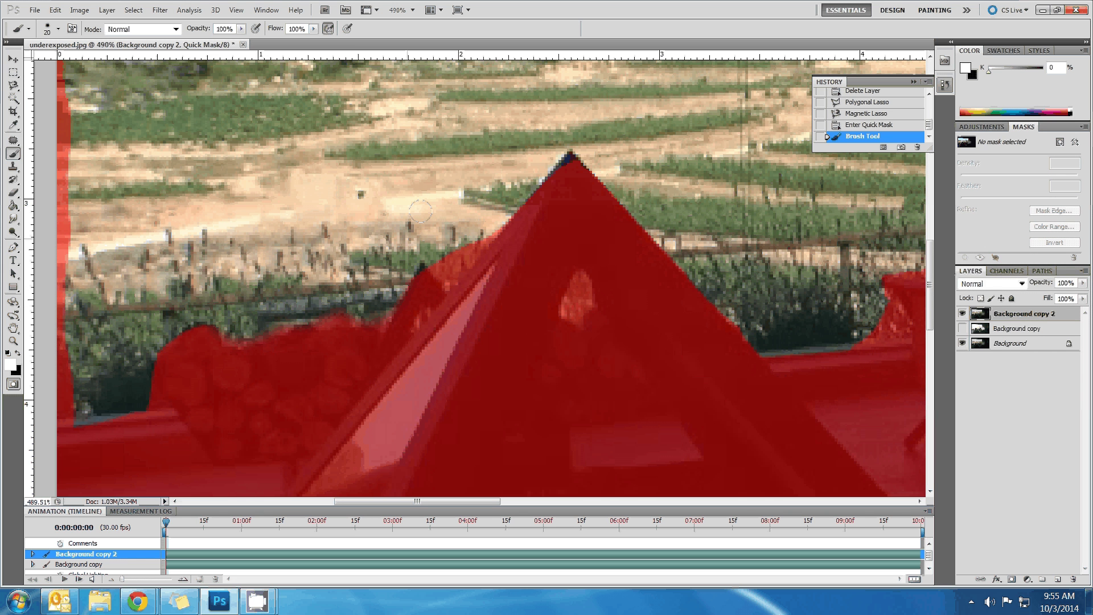
{"action": "left_click_drag", "start_coordinate": [420, 211], "coordinate": [440, 239]}
{"action": "mouse_move", "coordinate": [83, 391]}
{"action": "left_mouse_down"}
{"action": "mouse_move", "coordinate": [43, 218]}
{"action": "mouse_move", "coordinate": [61, 71]}
{"action": "left_mouse_up"}
{"action": "mouse_move", "coordinate": [205, 334]}
{"action": "left_mouse_down"}
{"action": "mouse_move", "coordinate": [212, 385]}
{"action": "mouse_move", "coordinate": [239, 410]}
{"action": "left_mouse_up"}
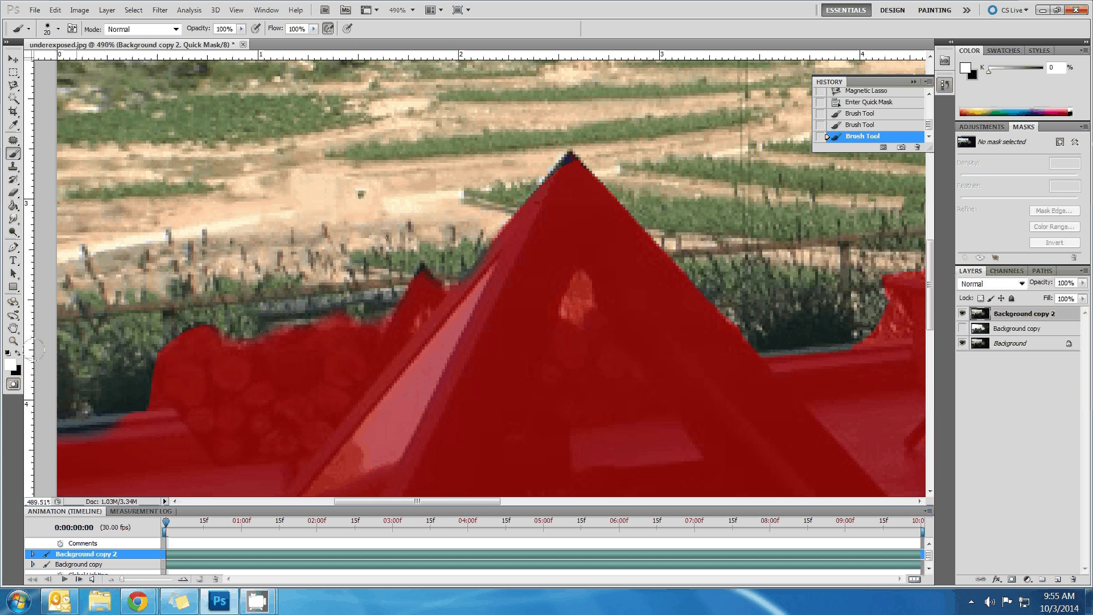
Step: Paint with black to mask the window sill beside the log pile and the exposed tip of the pyramid
{"action": "key", "text": "x"}
{"action": "left_click_drag", "start_coordinate": [85, 403], "coordinate": [88, 427]}
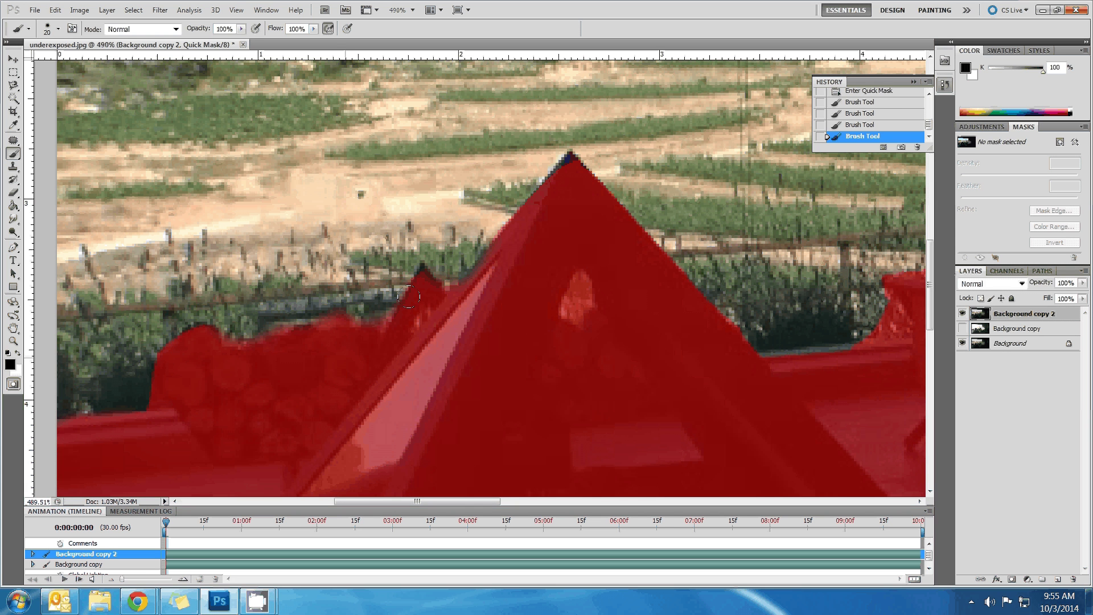
{"action": "mouse_move", "coordinate": [553, 164]}
{"action": "left_mouse_down"}
{"action": "mouse_move", "coordinate": [588, 161]}
{"action": "mouse_move", "coordinate": [560, 155]}
{"action": "mouse_move", "coordinate": [597, 171]}
{"action": "mouse_move", "coordinate": [619, 156]}
{"action": "mouse_move", "coordinate": [584, 221]}
{"action": "mouse_move", "coordinate": [367, 183]}
{"action": "left_mouse_up"}
Step: Mask the dark strip between the window and the man's head by painting over it with black
{"action": "key", "text": "x"}
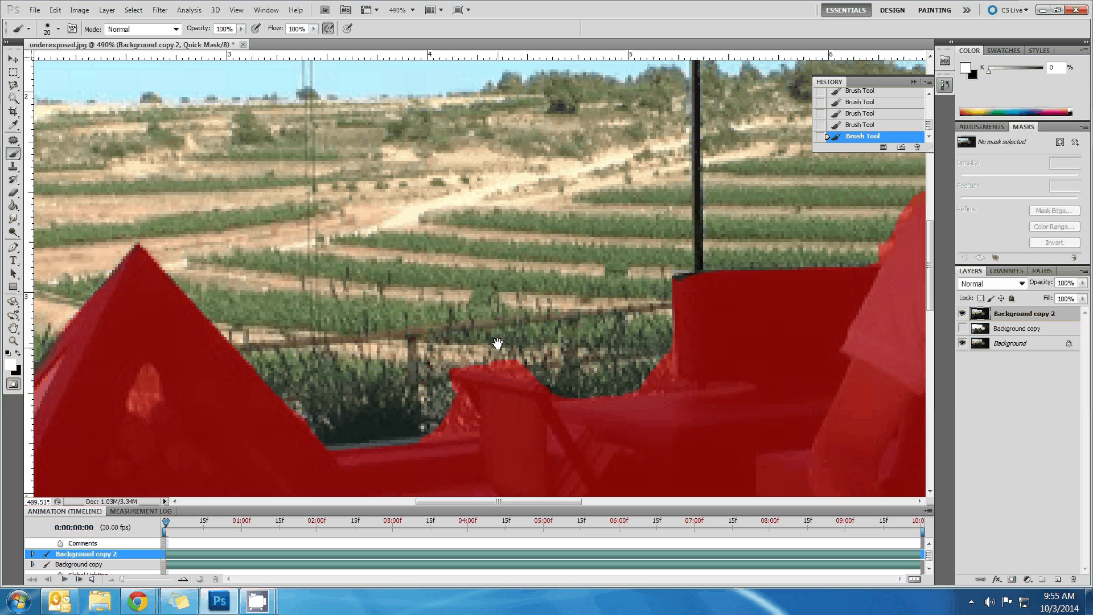
{"action": "left_click_drag", "start_coordinate": [568, 214], "coordinate": [136, 273]}
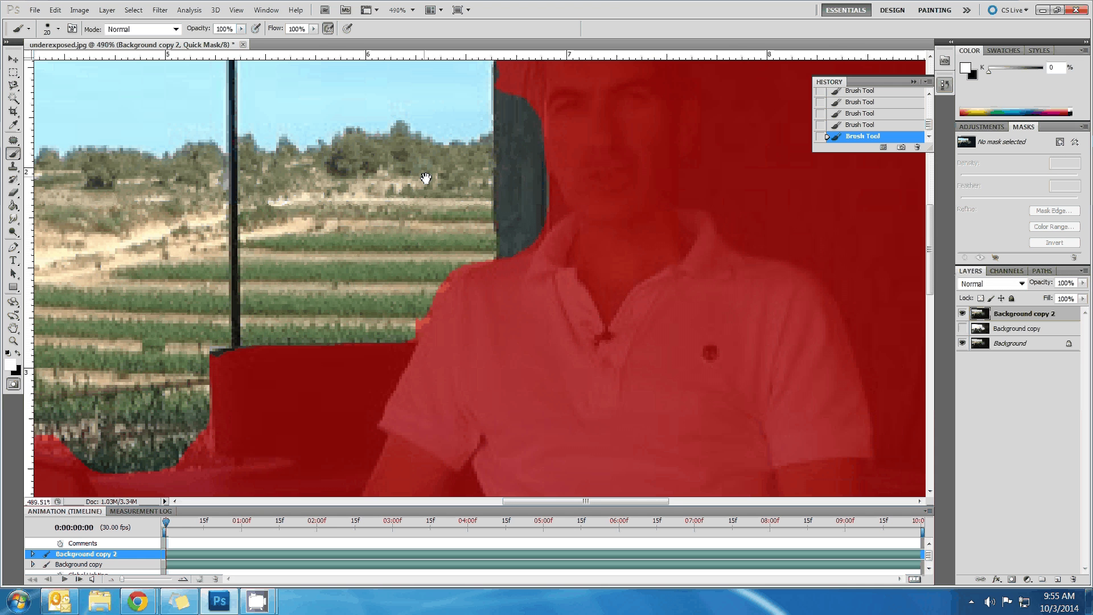
{"action": "left_click_drag", "start_coordinate": [426, 178], "coordinate": [395, 418]}
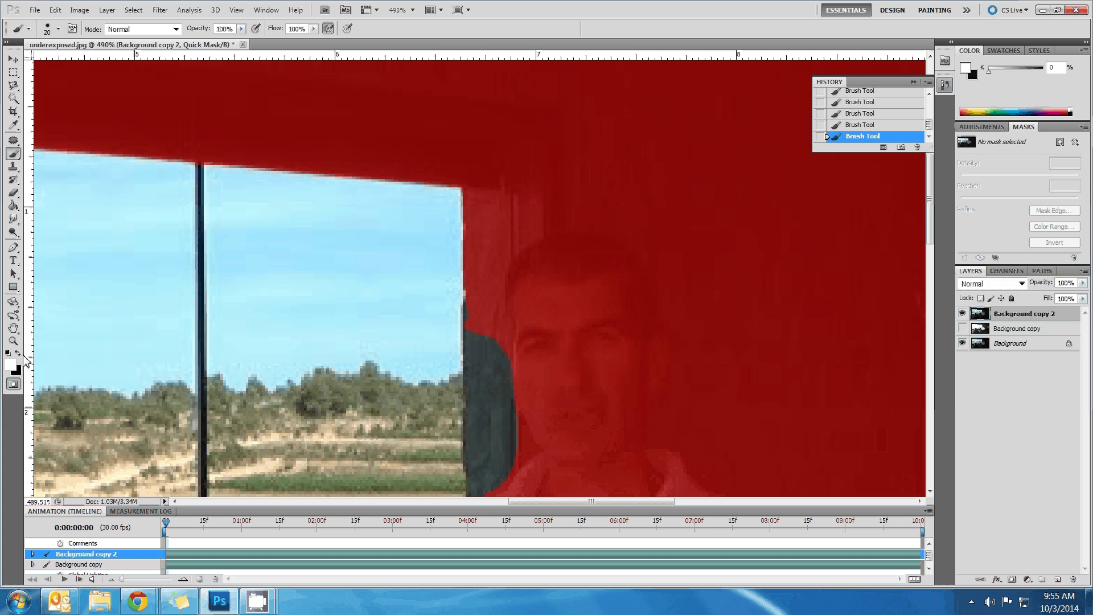
{"action": "key", "text": "x"}
{"action": "mouse_move", "coordinate": [482, 321]}
{"action": "left_mouse_down"}
{"action": "mouse_move", "coordinate": [481, 461]}
{"action": "mouse_move", "coordinate": [467, 336]}
{"action": "mouse_move", "coordinate": [478, 399]}
{"action": "left_mouse_up"}
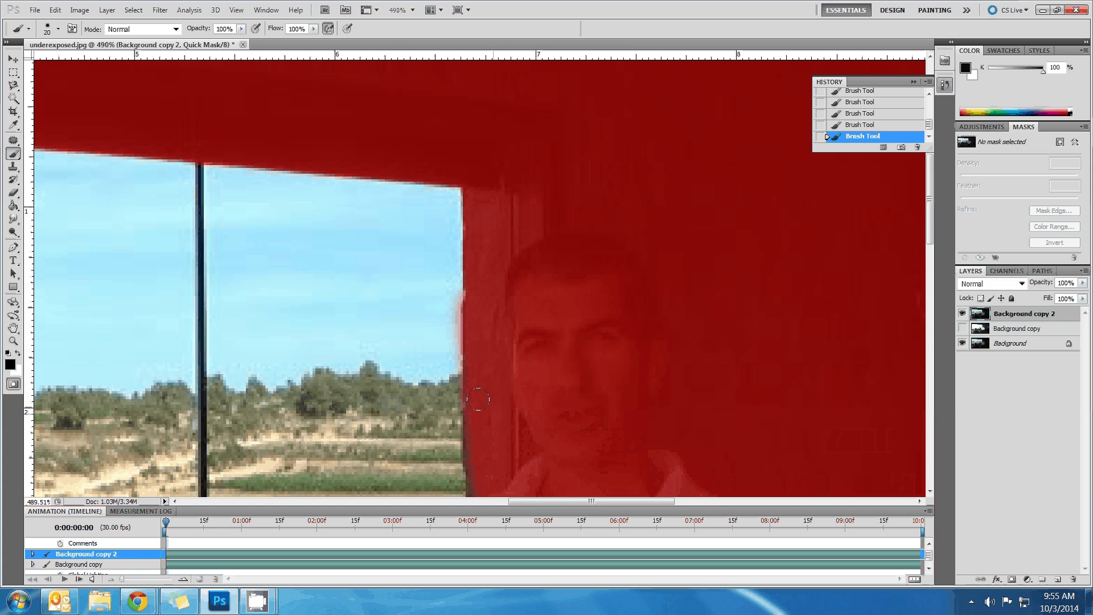
Step: Exit Quick Mask mode to turn the refined mask back into a selection of the window view
{"action": "scroll", "coordinate": [251, 328], "scroll_direction": "down", "scroll_amount": 2}
{"action": "scroll", "coordinate": [250, 328], "scroll_direction": "down", "scroll_amount": 2}
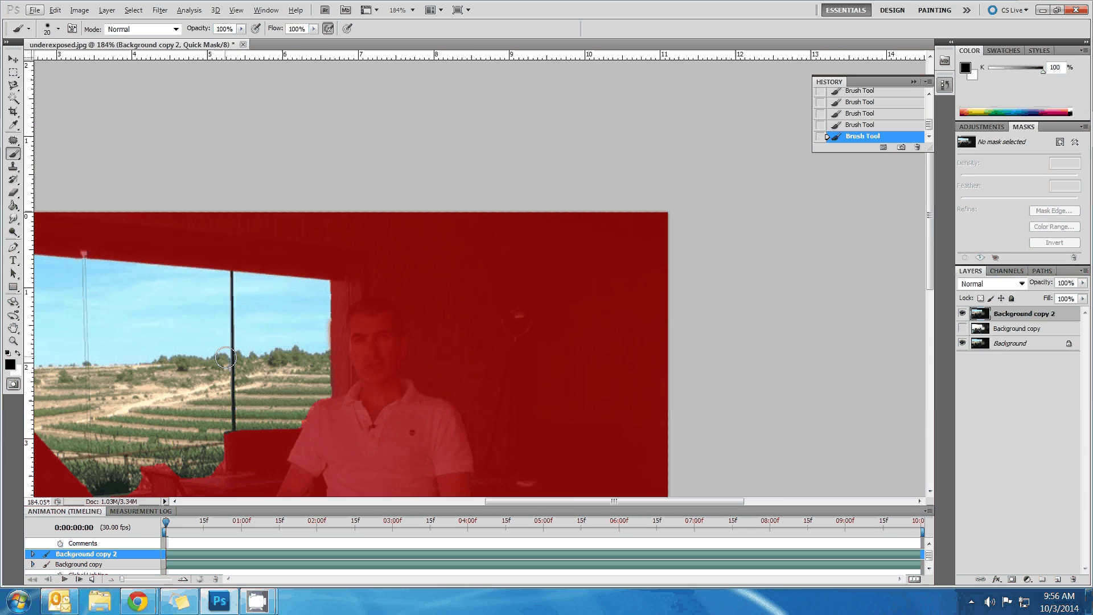
{"action": "left_click_drag", "start_coordinate": [251, 329], "coordinate": [428, 241]}
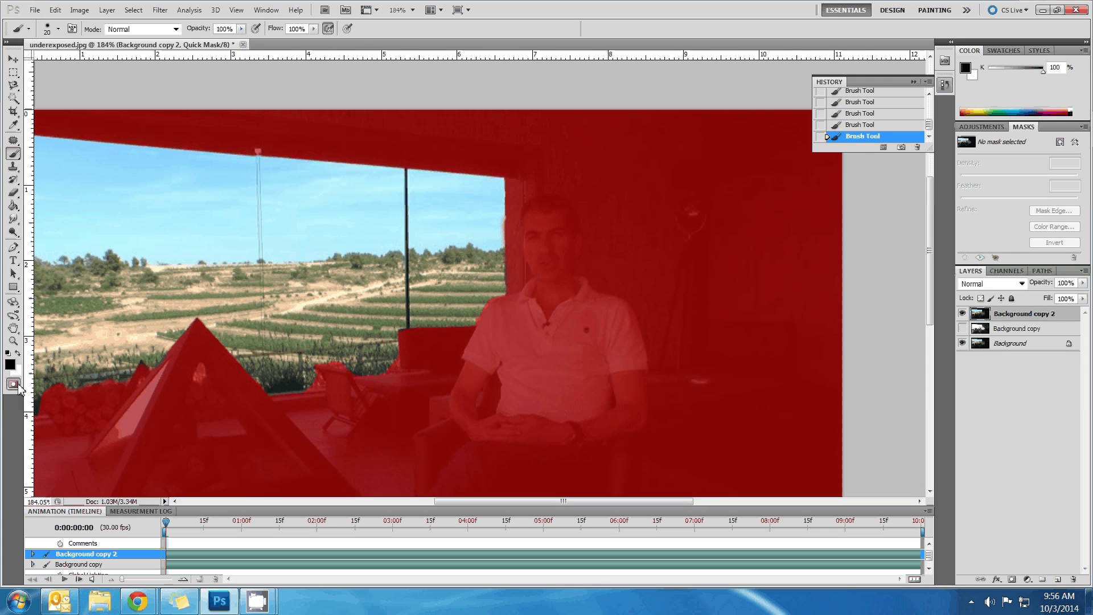
{"action": "key", "text": "q"}
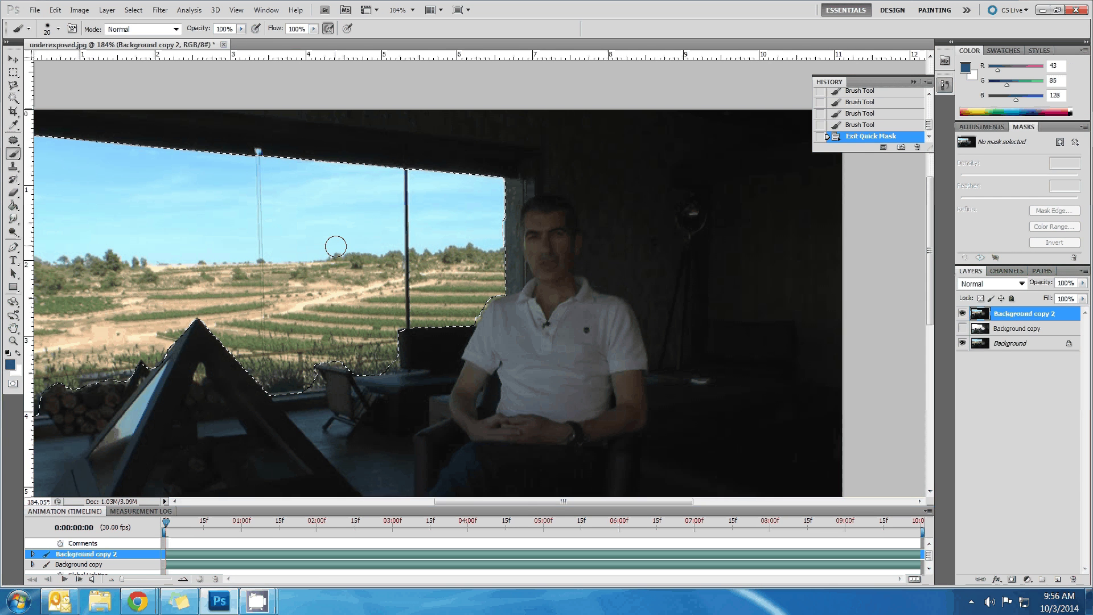
{"action": "left_click_drag", "start_coordinate": [336, 247], "coordinate": [419, 232]}
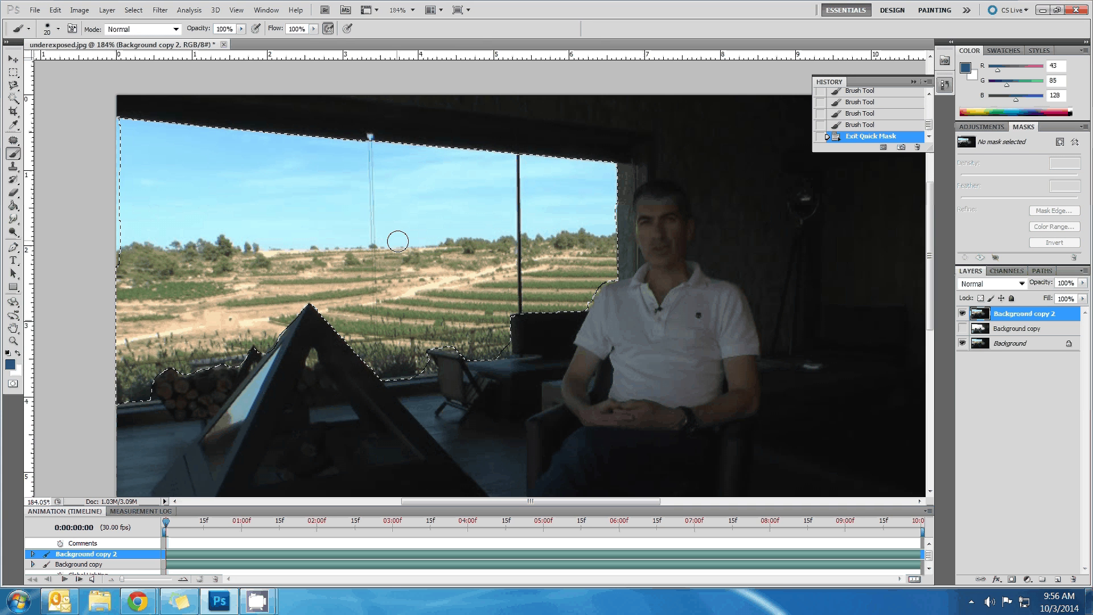
Step: Duplicate the Background copy 2 layer and hide the Background copy 2 and Background layers
{"action": "key", "text": "v"}
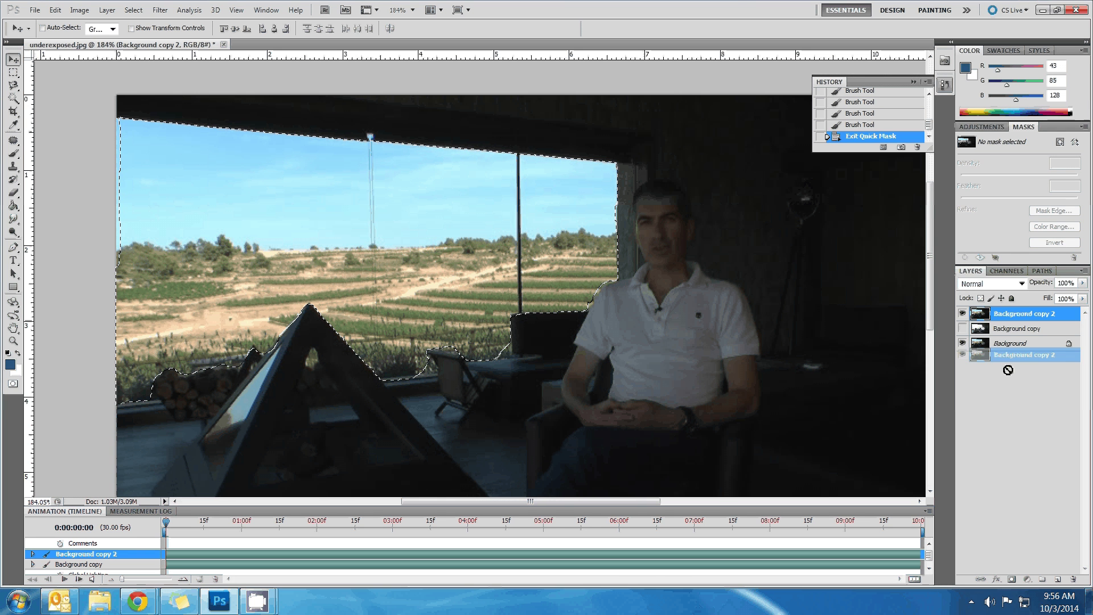
{"action": "left_click_drag", "start_coordinate": [1060, 581], "coordinate": [1057, 579]}
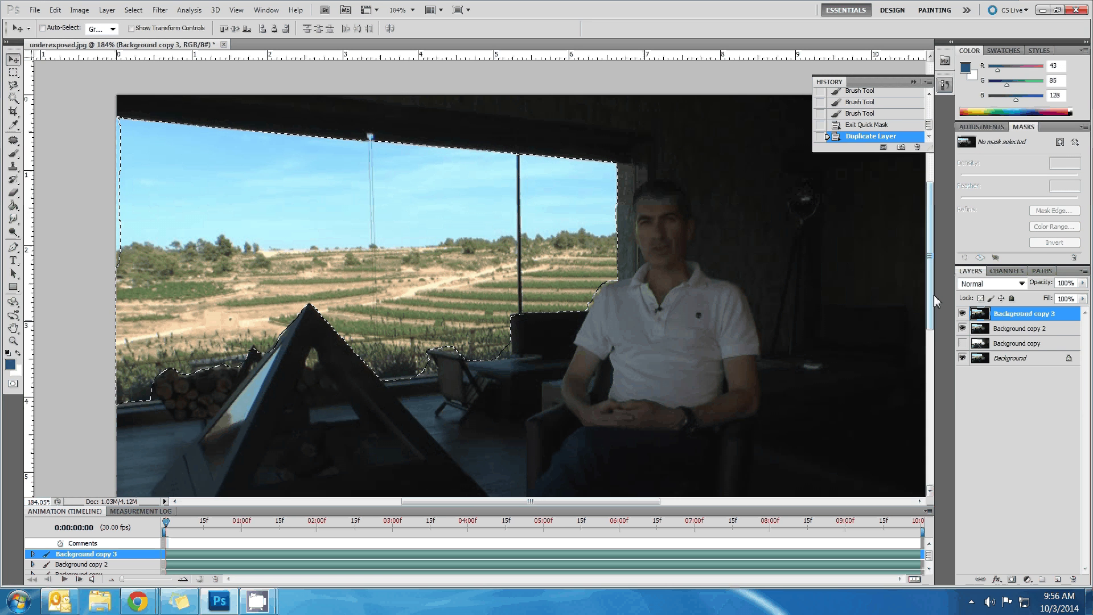
{"action": "left_click", "coordinate": [963, 329]}
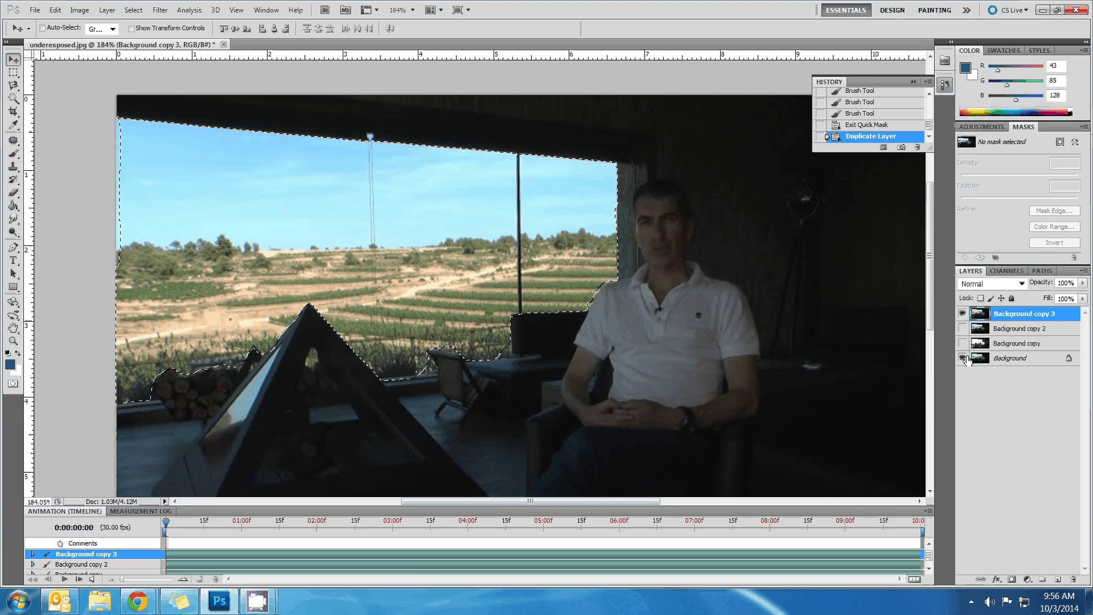
{"action": "left_click", "coordinate": [963, 358]}
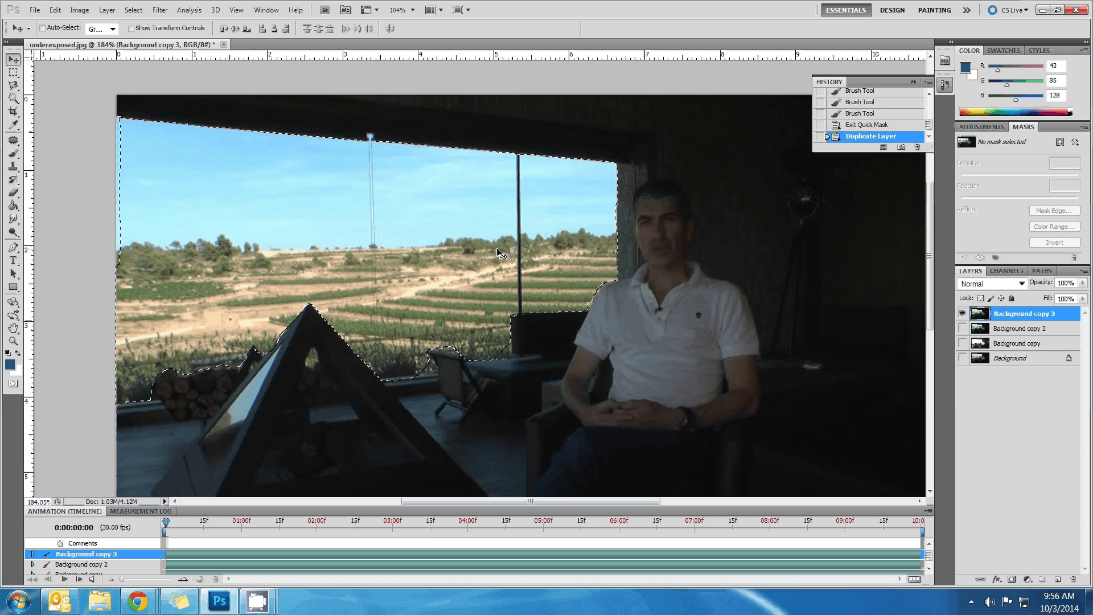
Step: Try deleting the selected window view from the duplicate layer and undo the deletion
{"action": "key", "text": "Delete"}
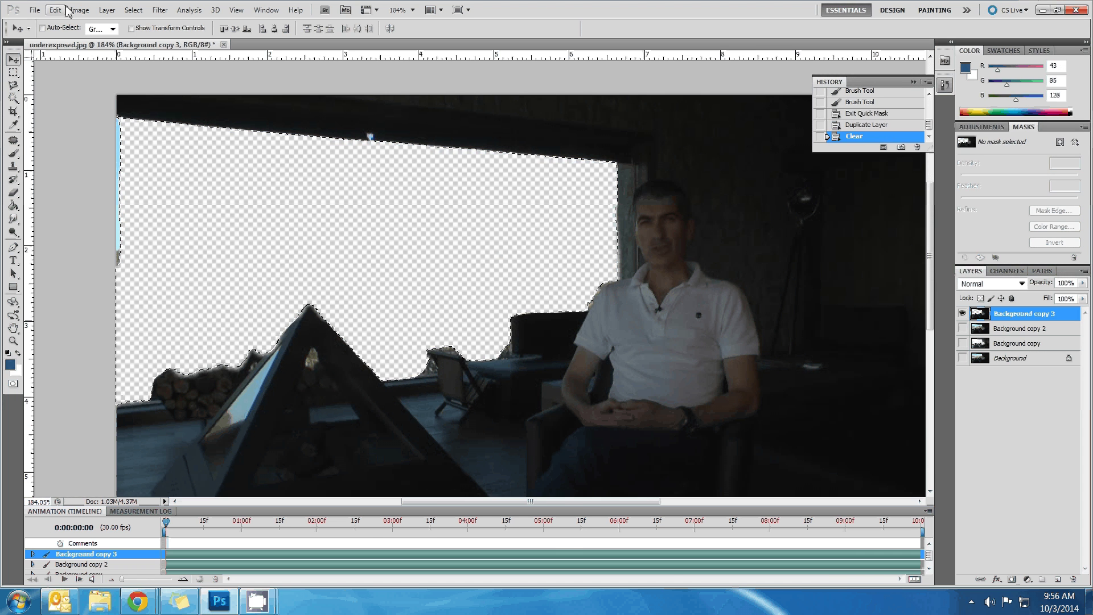
{"action": "key", "text": "super+Down"}
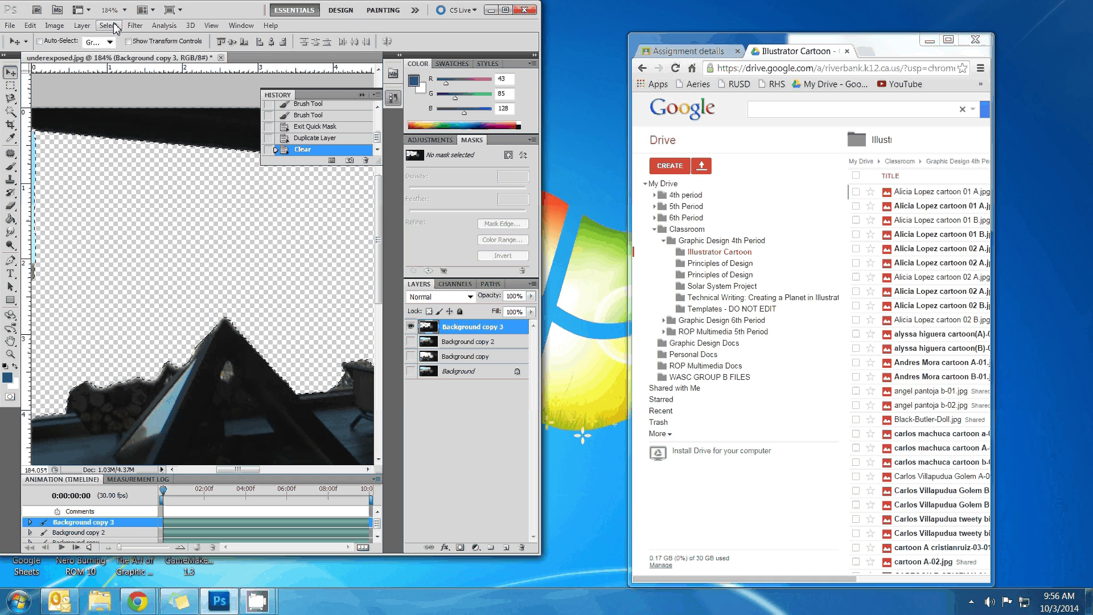
{"action": "double_click", "coordinate": [196, 14]}
{"action": "key", "text": "ctrl+z"}
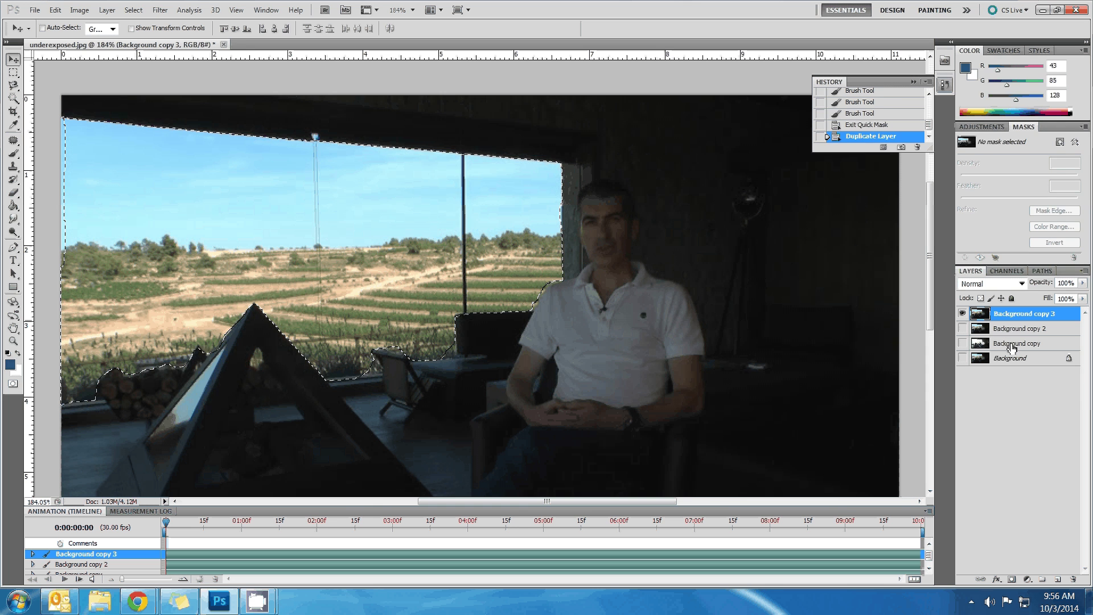
Step: Add a layer mask to the duplicate from the window selection, and show and select the Background copy 2 layer
{"action": "left_click", "coordinate": [1012, 579]}
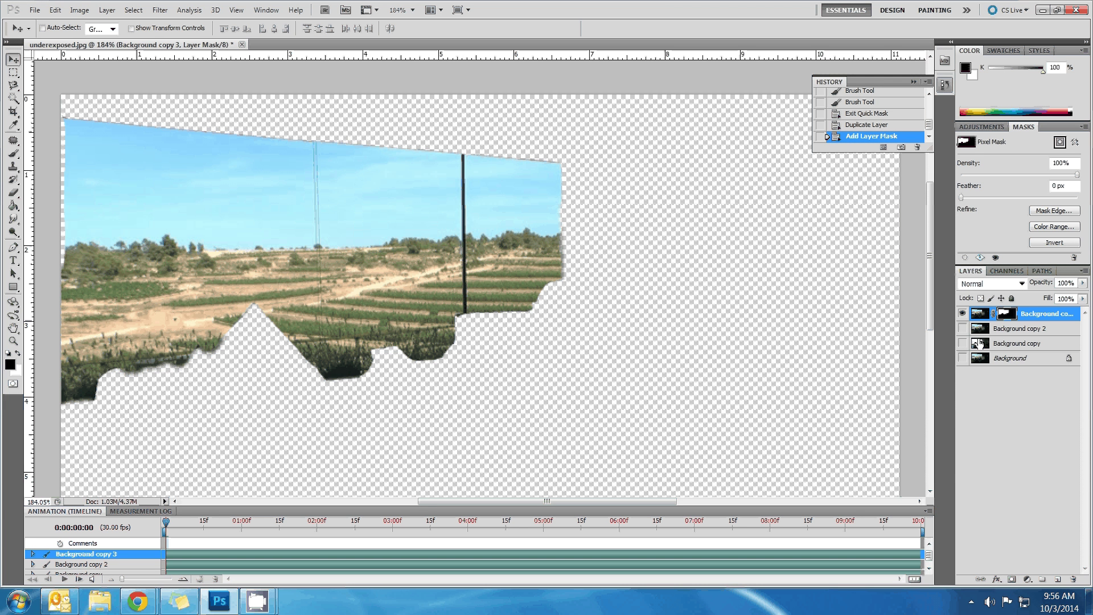
{"action": "left_click", "coordinate": [962, 328]}
{"action": "left_click", "coordinate": [999, 332]}
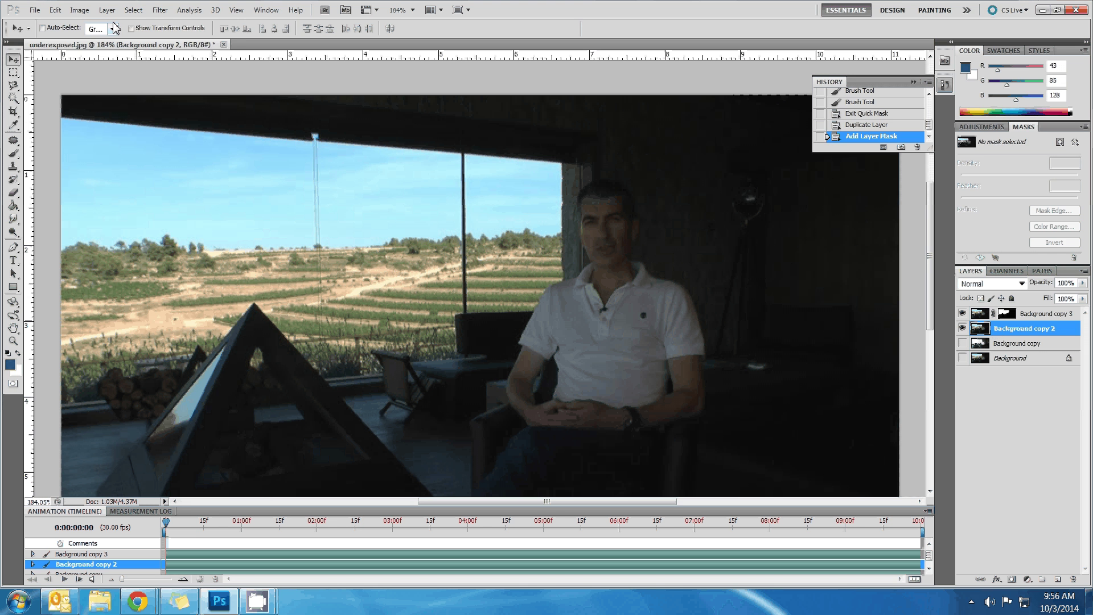
{"action": "left_click", "coordinate": [80, 10]}
{"action": "mouse_move", "coordinate": [103, 48]}
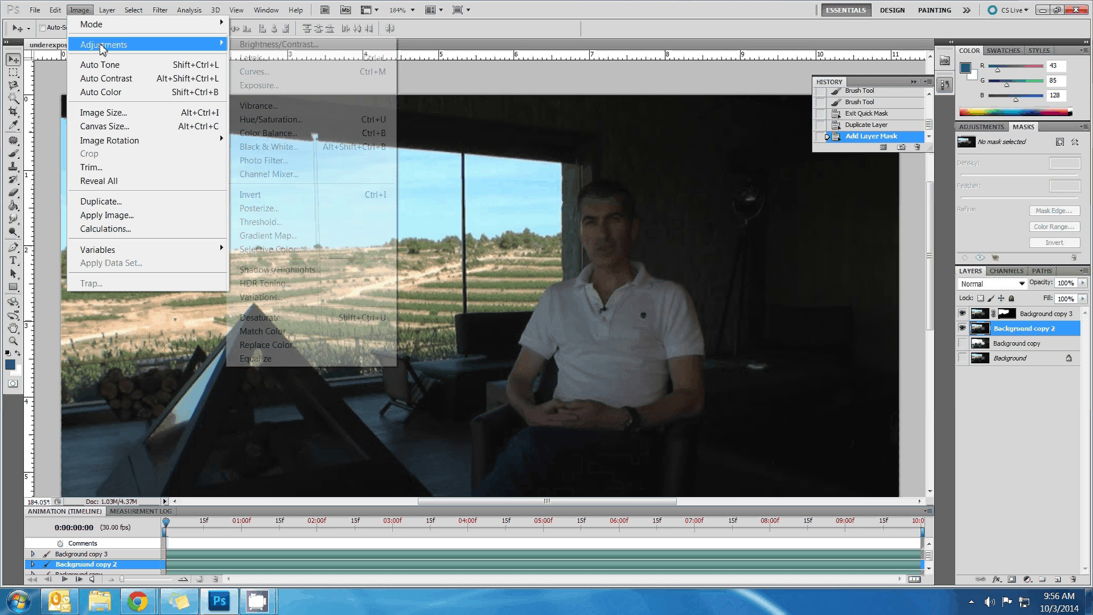
{"action": "left_click", "coordinate": [571, 7]}
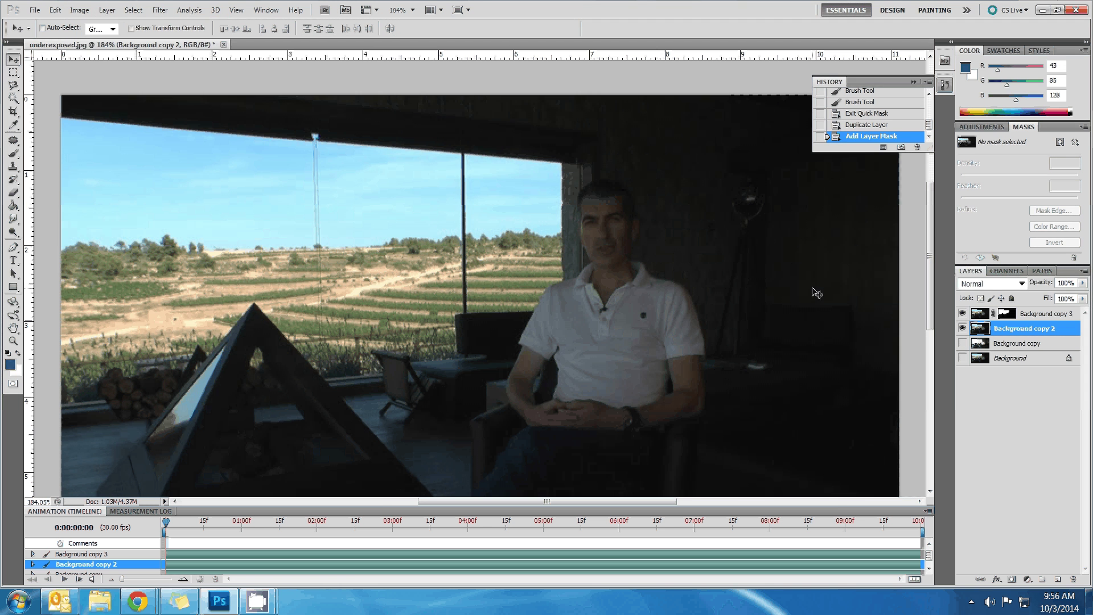
Step: Hide Background copy 2 and show the brightened Background copy layer beneath the masked window view
{"action": "left_click", "coordinate": [962, 328]}
{"action": "left_click", "coordinate": [962, 344]}
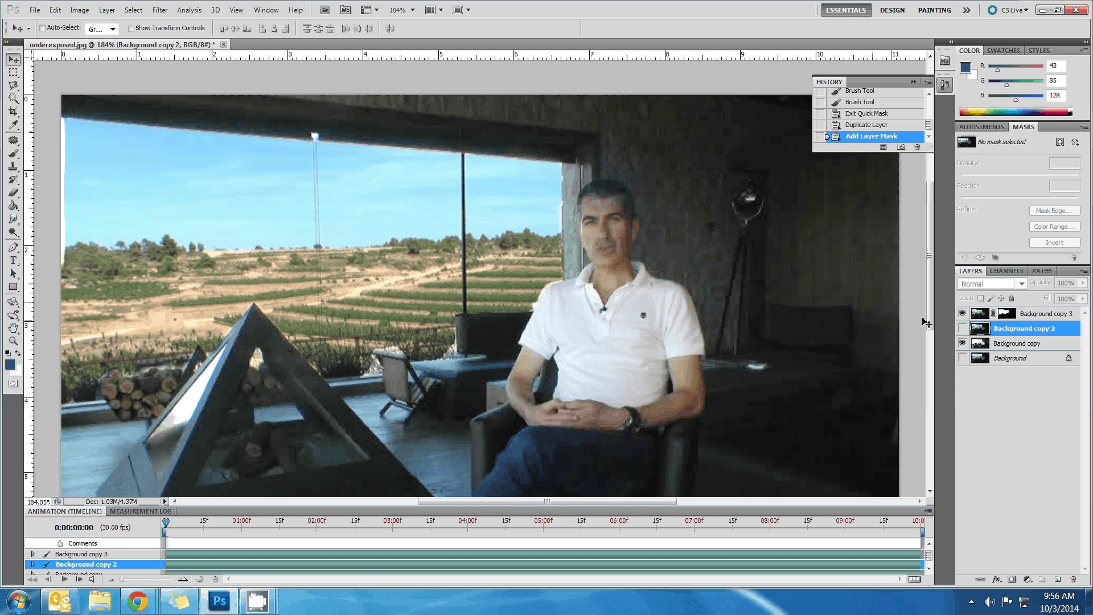
Step: Duplicate the original Background layer and move the copy to the top of the layer stack
{"action": "left_click", "coordinate": [1016, 363]}
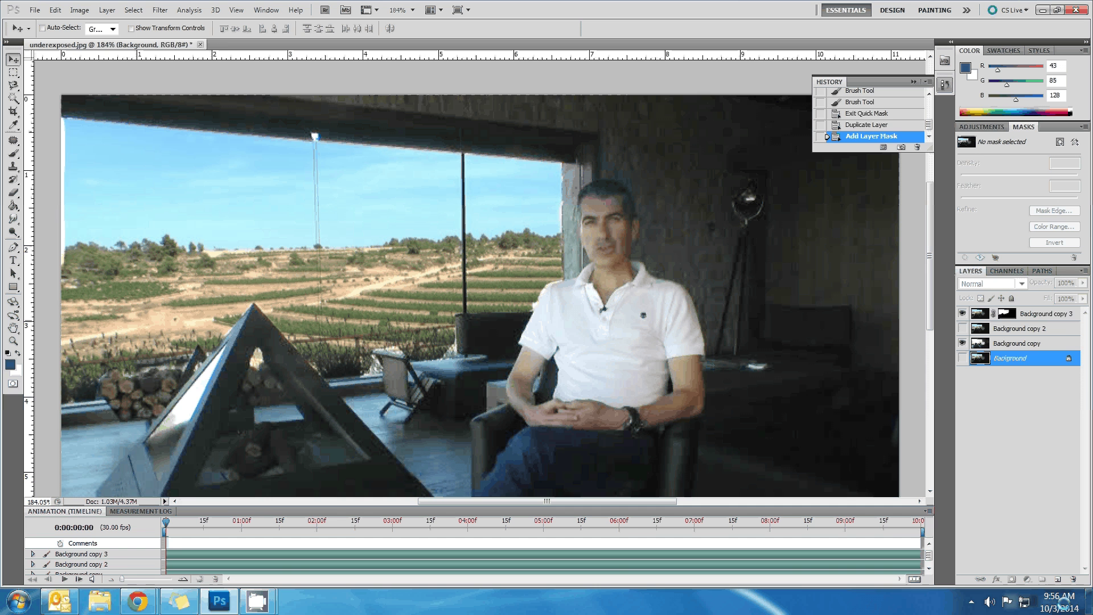
{"action": "key", "text": "ctrl+j"}
{"action": "left_click_drag", "start_coordinate": [987, 362], "coordinate": [988, 310]}
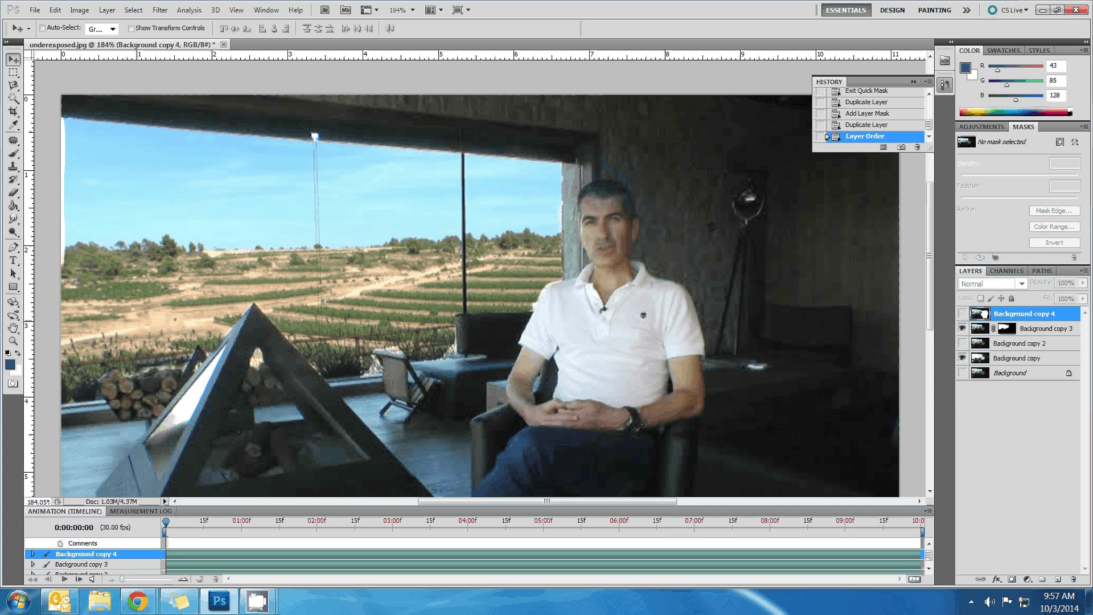
Step: Toggle the visibility of the top layer to compare the original photo with the corrected version
{"action": "left_click", "coordinate": [962, 313]}
{"action": "left_click", "coordinate": [962, 313]}
{"action": "left_click", "coordinate": [962, 313]}
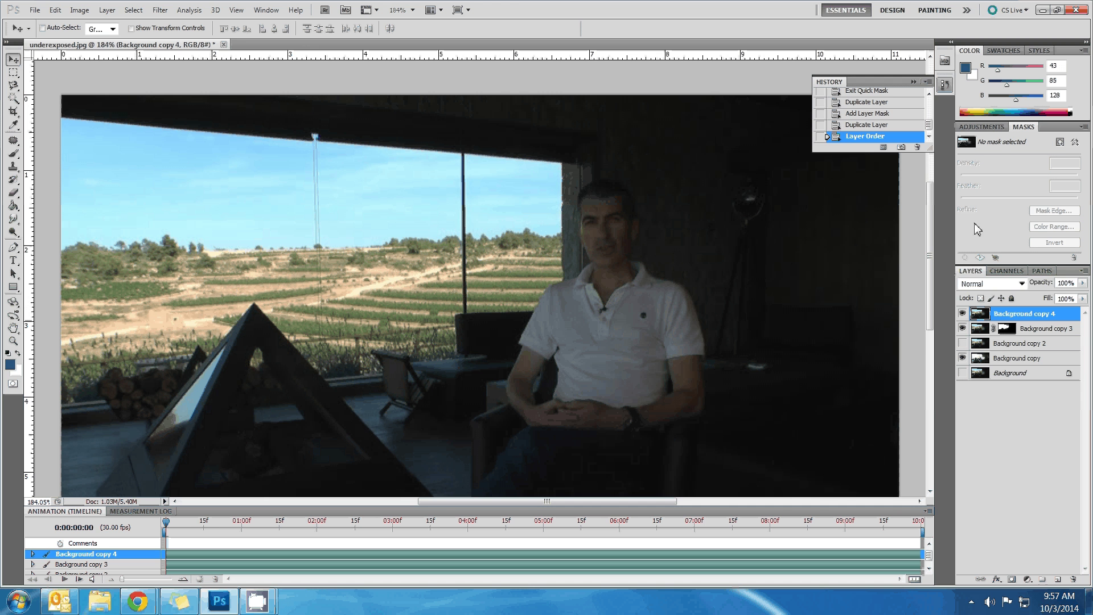
{"action": "left_click", "coordinate": [962, 314]}
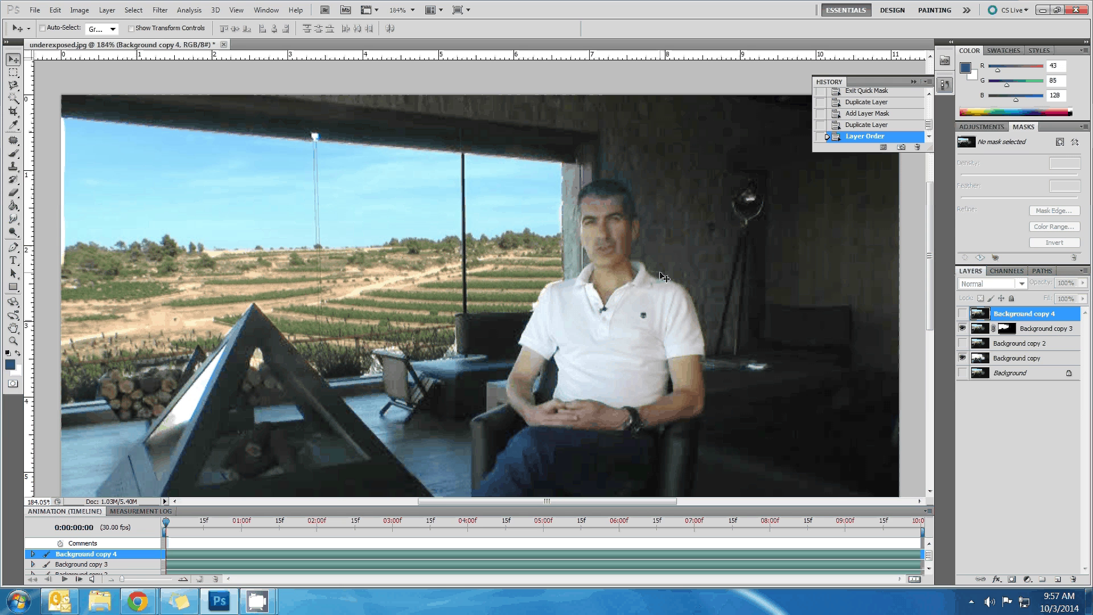
Step: Close underexposed.jpg without saving the changes and shrink the program window to uncover the desktop
{"action": "left_click", "coordinate": [224, 44]}
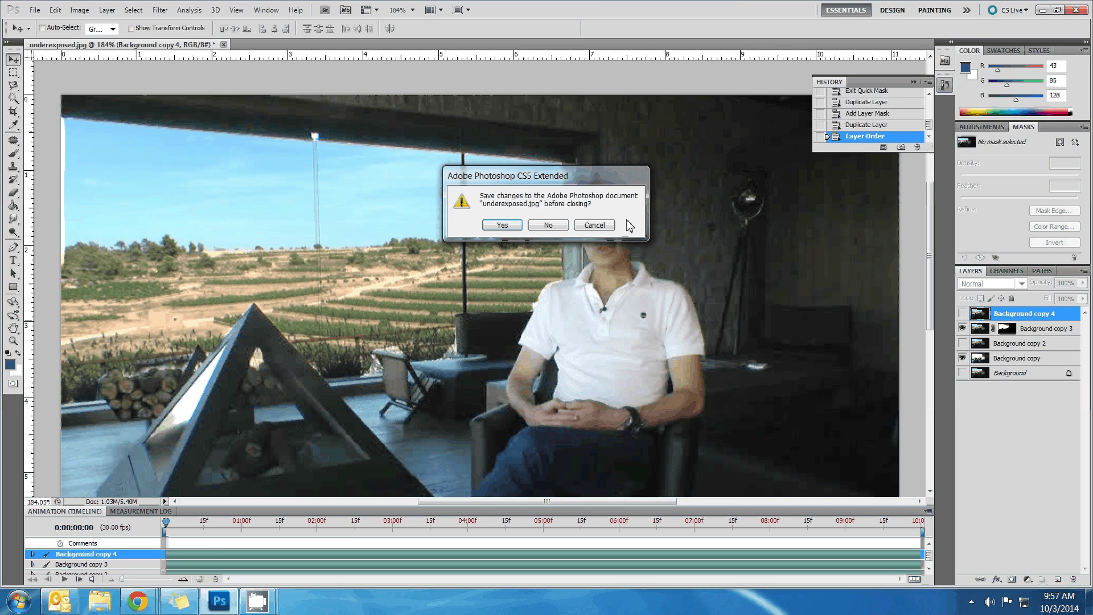
{"action": "left_click", "coordinate": [541, 226]}
{"action": "left_click_drag", "start_coordinate": [530, 26], "coordinate": [663, 74]}
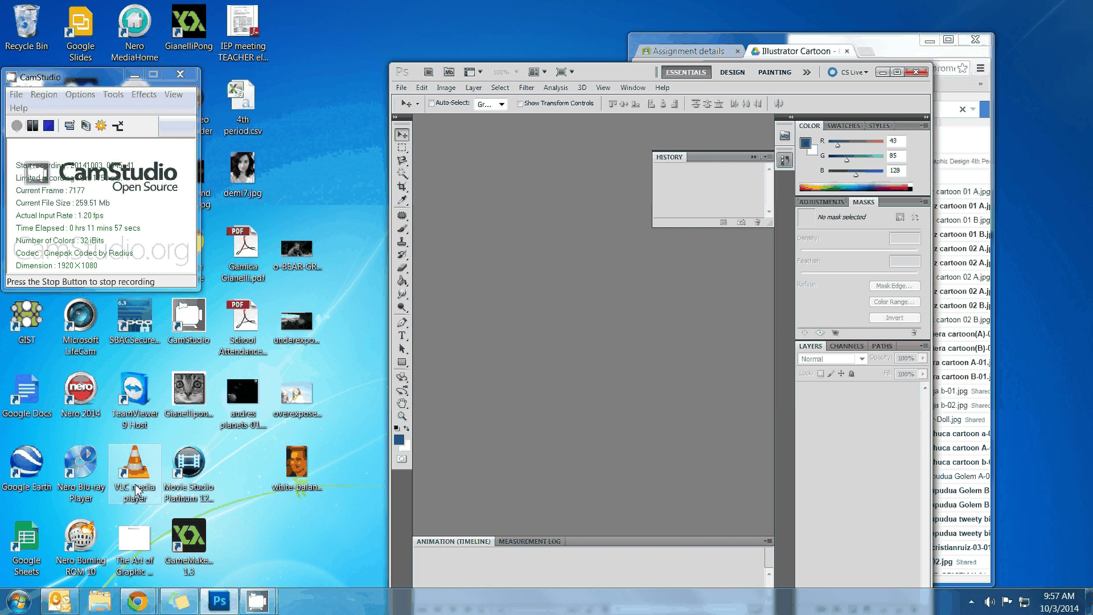
Step: Switch to the Chrome window showing Google Drive
{"action": "left_click", "coordinate": [137, 601]}
{"action": "left_click", "coordinate": [244, 531]}
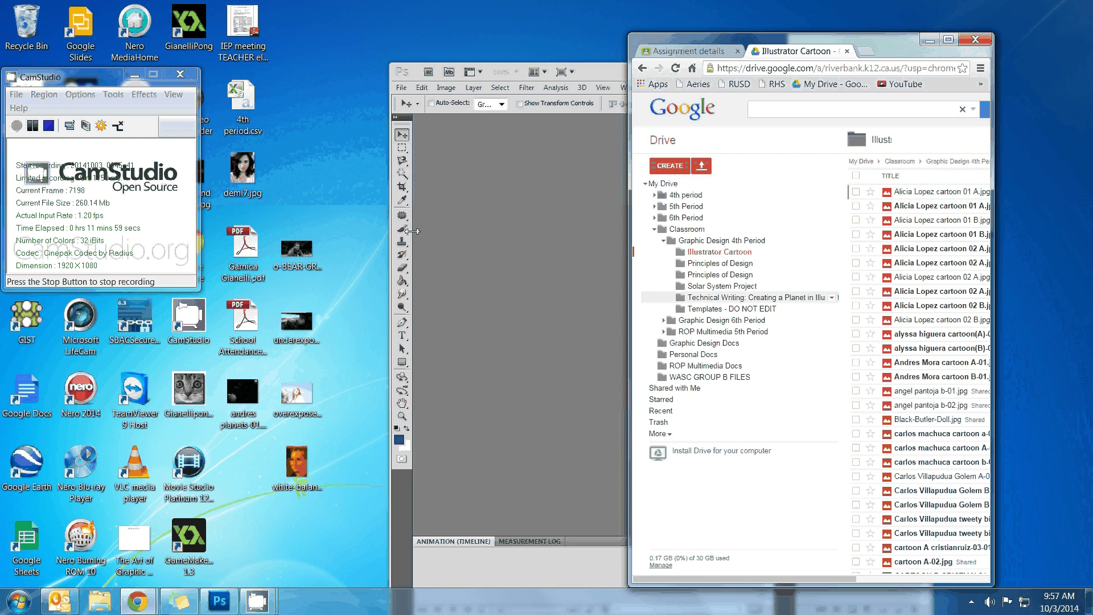
Step: Maximize the browser window, search Google Images for "desert" from a new tab, and show the image search filters
{"action": "double_click", "coordinate": [837, 48]}
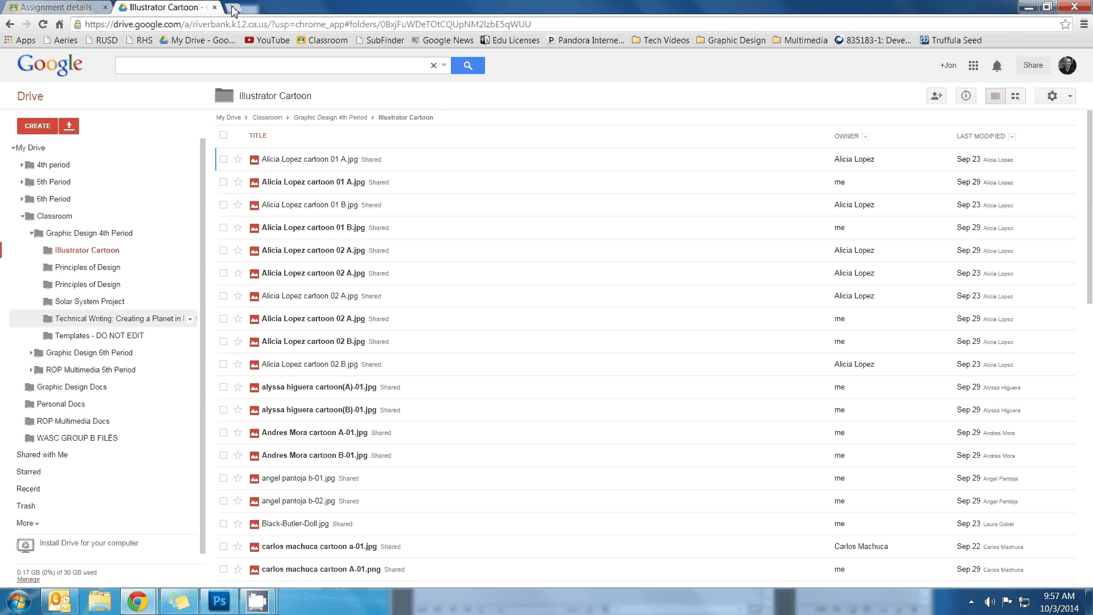
{"action": "key", "text": "ctrl+t"}
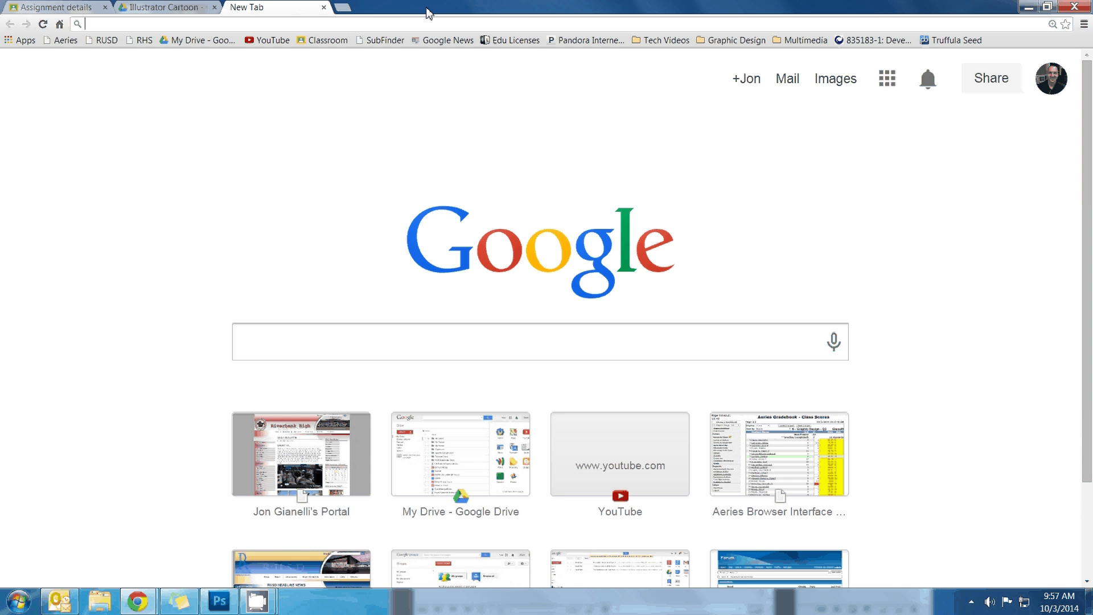
{"action": "type", "text": "desert"}
{"action": "key", "text": "Return"}
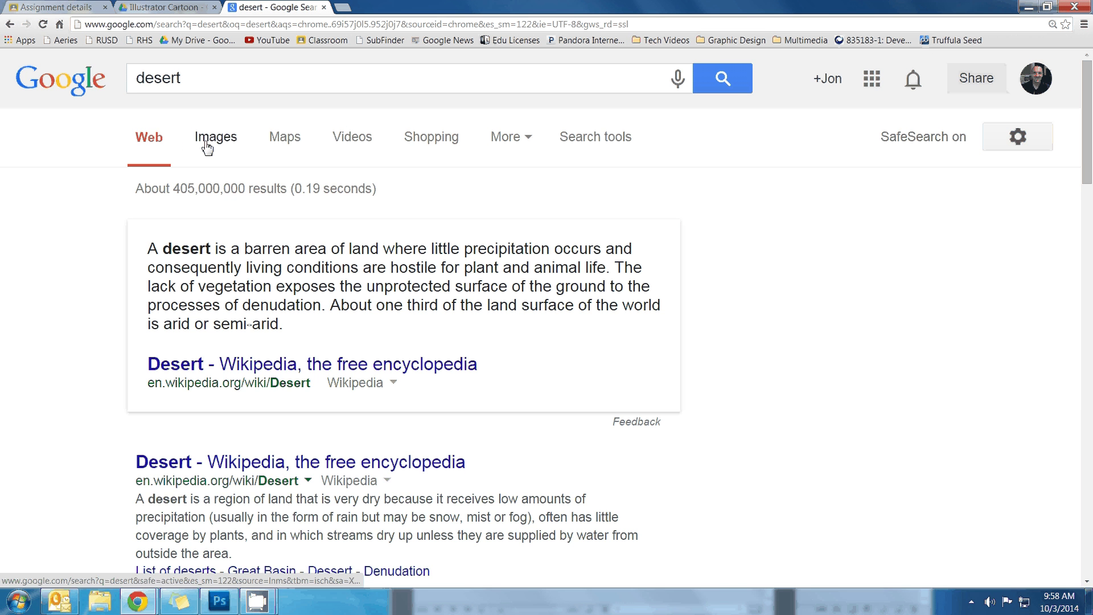
{"action": "left_click", "coordinate": [207, 147]}
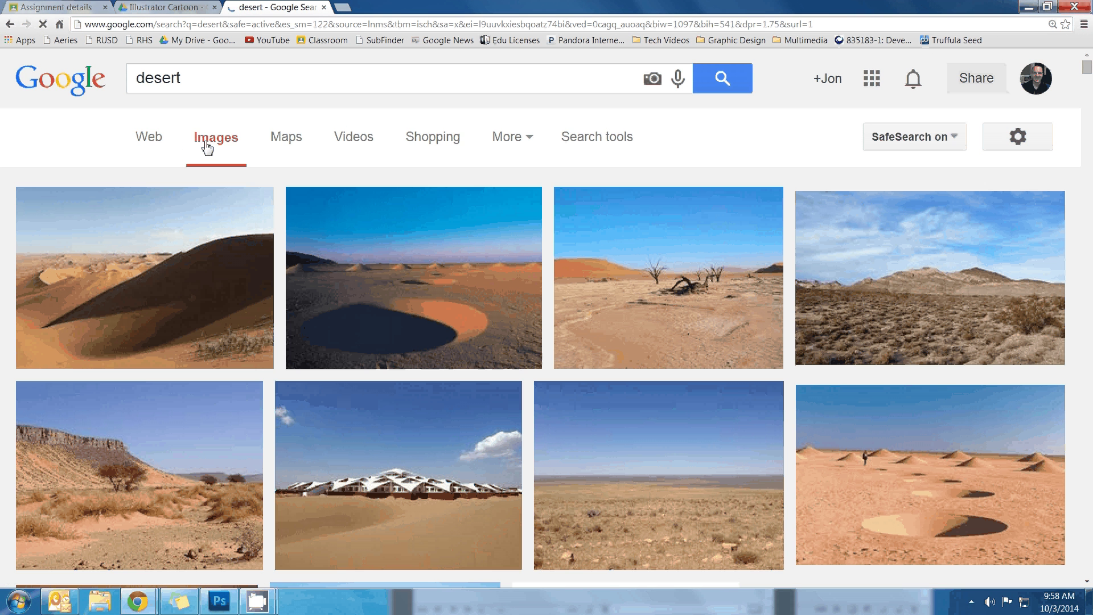
{"action": "left_click", "coordinate": [585, 144]}
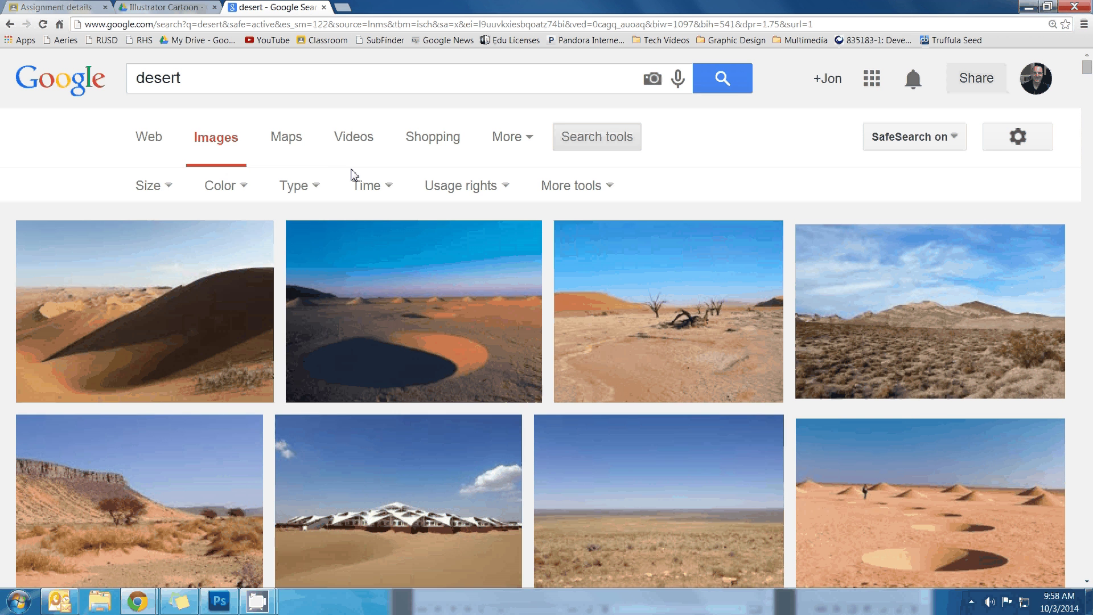
Step: Filter the desert images to sizes larger than 1024×768
{"action": "left_click", "coordinate": [168, 193]}
{"action": "mouse_move", "coordinate": [169, 331]}
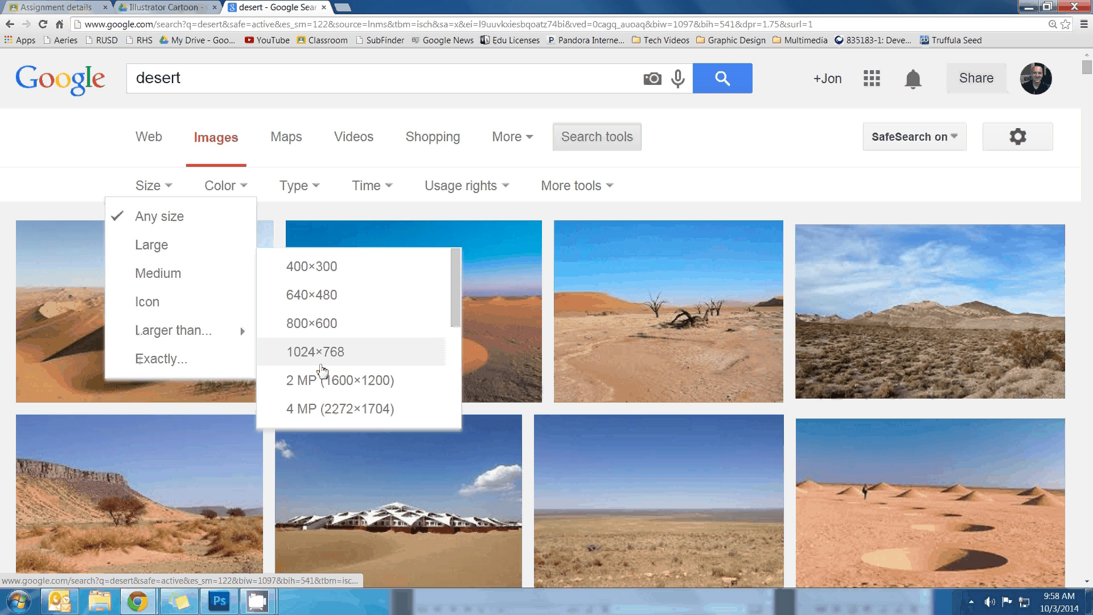
{"action": "left_click", "coordinate": [321, 363]}
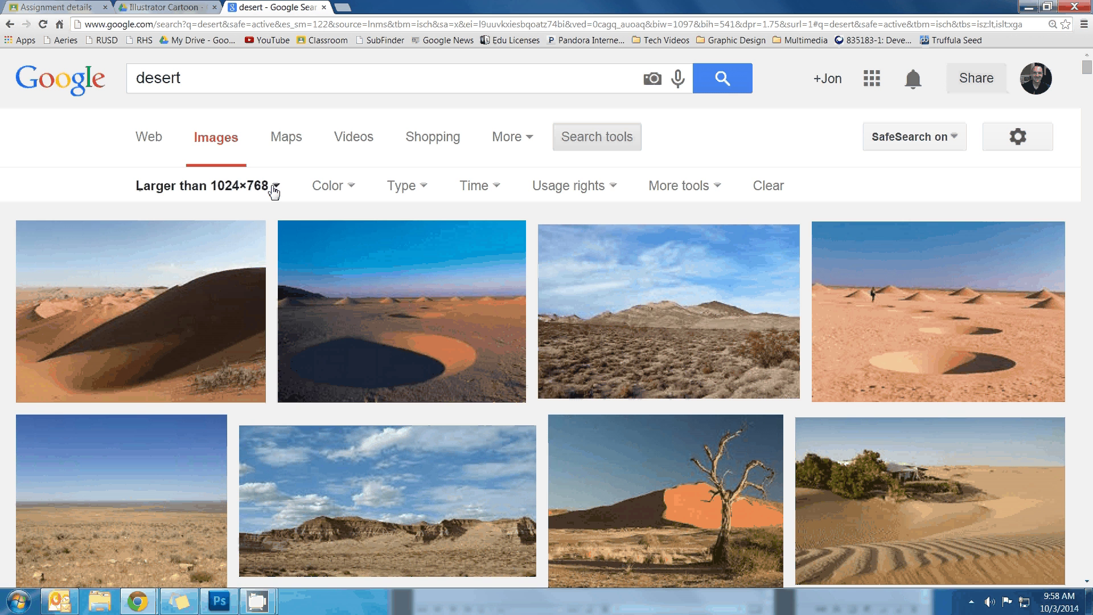
Step: Set the size filter for the desert images to larger than 2 MP (1600×1200)
{"action": "left_click", "coordinate": [274, 191]}
{"action": "mouse_move", "coordinate": [308, 342]}
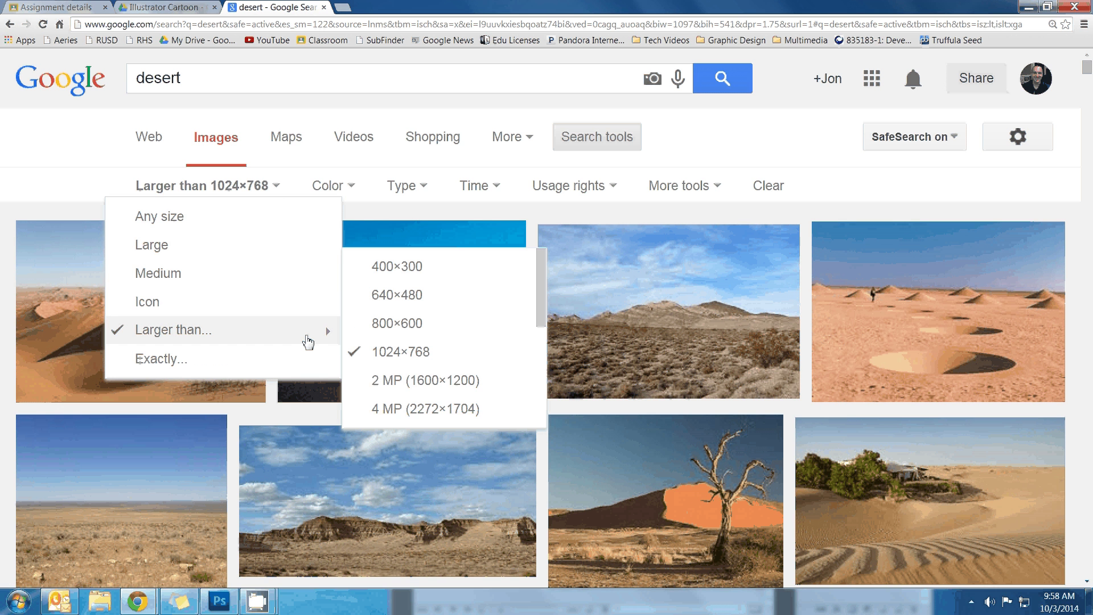
{"action": "left_click", "coordinate": [366, 379]}
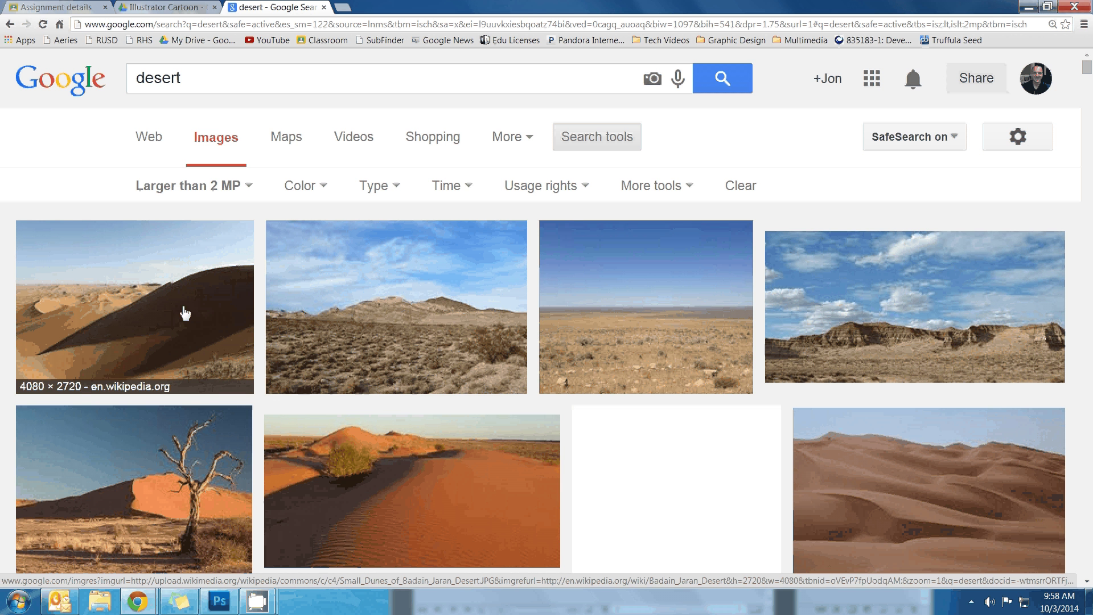
{"action": "scroll", "coordinate": [185, 313], "scroll_direction": "down", "scroll_amount": 1}
{"action": "scroll", "coordinate": [187, 304], "scroll_direction": "up", "scroll_amount": 1}
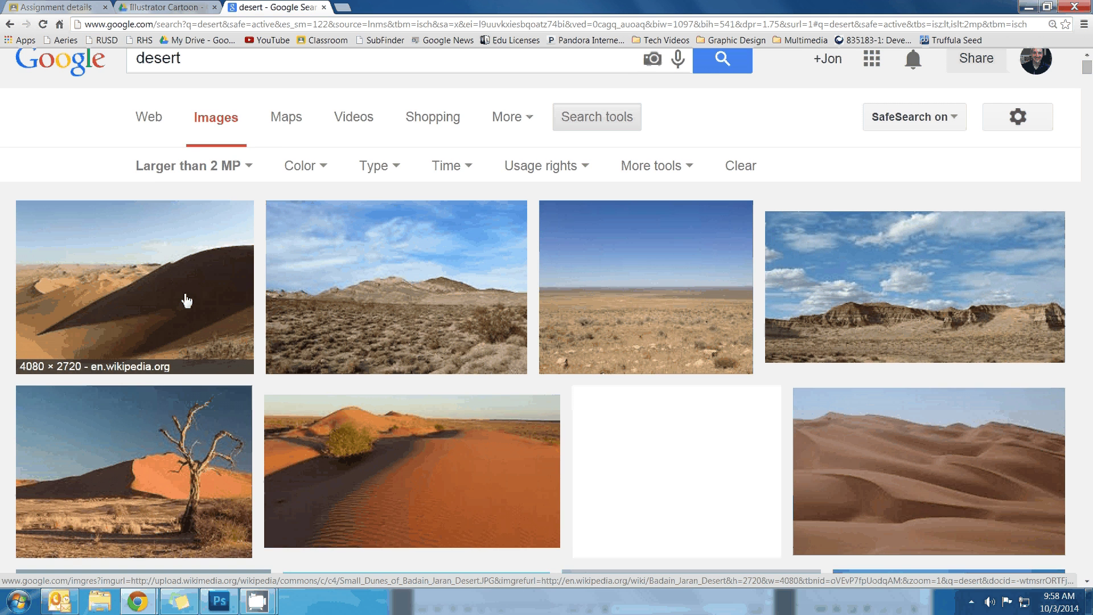
{"action": "scroll", "coordinate": [187, 301], "scroll_direction": "up", "scroll_amount": 1}
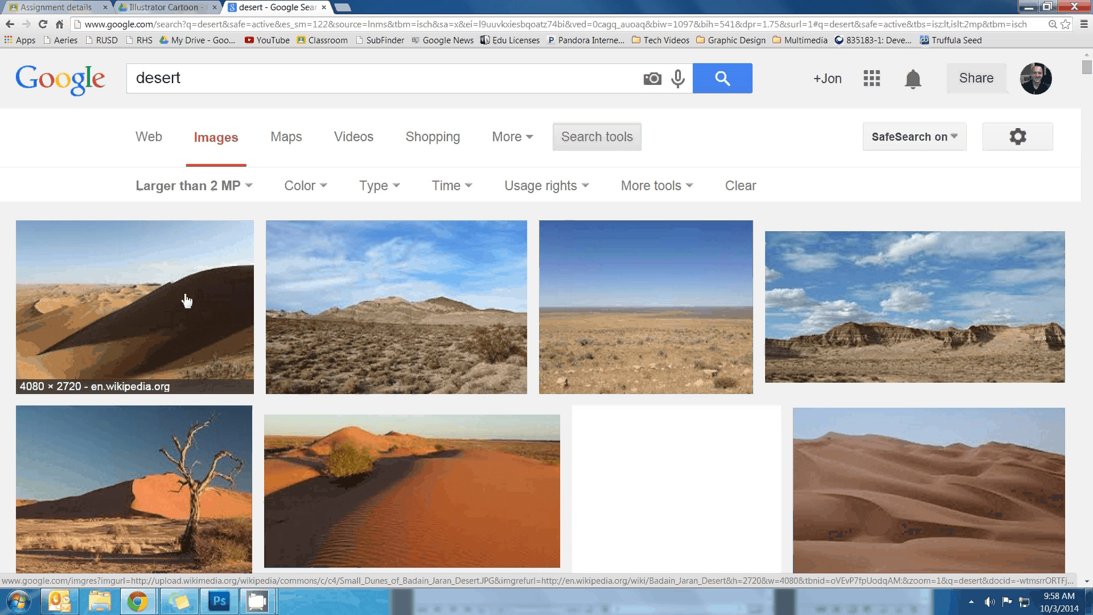
{"action": "mouse_move", "coordinate": [259, 607]}
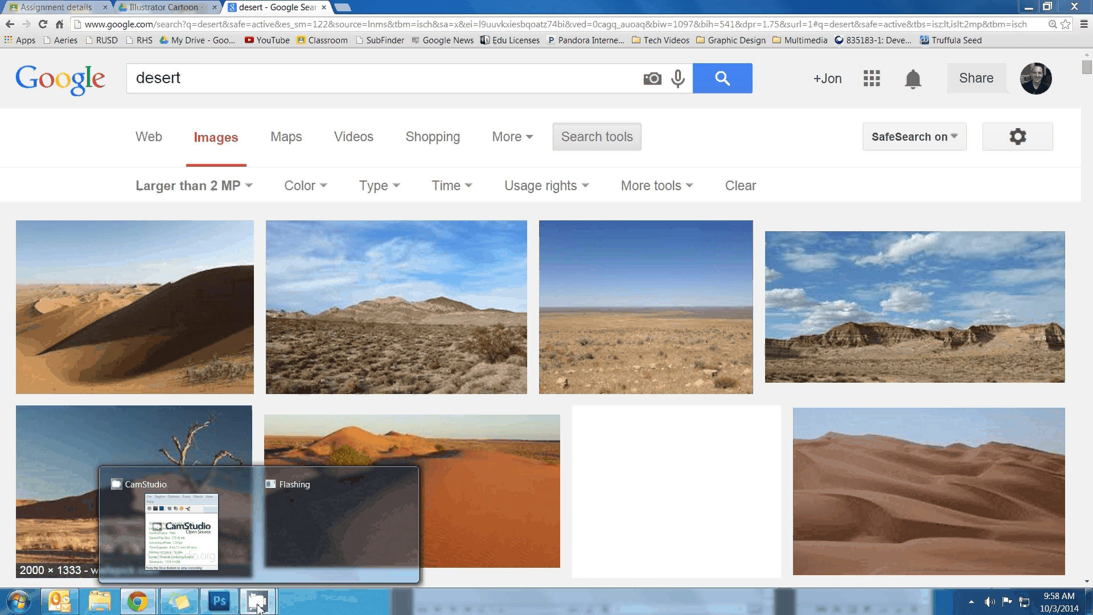
{"action": "left_click", "coordinate": [217, 528]}
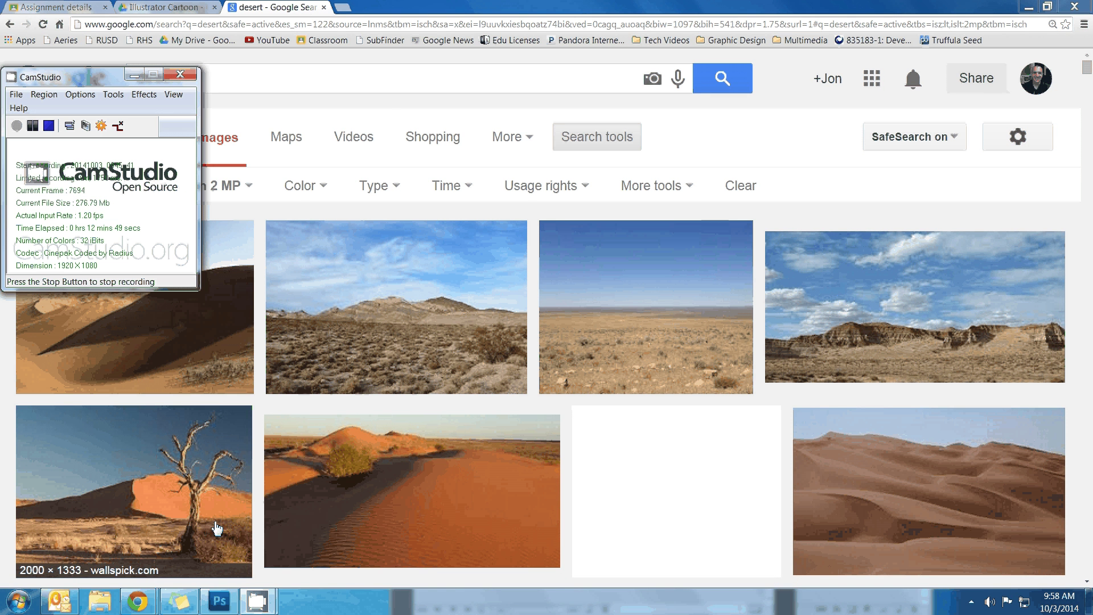